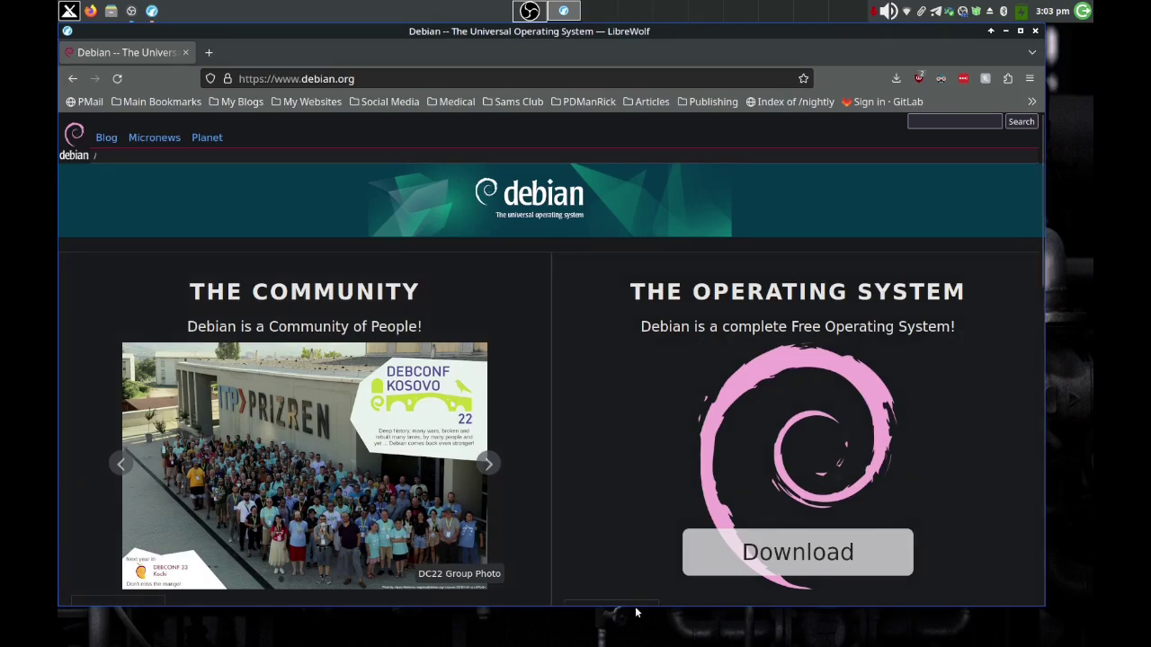
Step: Open Debian's download directory of amd64 live install images for DVD/USB, starting from the site's home page
click(716, 568)
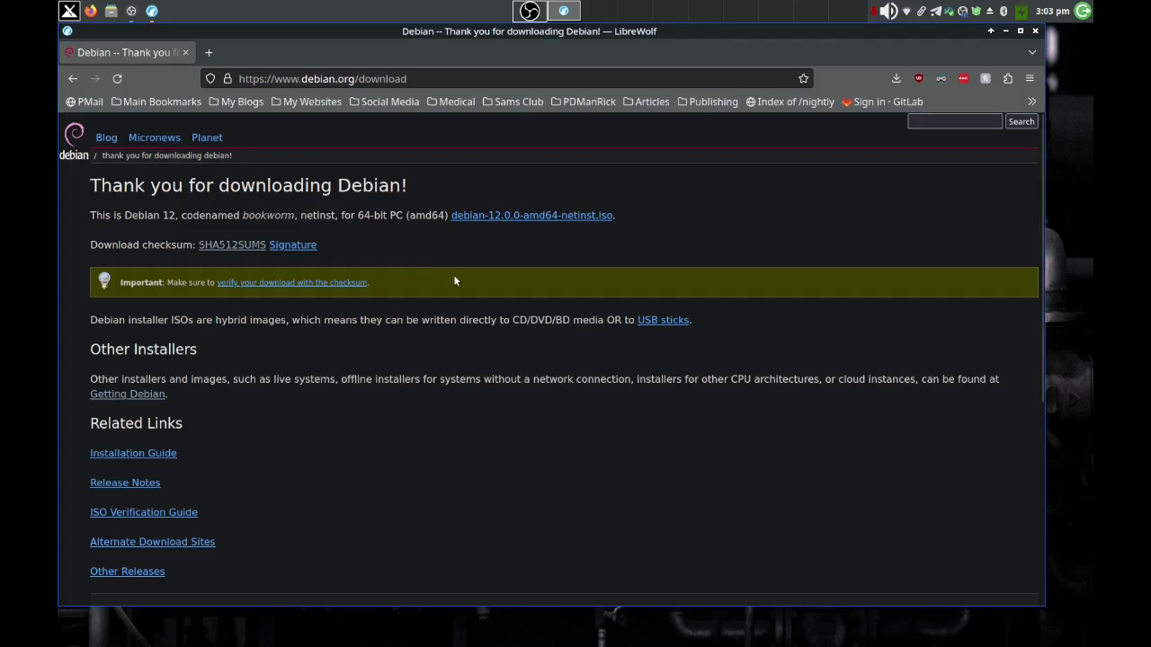
click(160, 397)
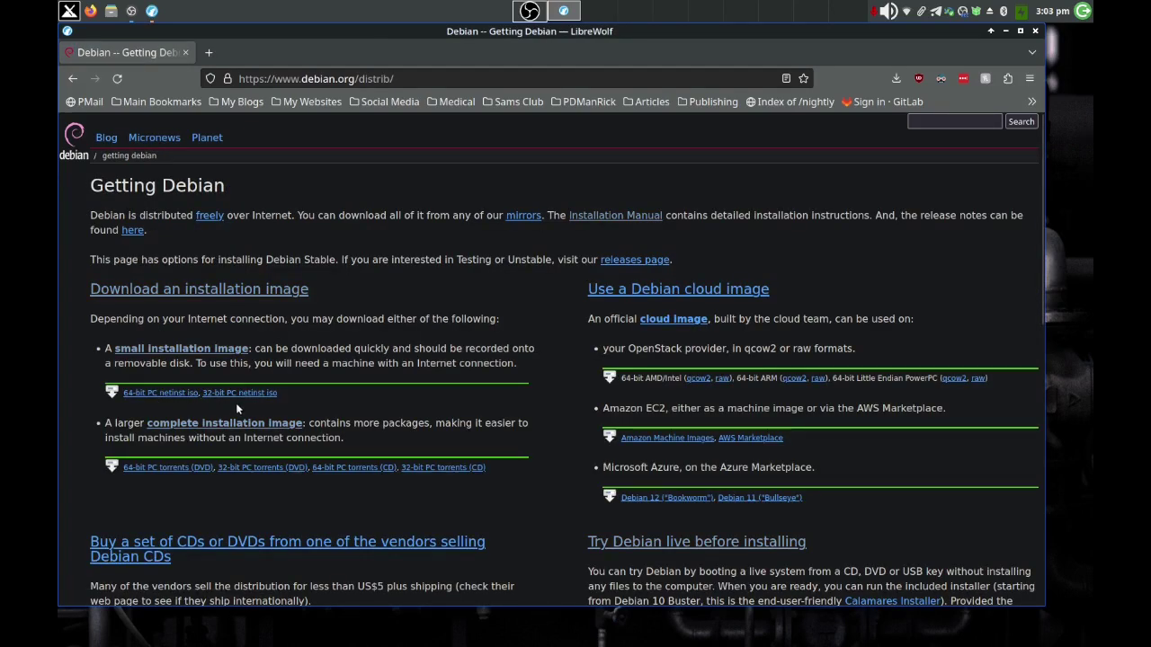
click(635, 543)
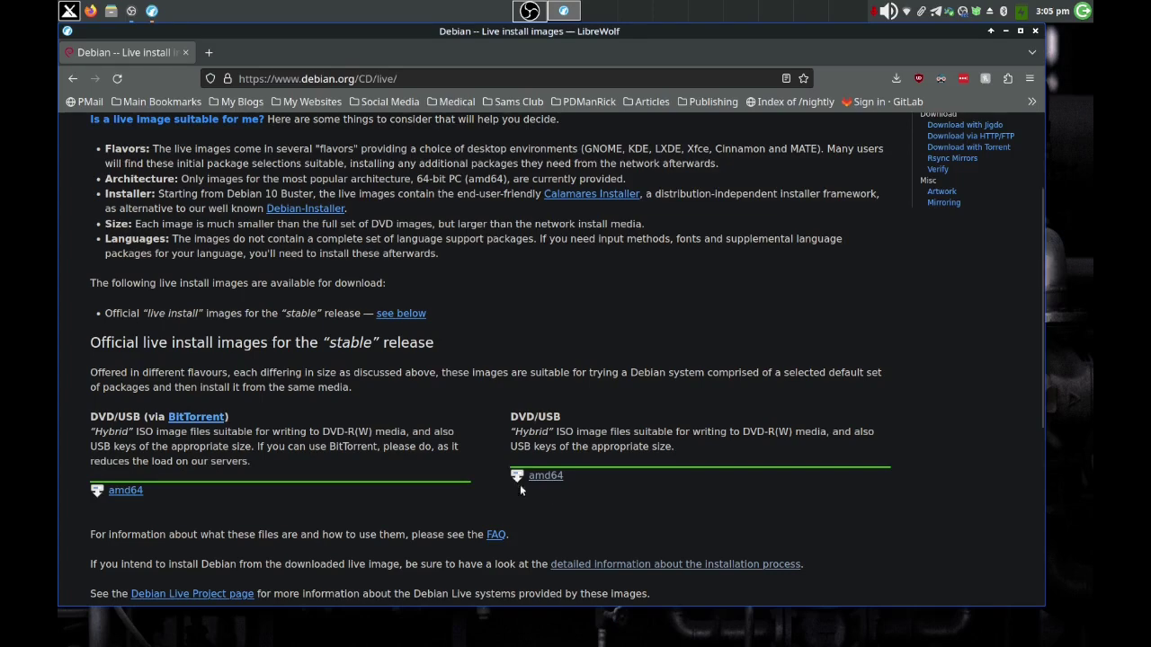
click(535, 480)
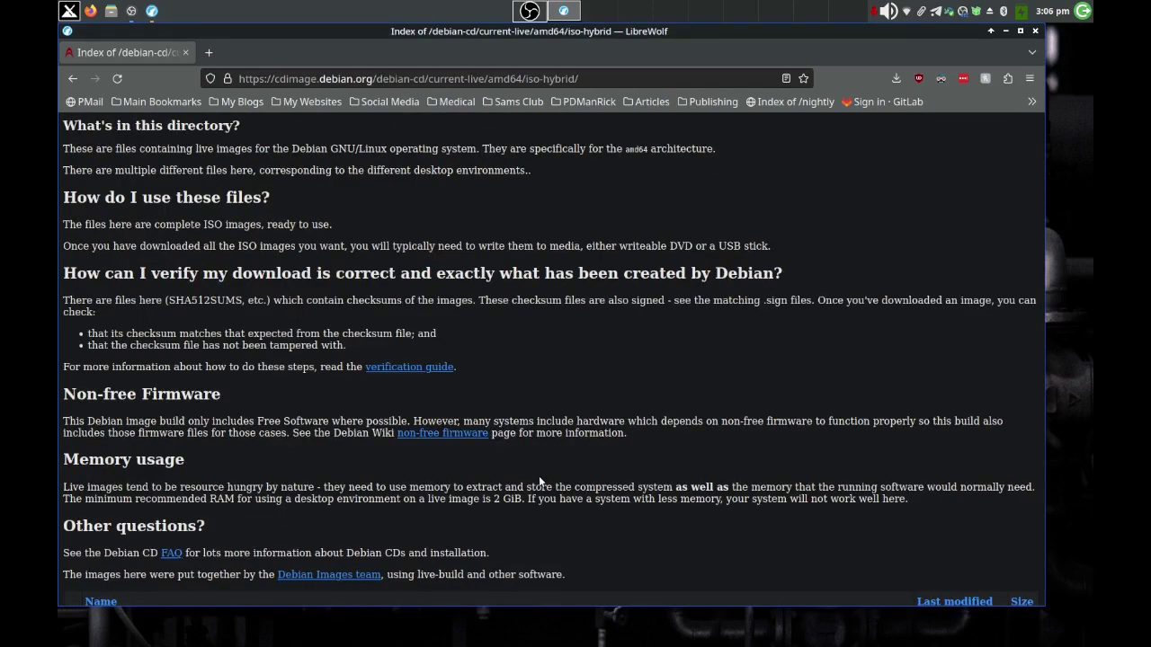
Step: Examine the directory of Debian 12 amd64 live ISO files for the desktop environments offered
scroll(540, 474, down, 2)
scroll(543, 479, down, 10)
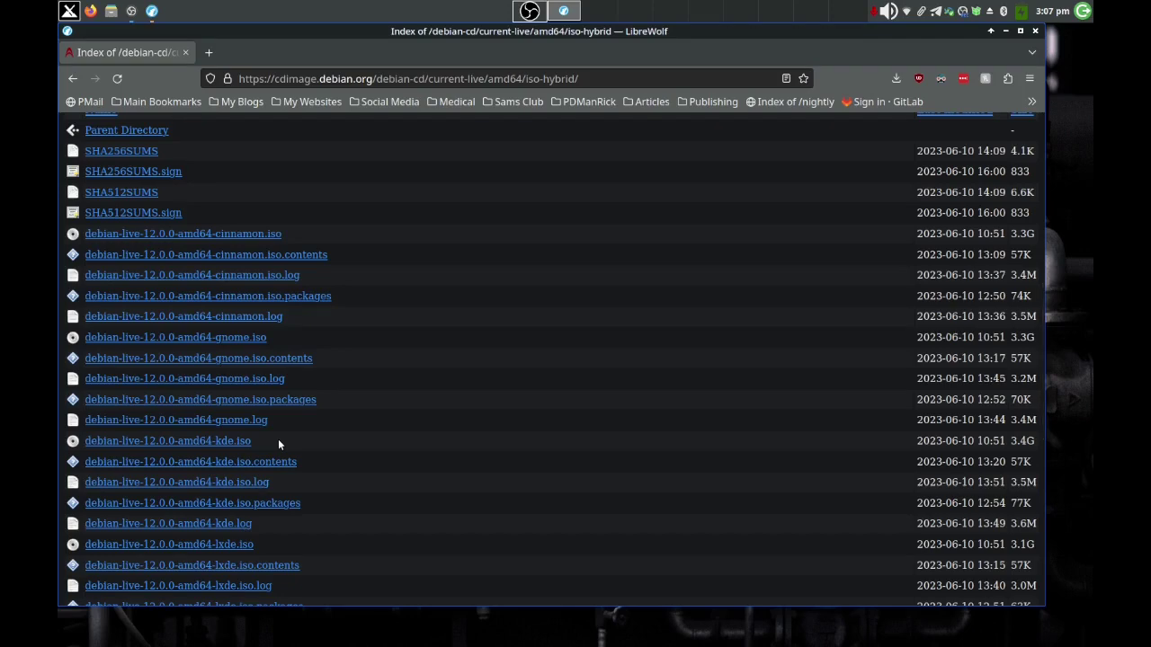
scroll(279, 439, down, 3)
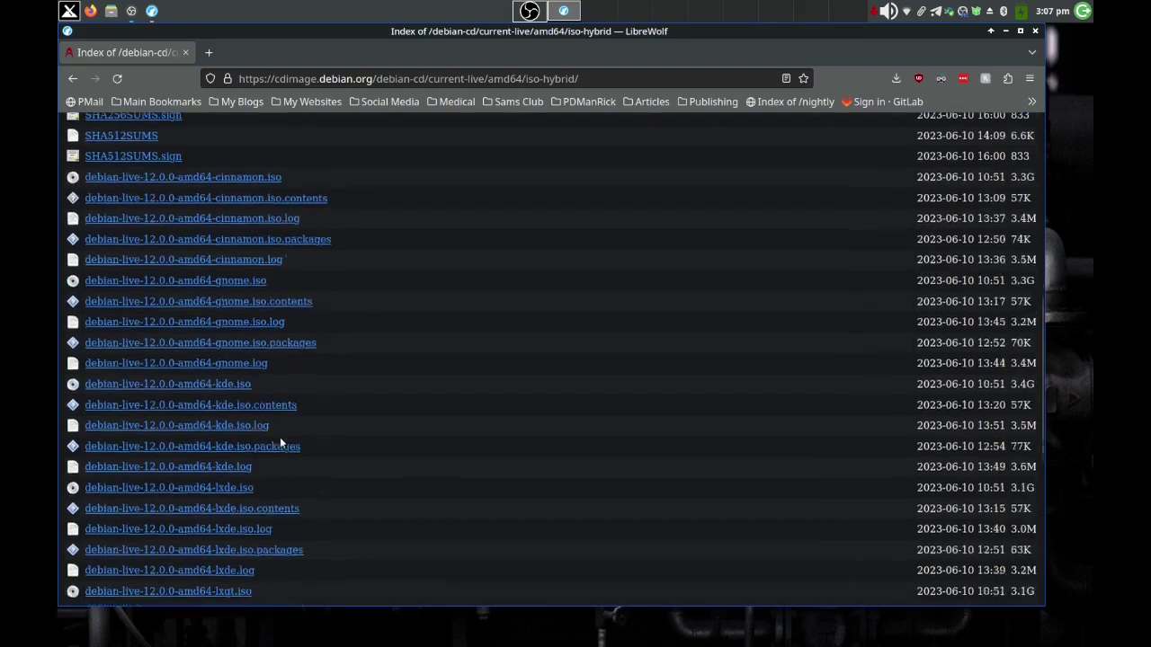
scroll(280, 439, down, 5)
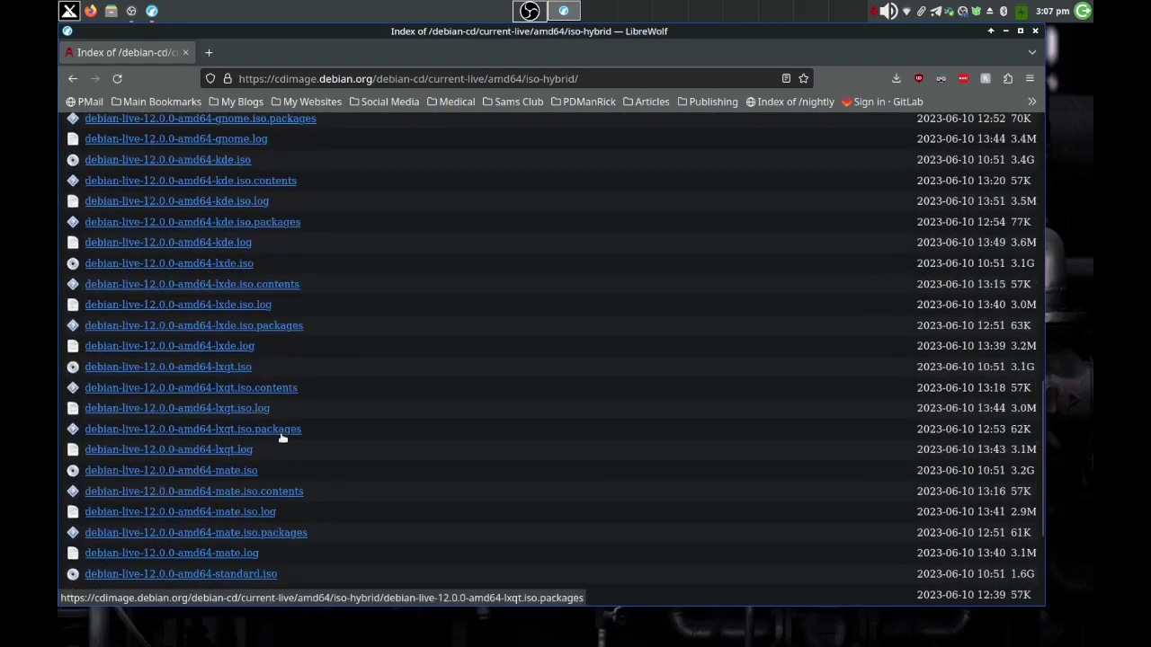
scroll(280, 440, down, 1)
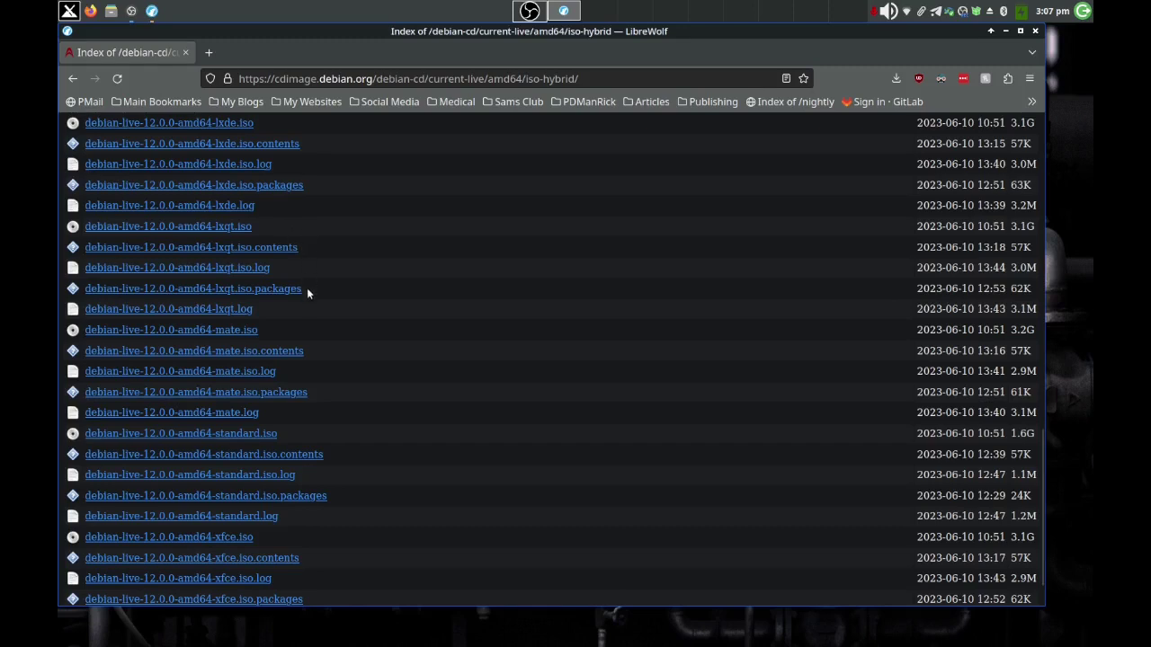
triple_click(295, 314)
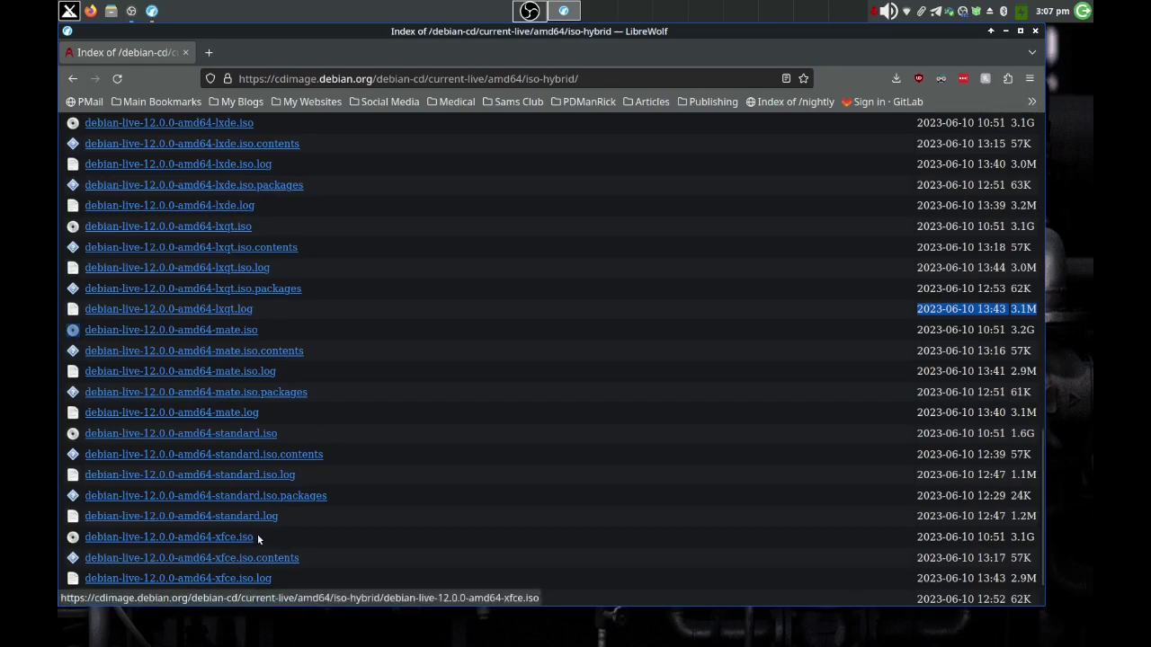
scroll(344, 529, down, 2)
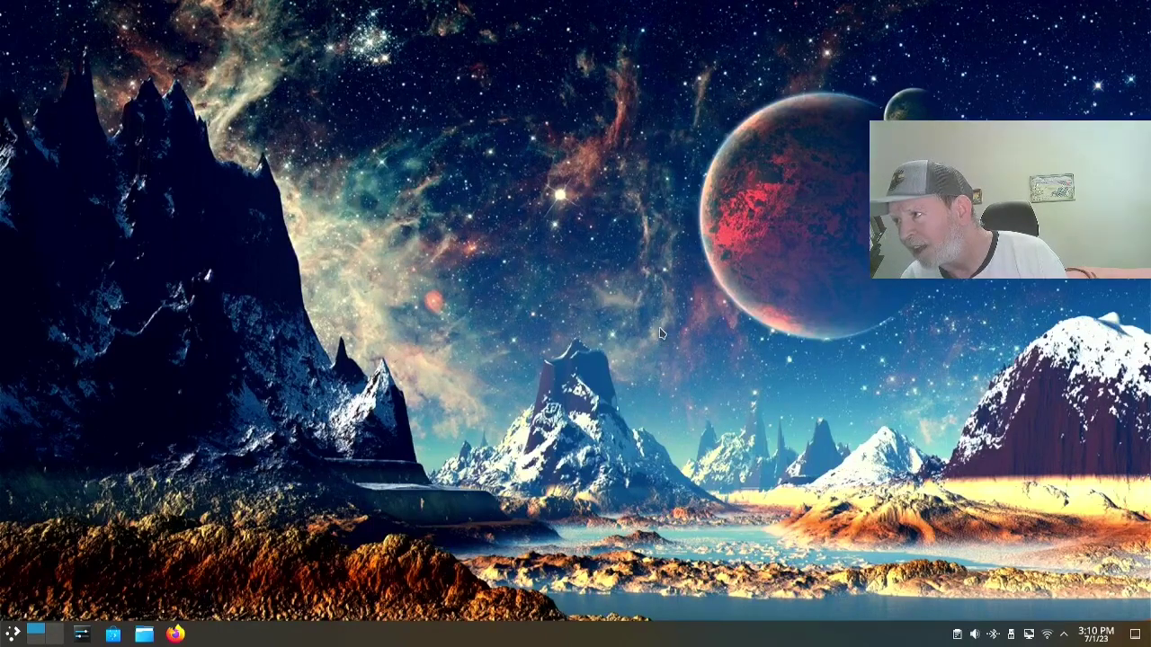
Step: Open the desktop's wallpaper settings and maximize their window
right_click(663, 330)
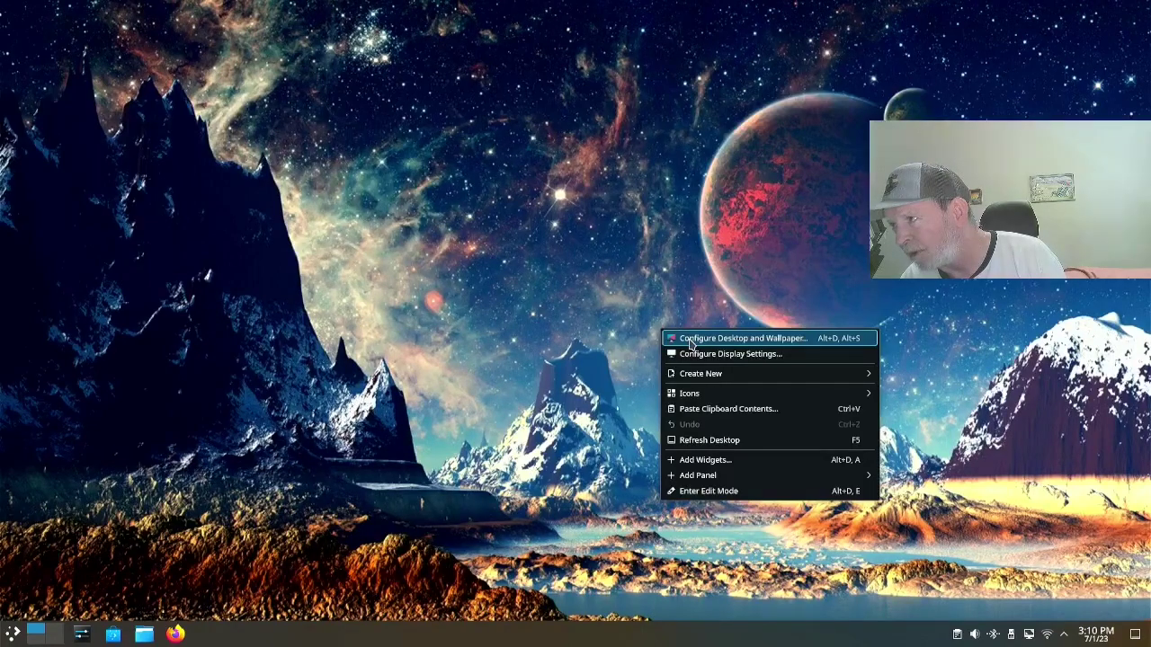
click(690, 343)
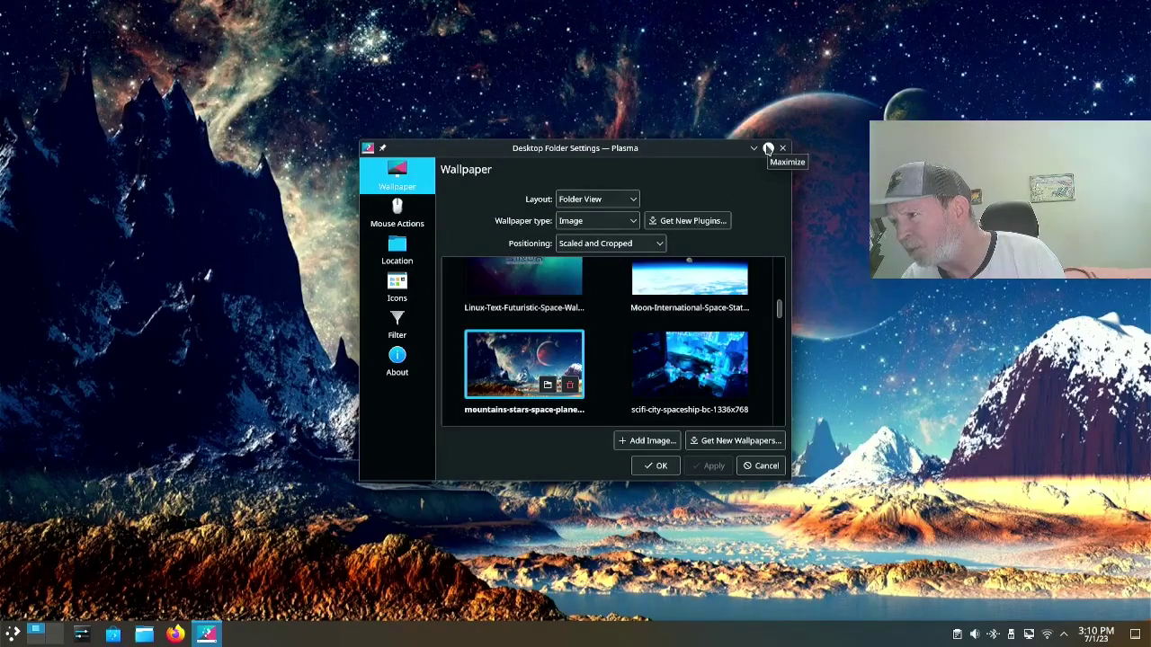
click(769, 149)
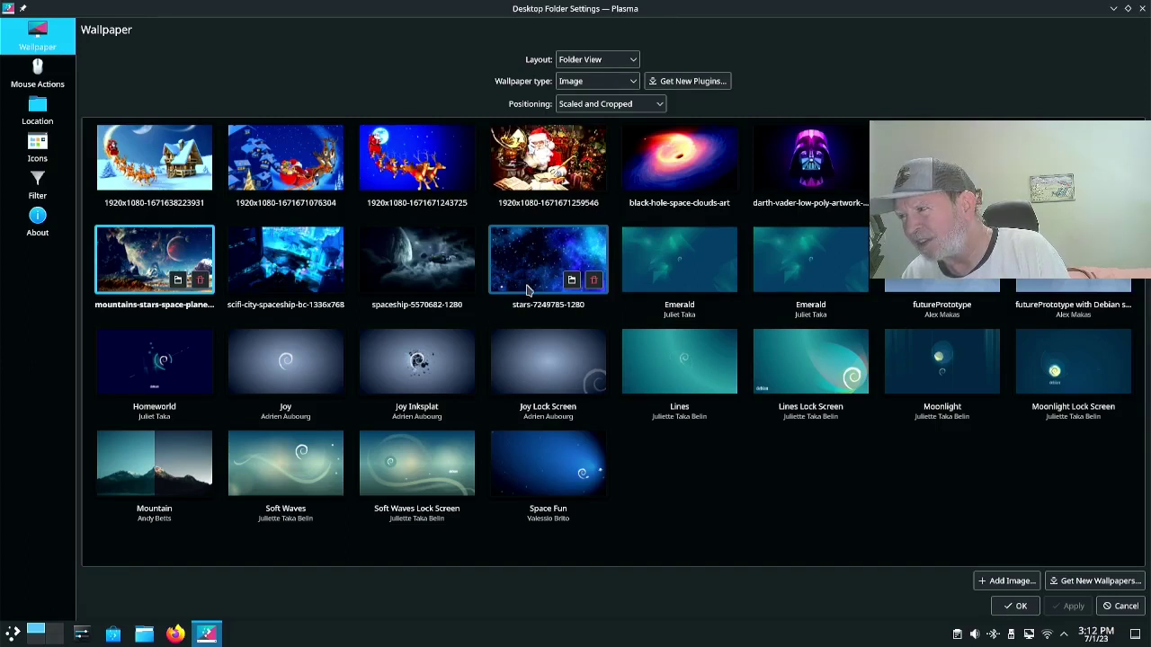
Step: Open the downloadable wallpapers catalogue and search it for "waterfall"
click(1096, 581)
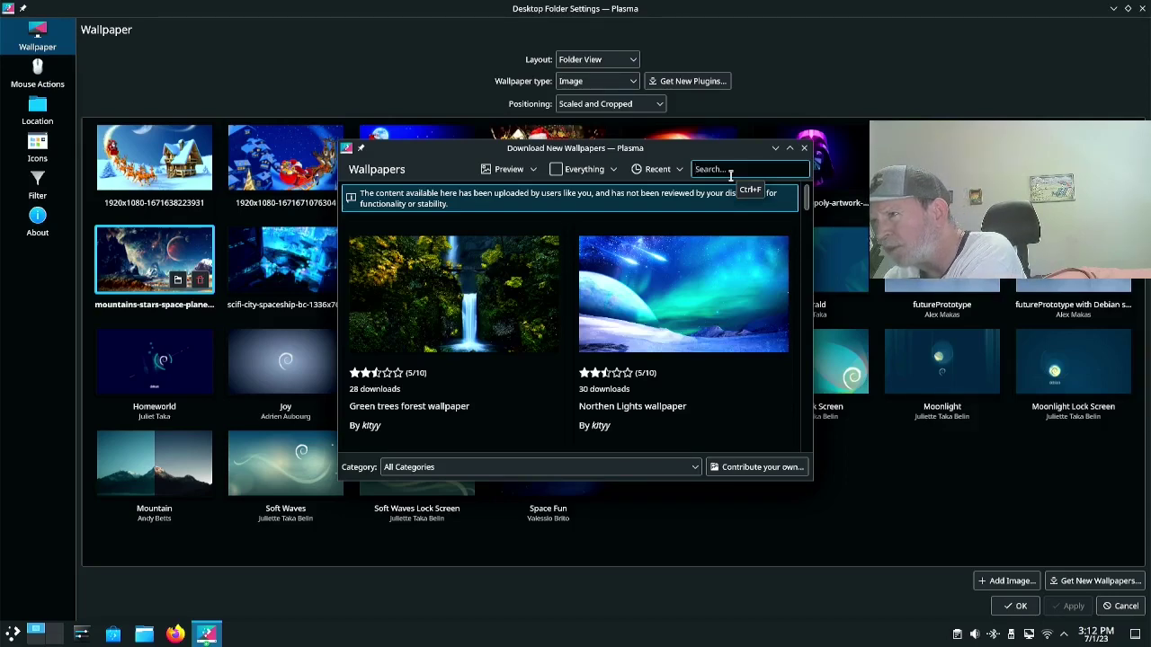
text(wzterf)
key(BackSpace)
text(alls)
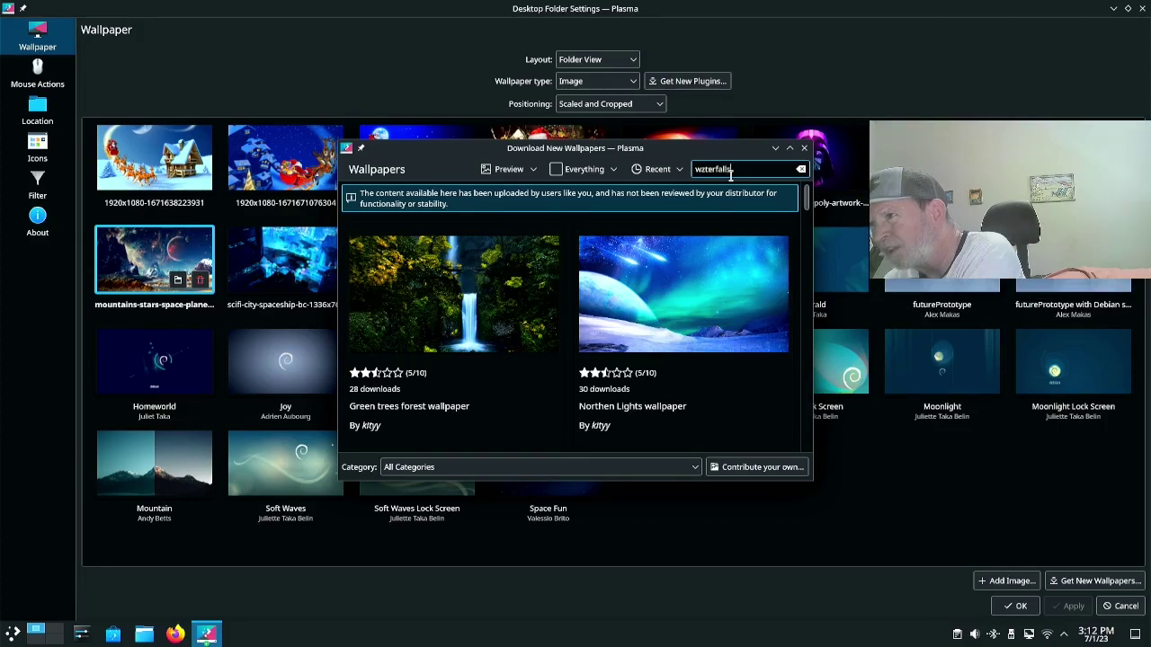
key(Return)
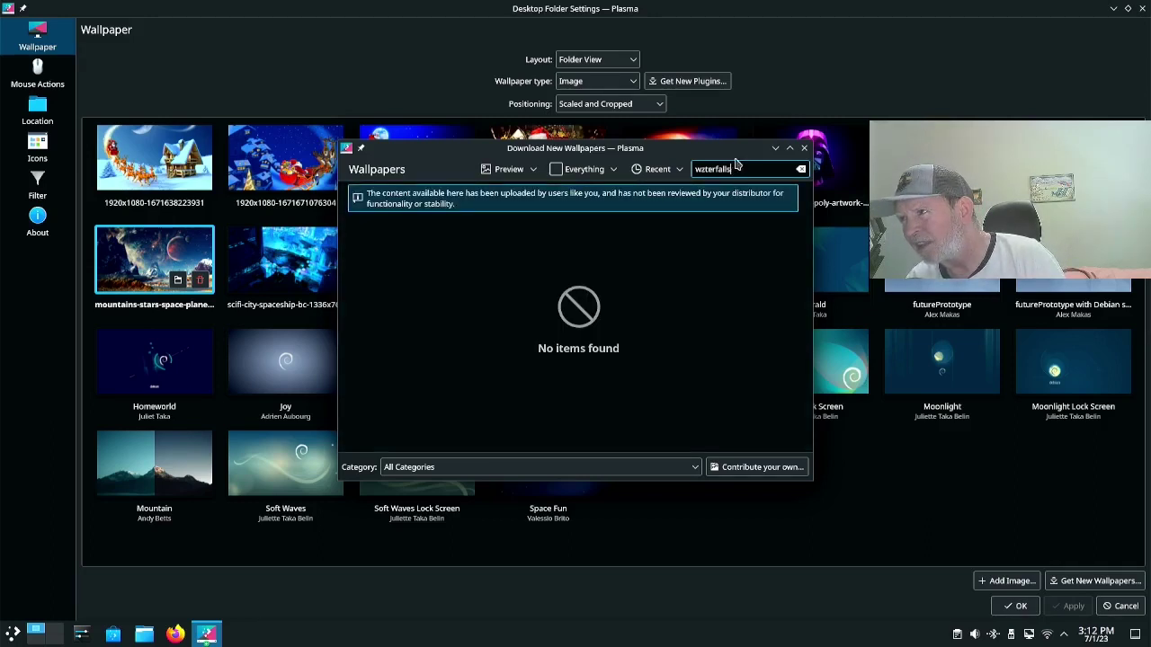
key(BackSpace)
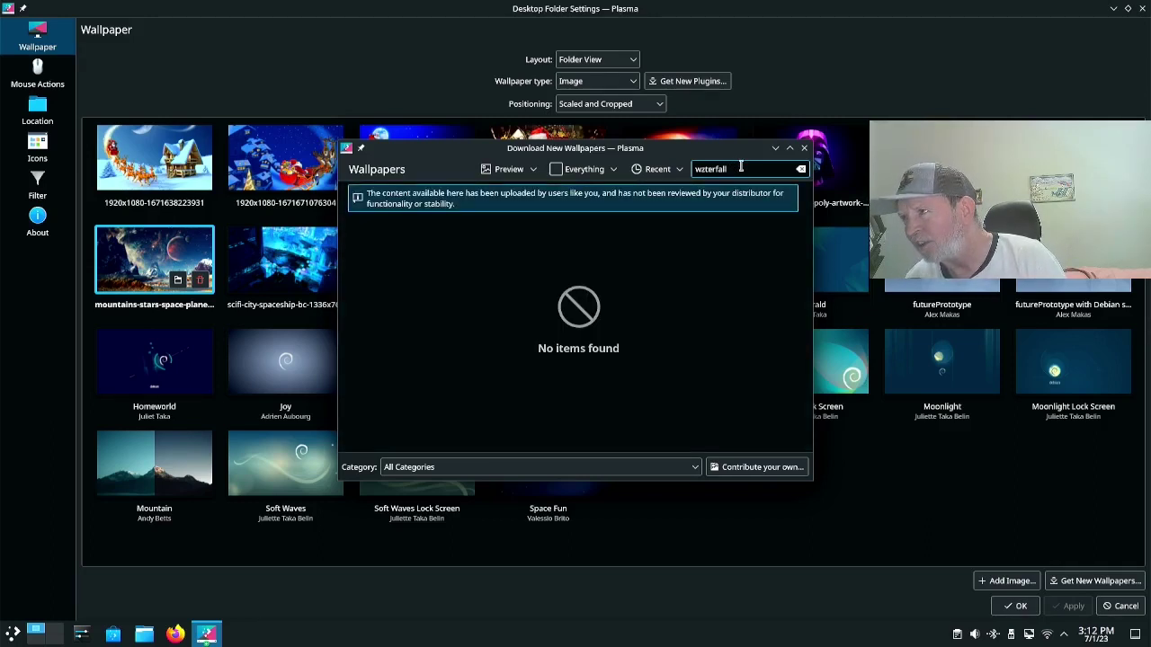
key(Return)
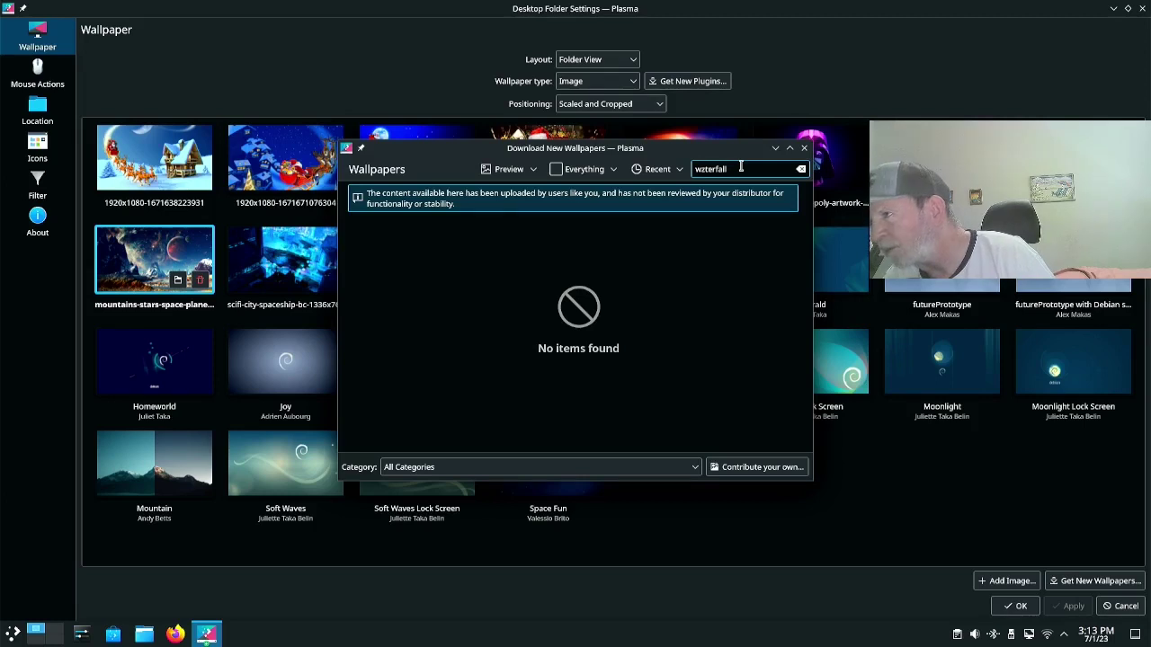
key(Left)
key(Left)
key(Left)
key(Left)
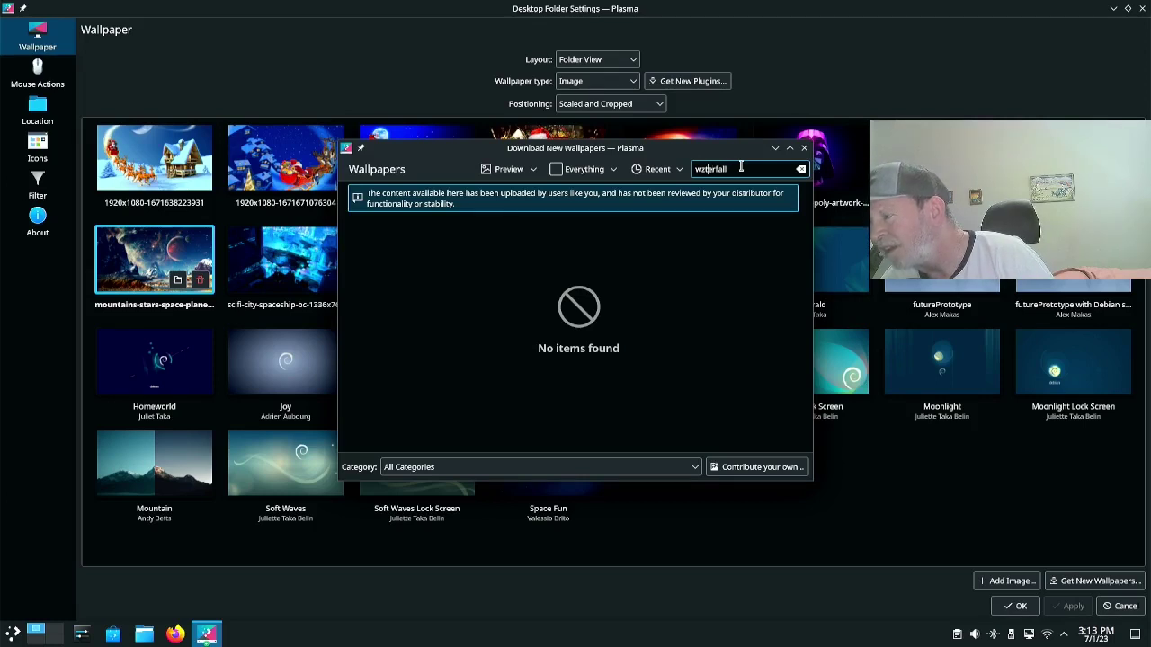
key(BackSpace)
text(a)
key(Return)
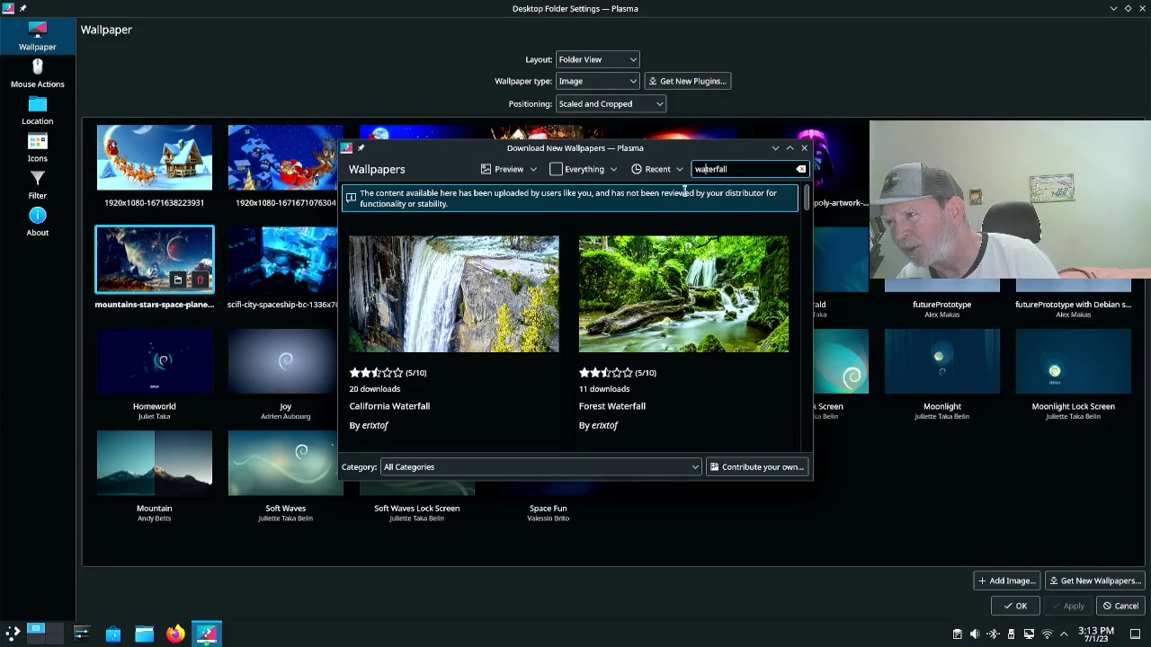
Step: Install the California Waterfall wallpaper and close the wallpaper download window
mouse_move(555, 285)
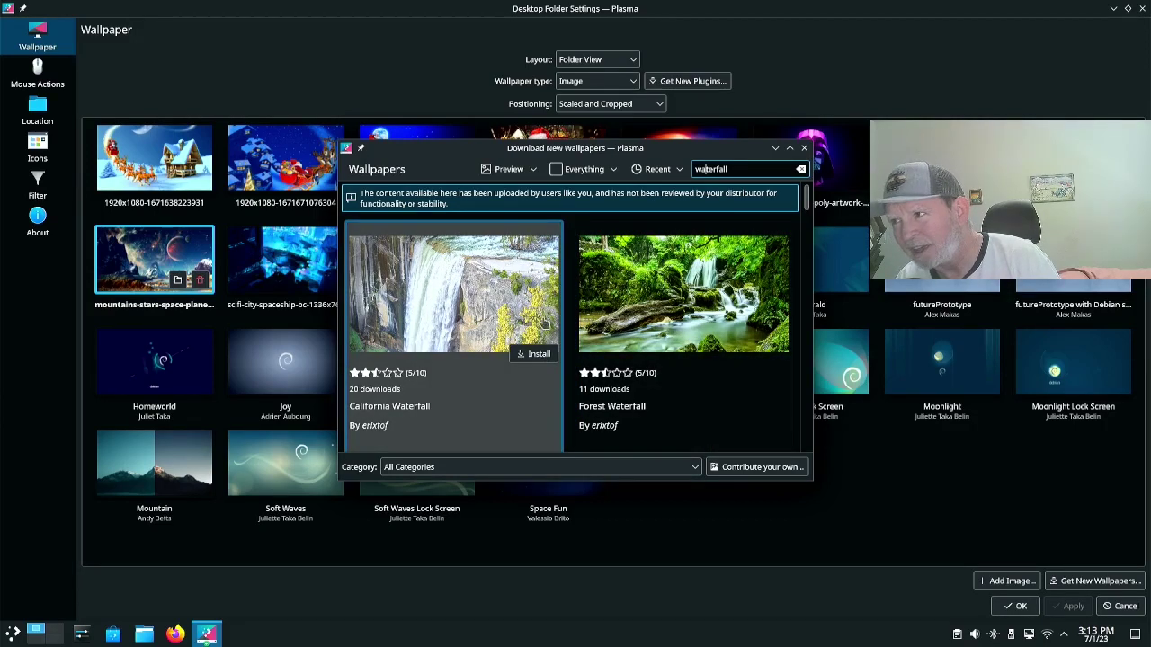
click(537, 355)
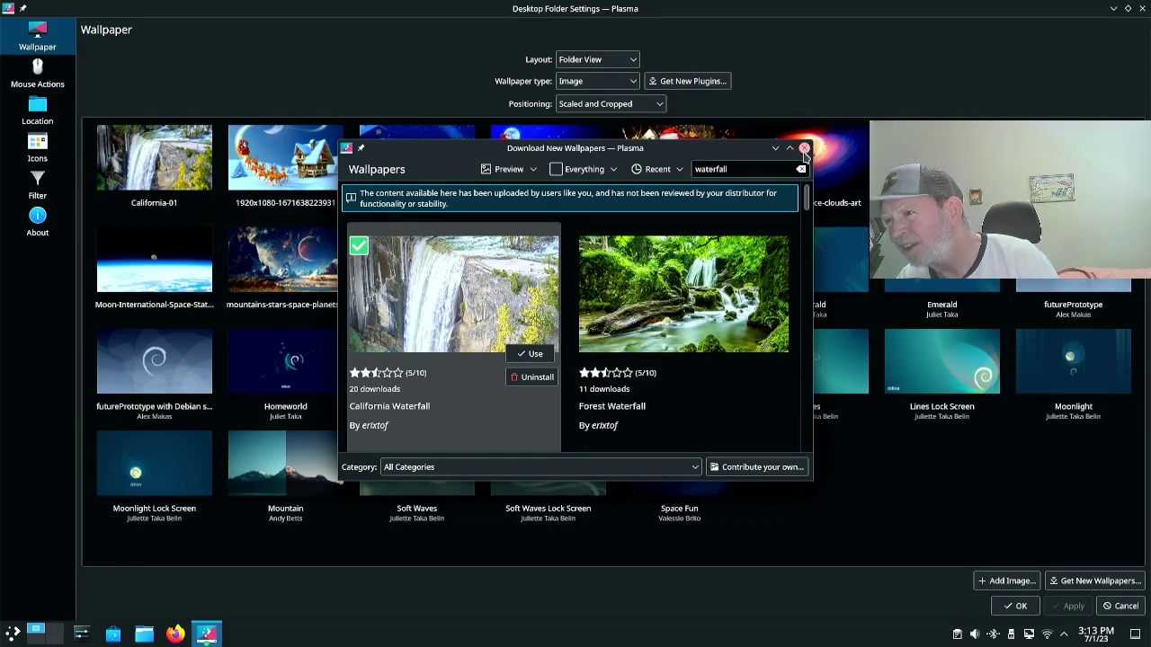
click(804, 149)
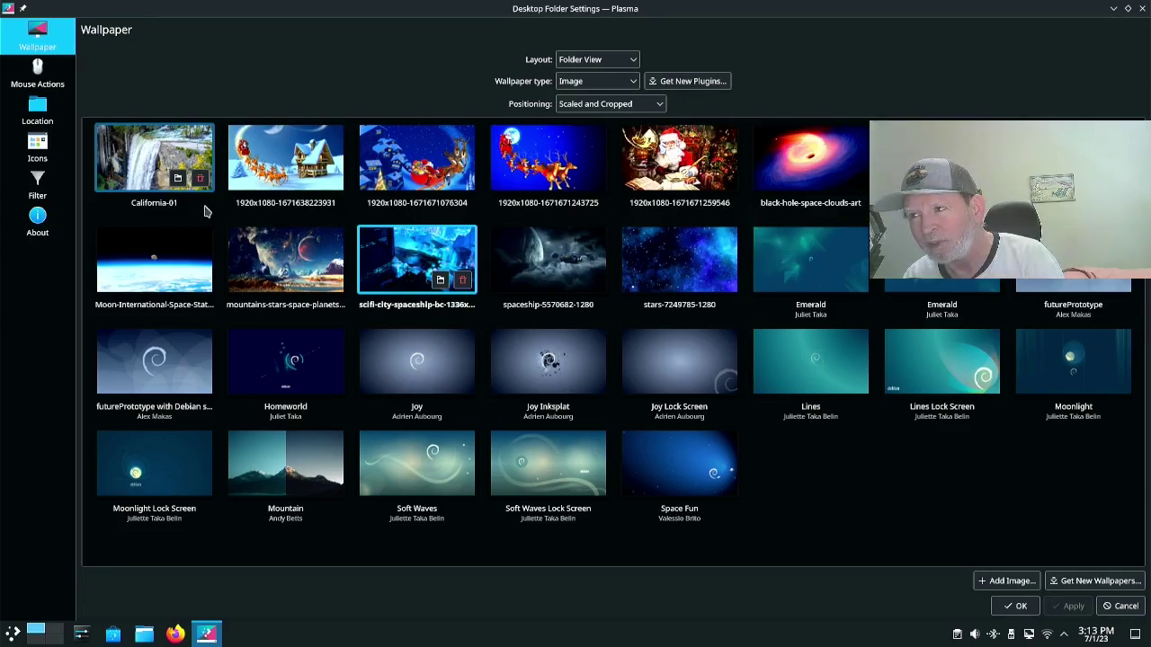
Step: Apply California-01 as the desktop wallpaper and close the desktop settings
click(149, 179)
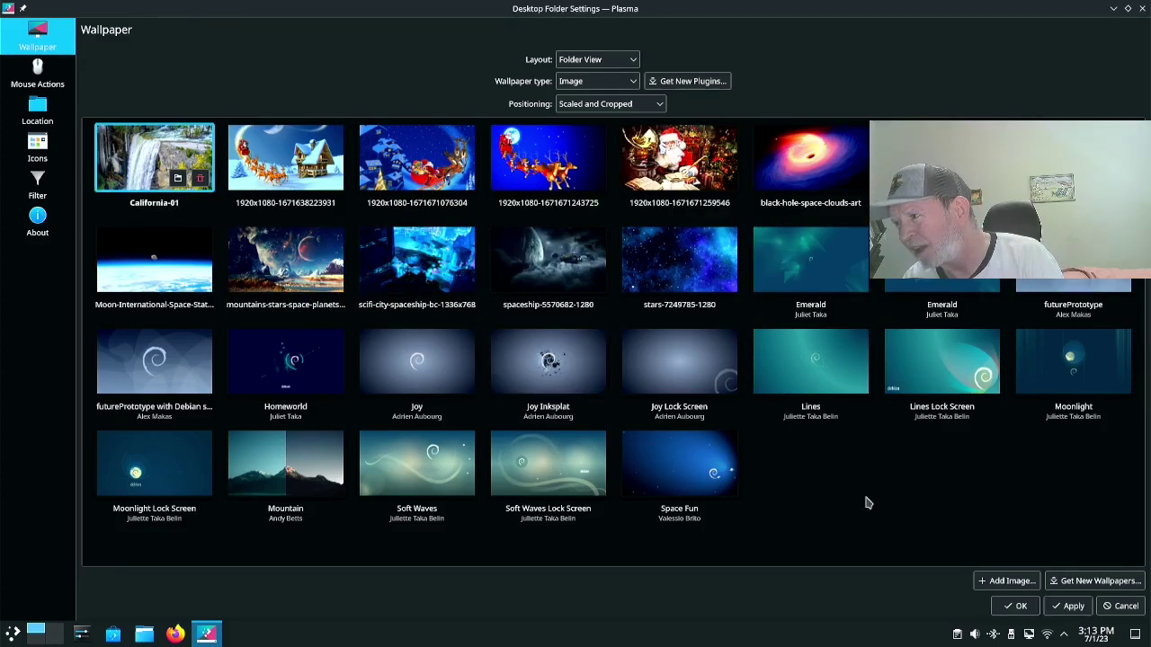
click(1075, 607)
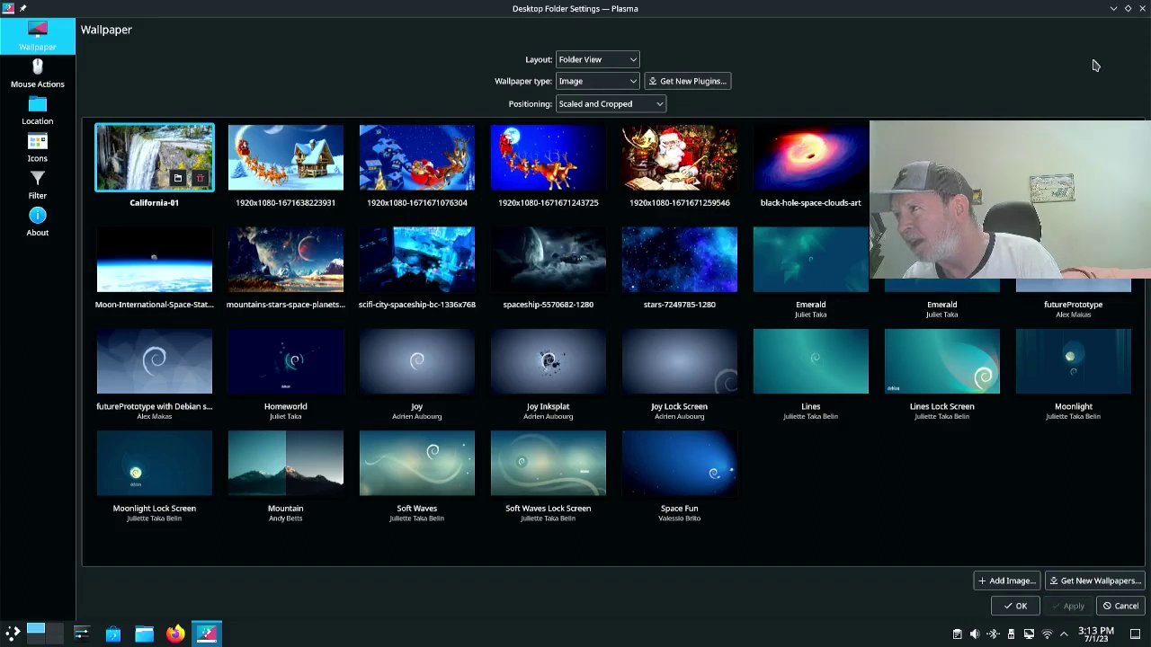
click(1129, 9)
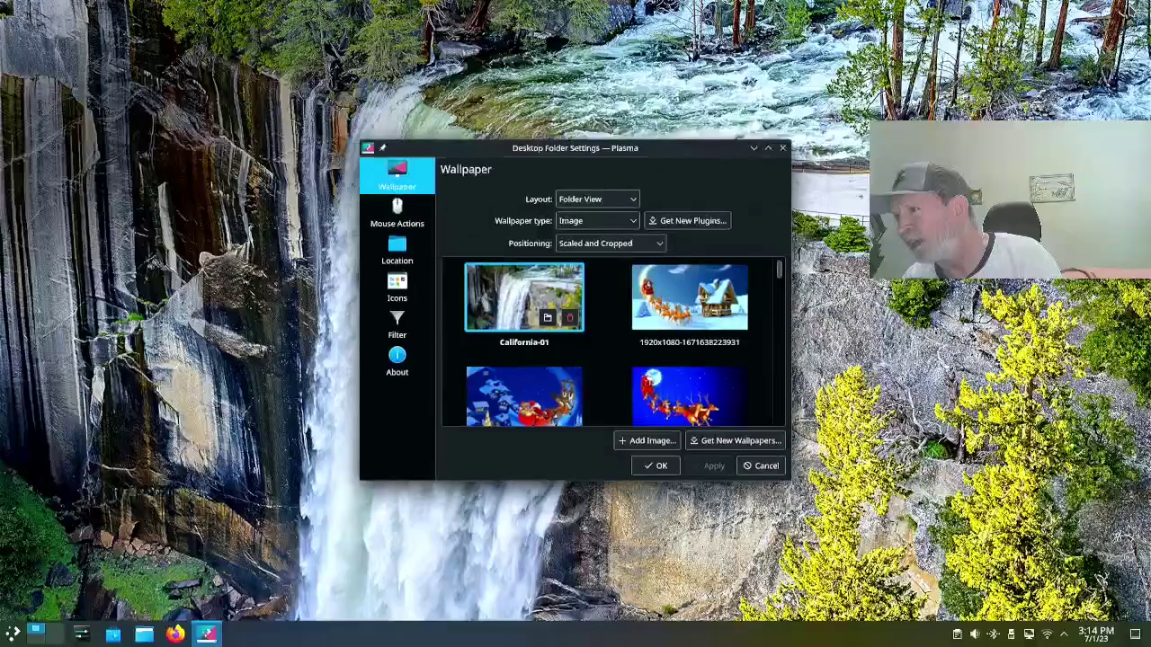
click(782, 148)
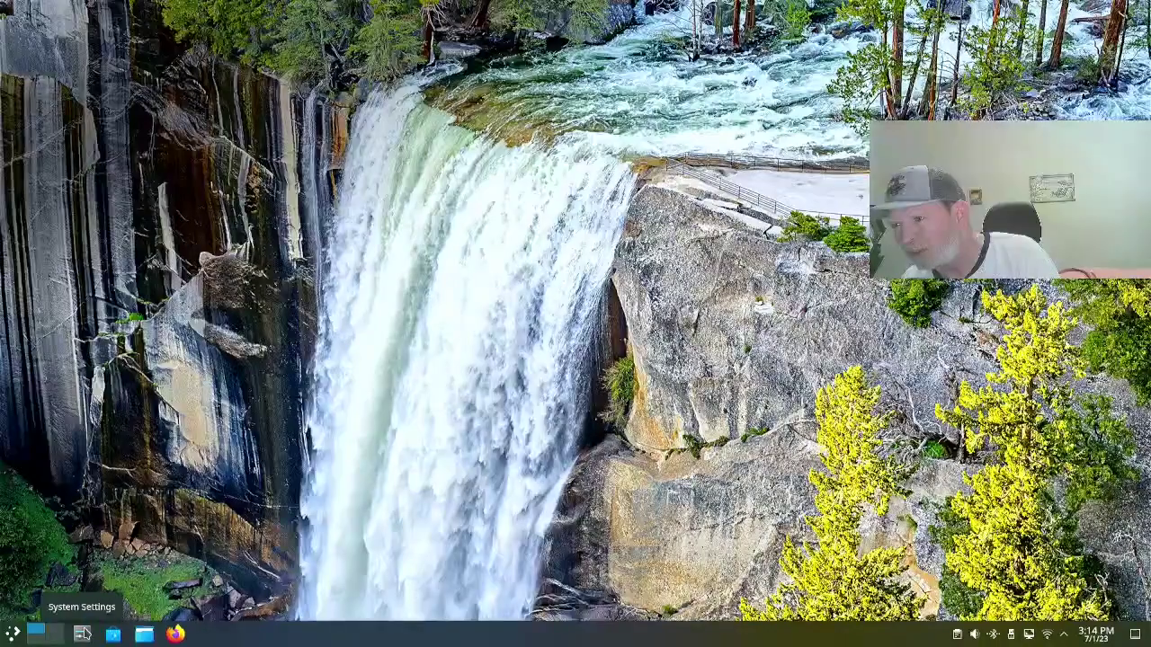
Step: Open System Settings and view the software and hardware details in About this System
click(81, 634)
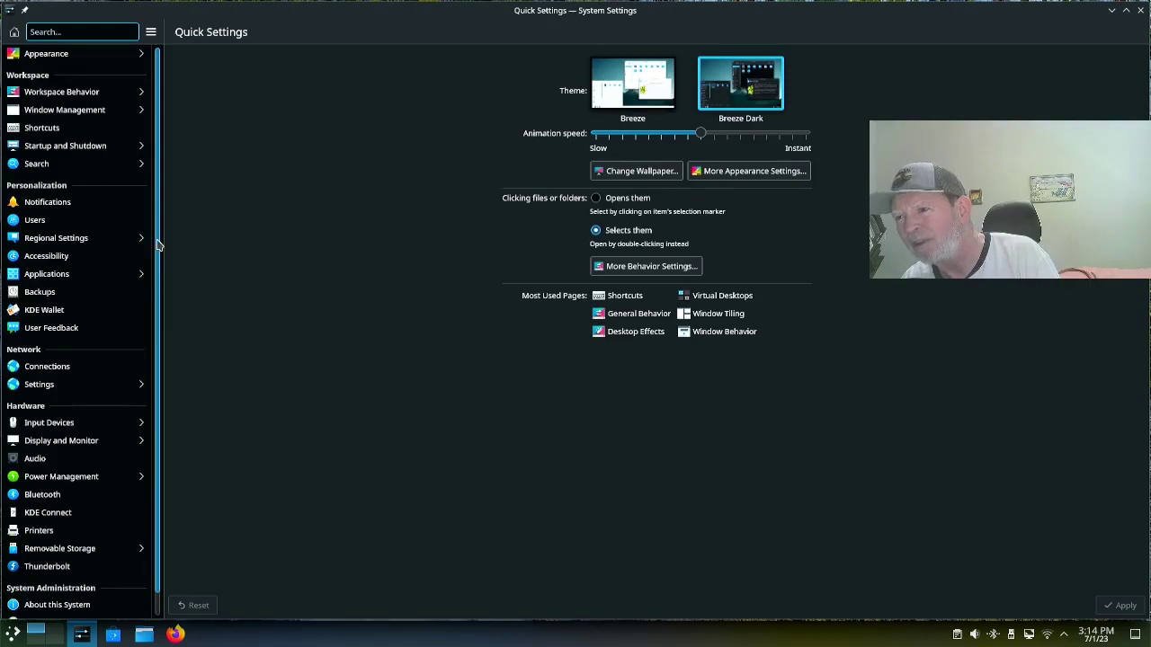
drag(157, 243, 162, 267)
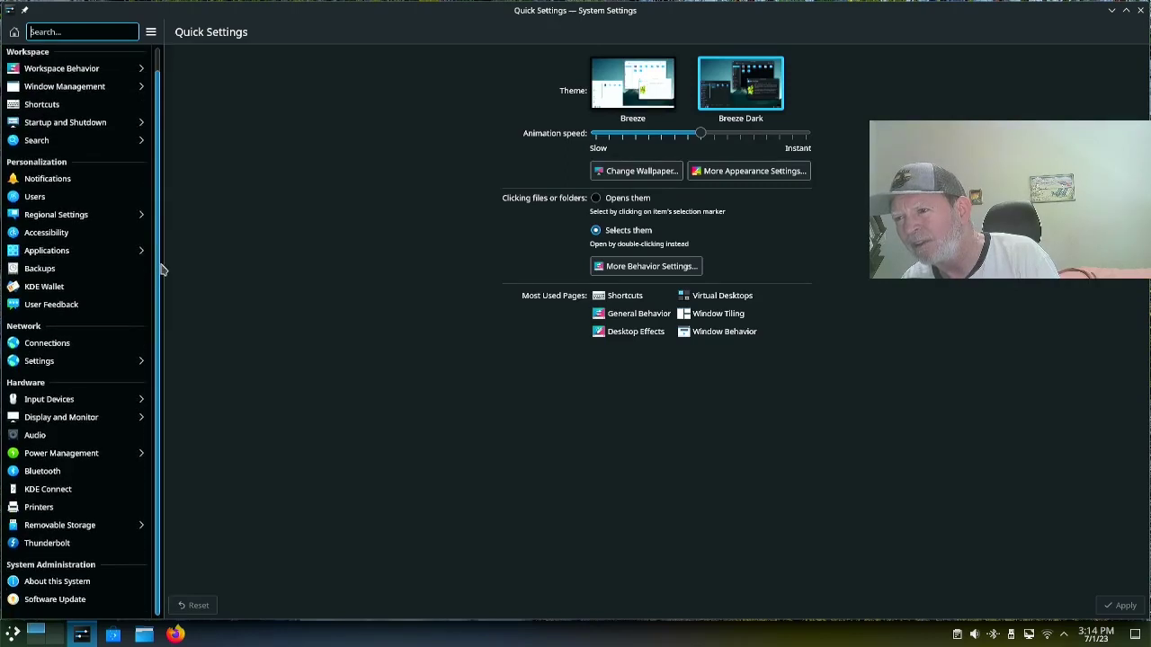
click(63, 584)
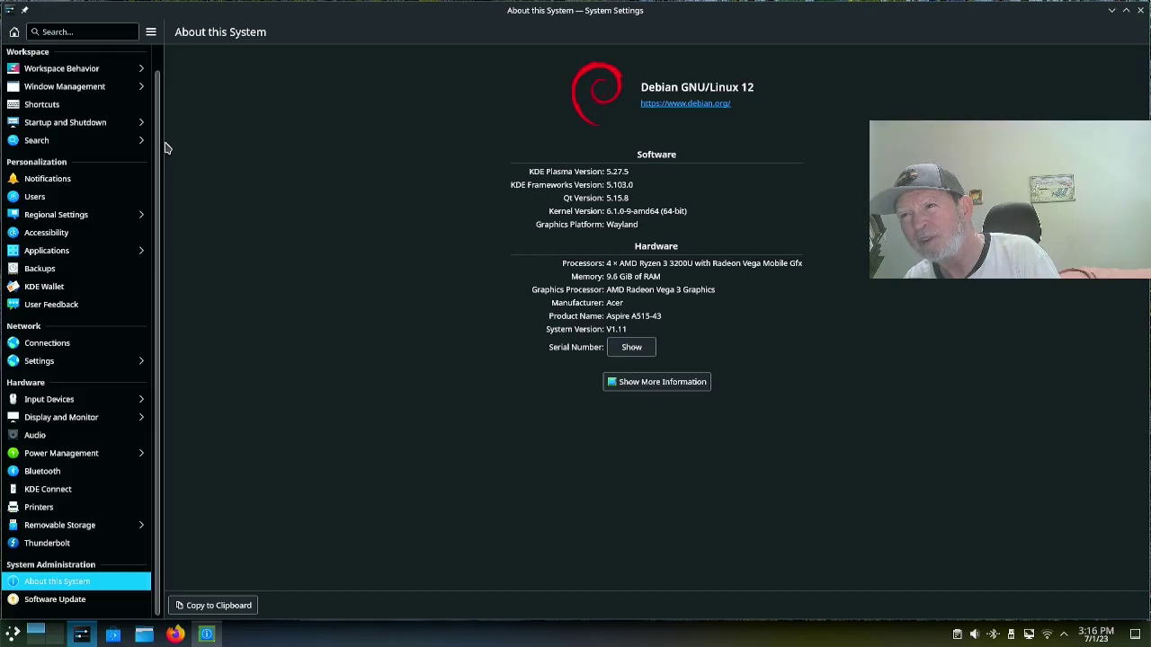
Step: Review the General Behavior and Desktop Effects pages of Workspace Behavior, and close both System Settings and Info Center
click(58, 72)
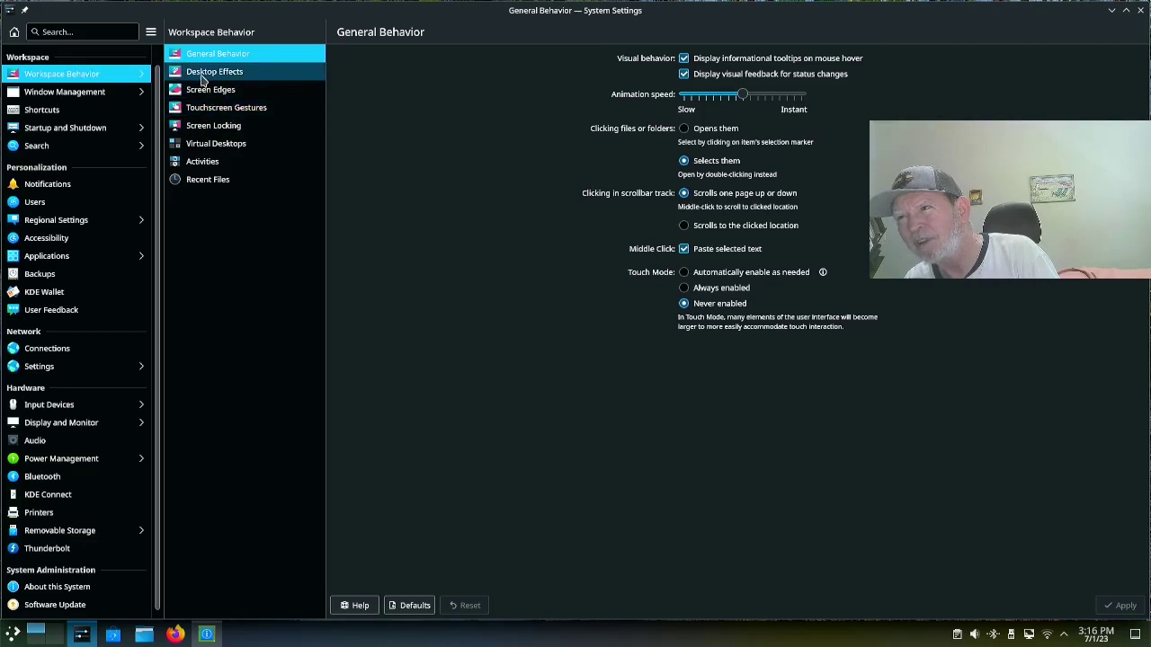
click(203, 80)
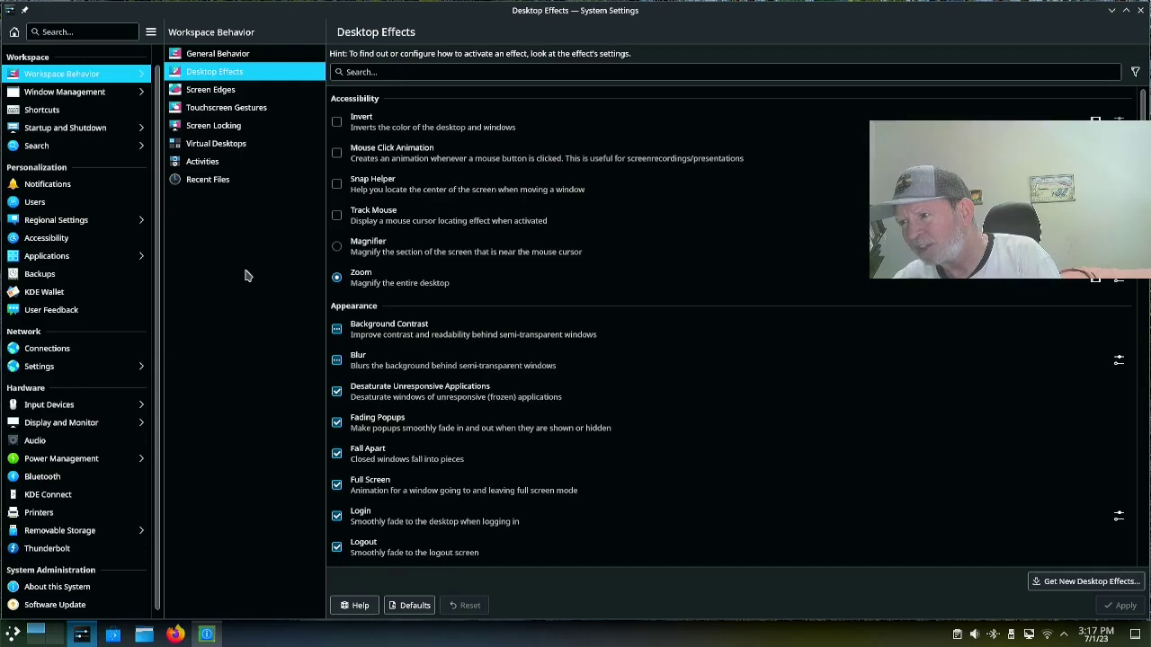
key(ctrl+q)
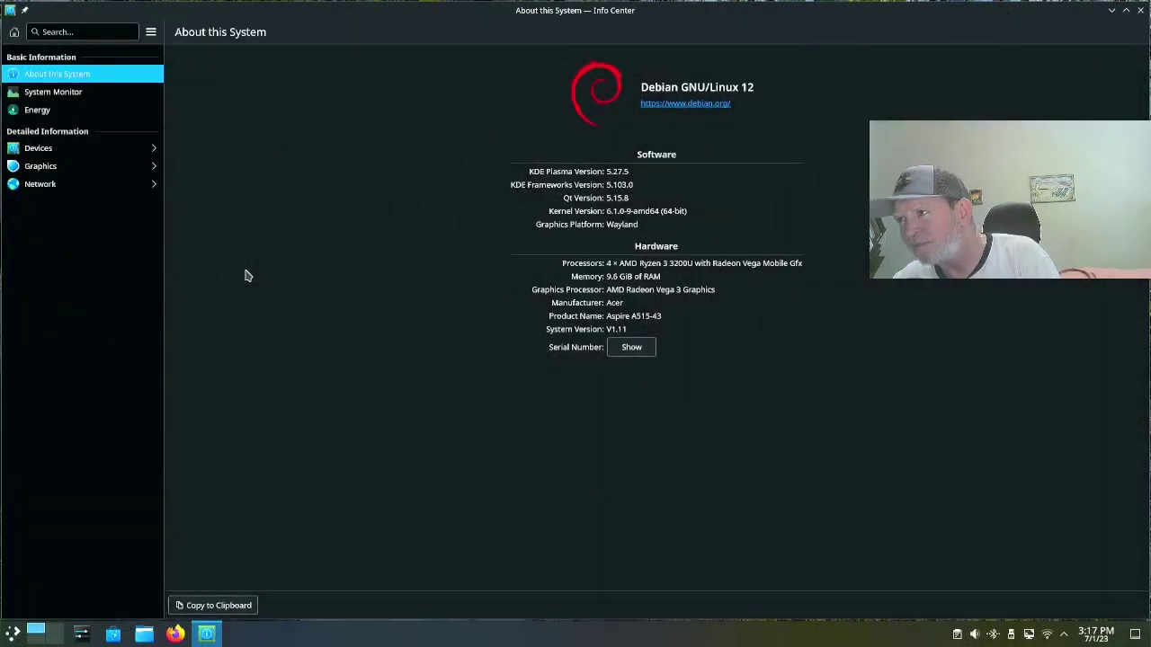
key(ctrl+q)
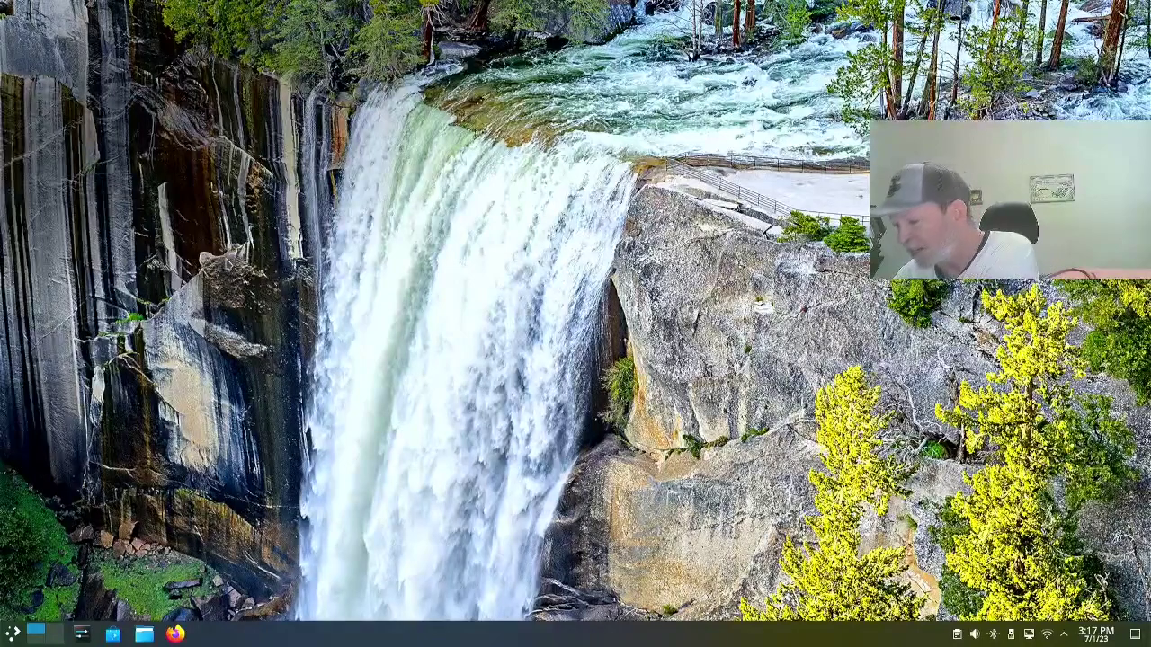
Step: Open a terminal and try to run htop
key(ctrl+alt+t)
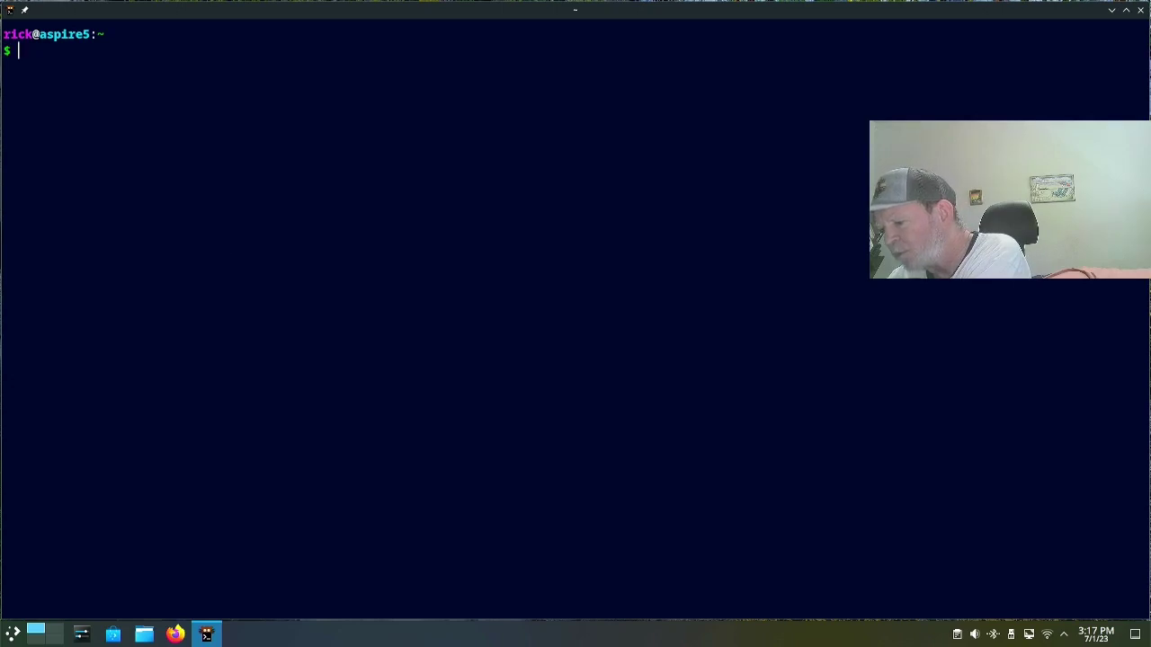
text(htop)
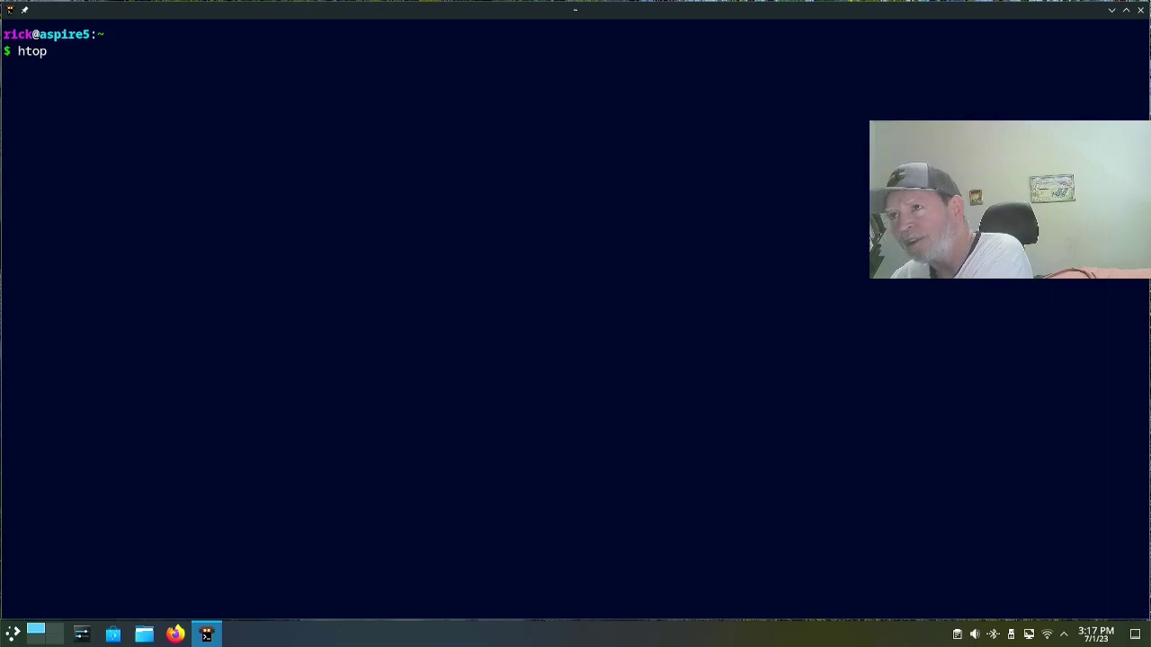
key(Return)
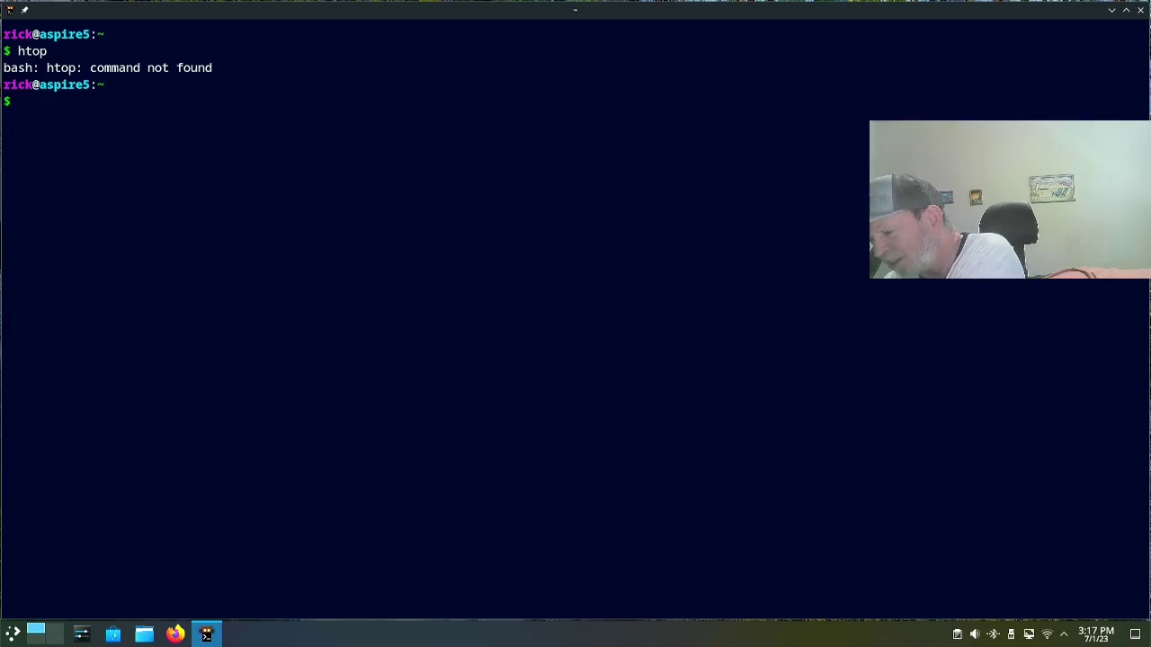
Step: Install the htop package with sudo nala install, entering the account password and accepting the installation
text(sudo)
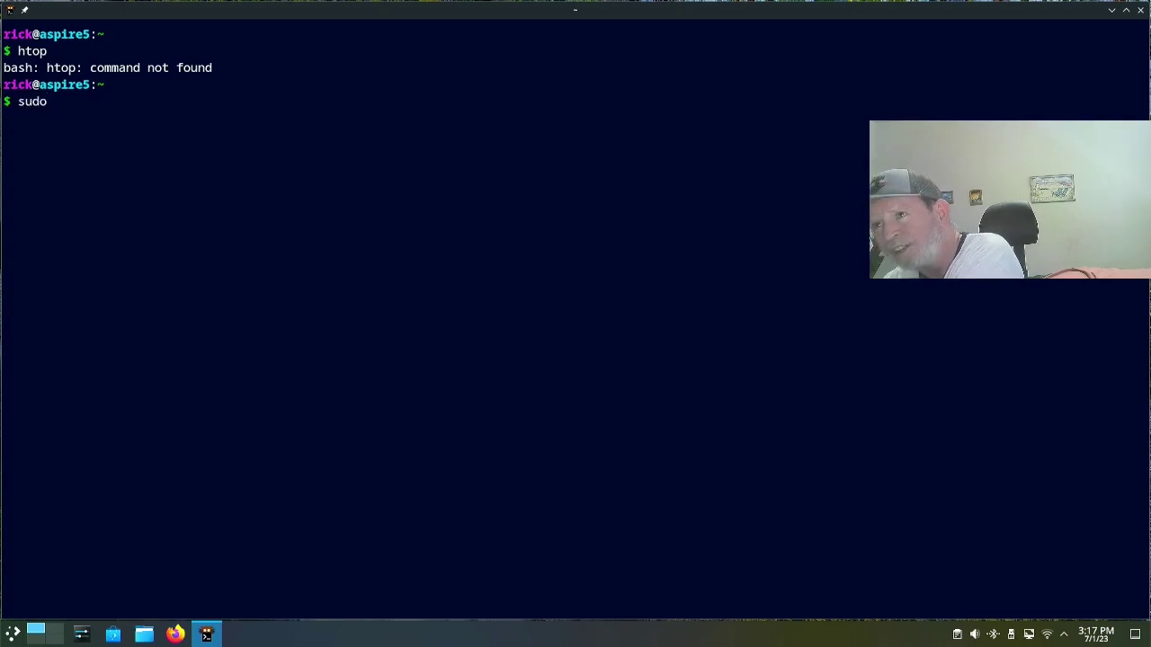
text( ns)
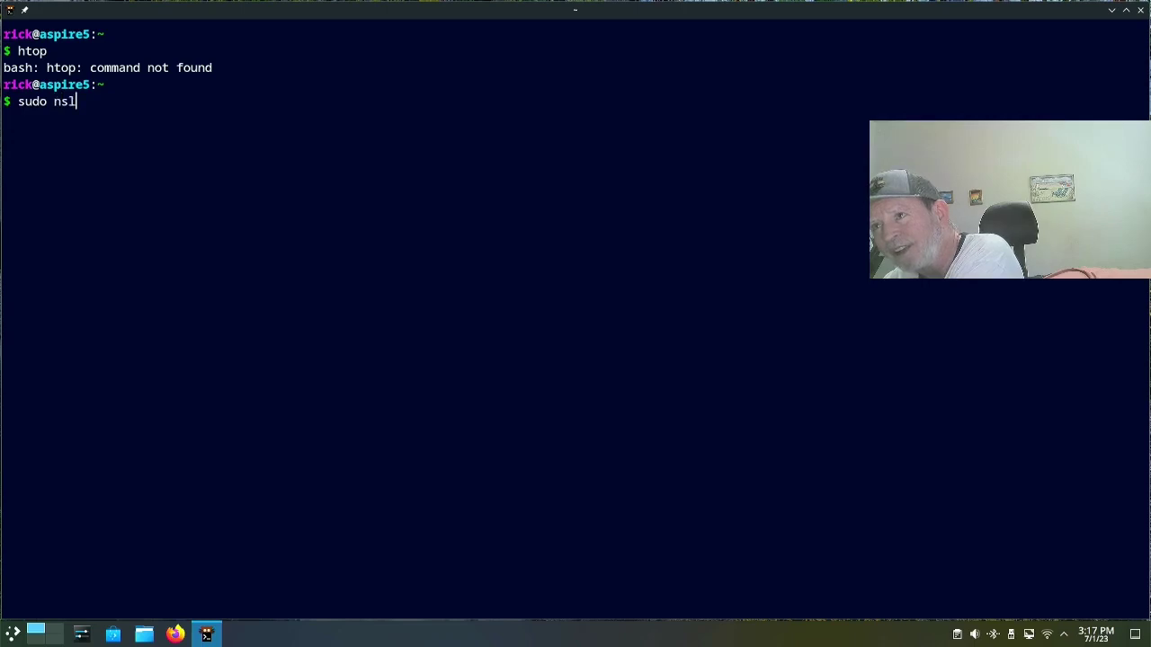
key(BackSpace)
text(ala)
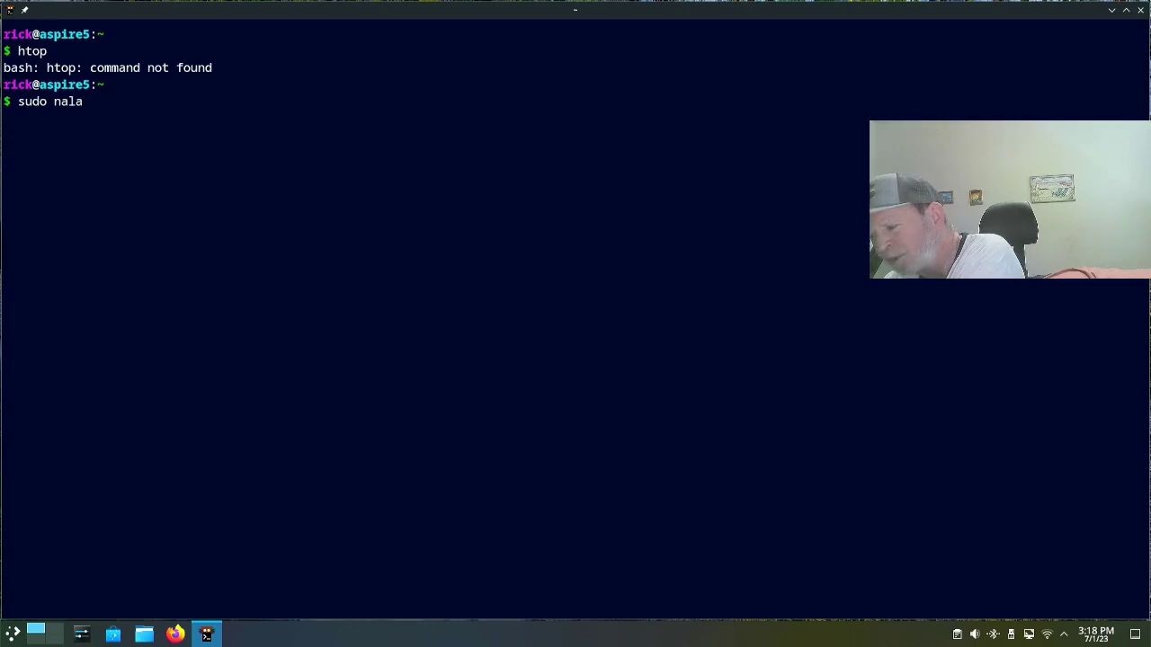
text( install)
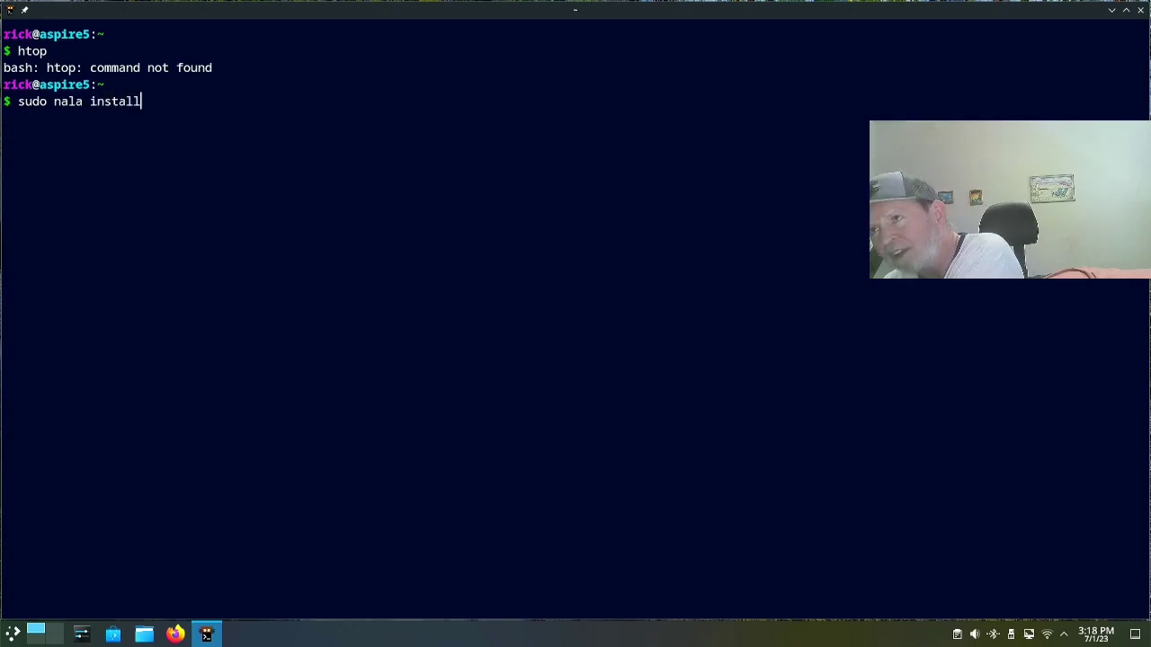
text( htop)
key(Return)
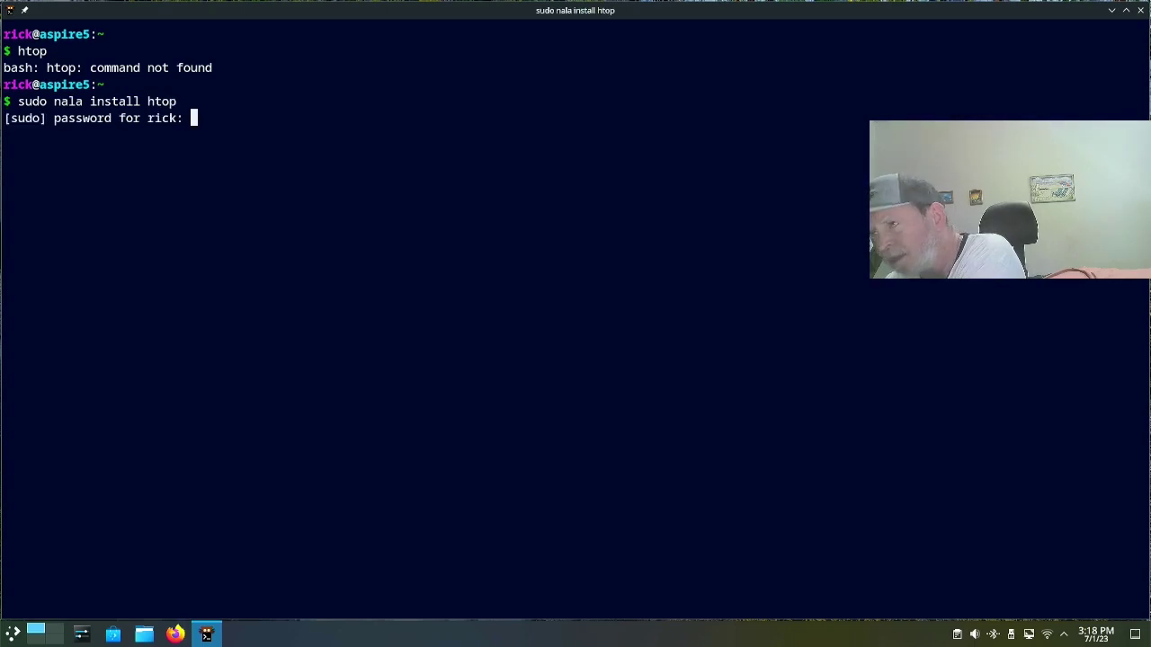
key(Return)
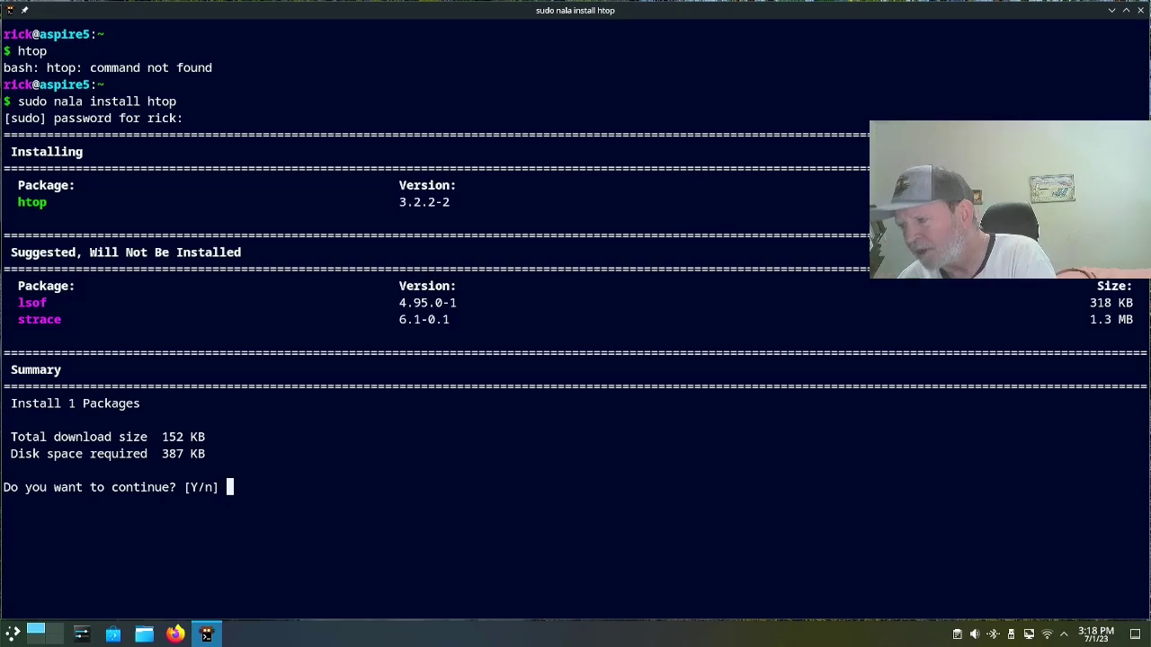
key(Return)
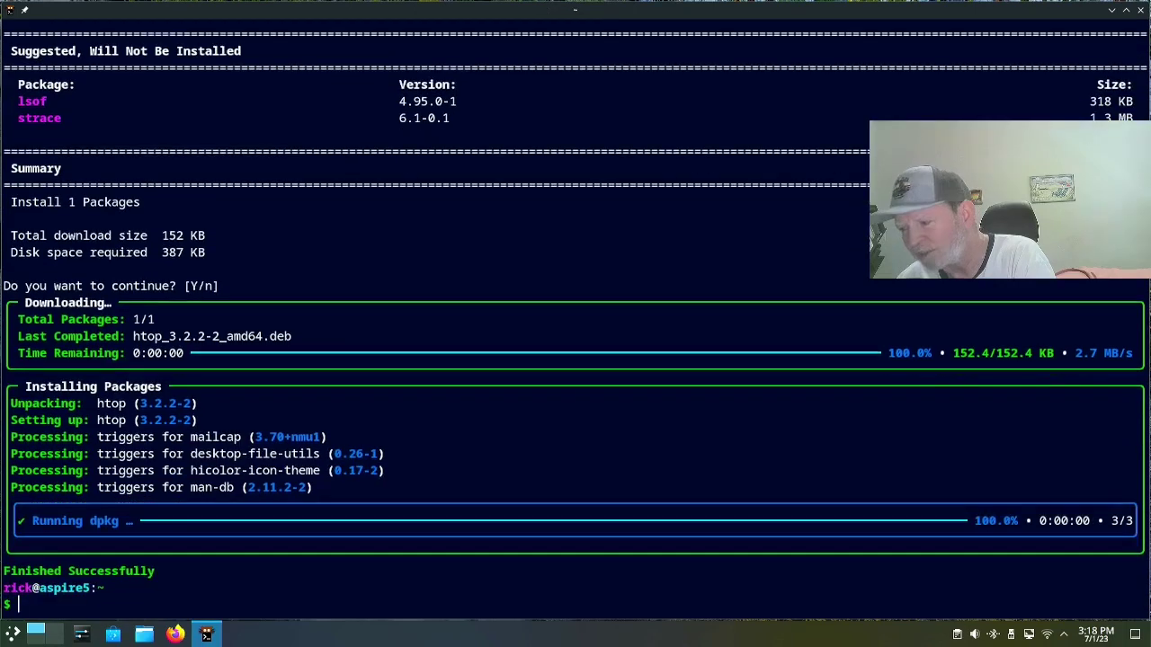
Step: Run htop to examine memory use, CPU load and running processes, and quit it
text(htop)
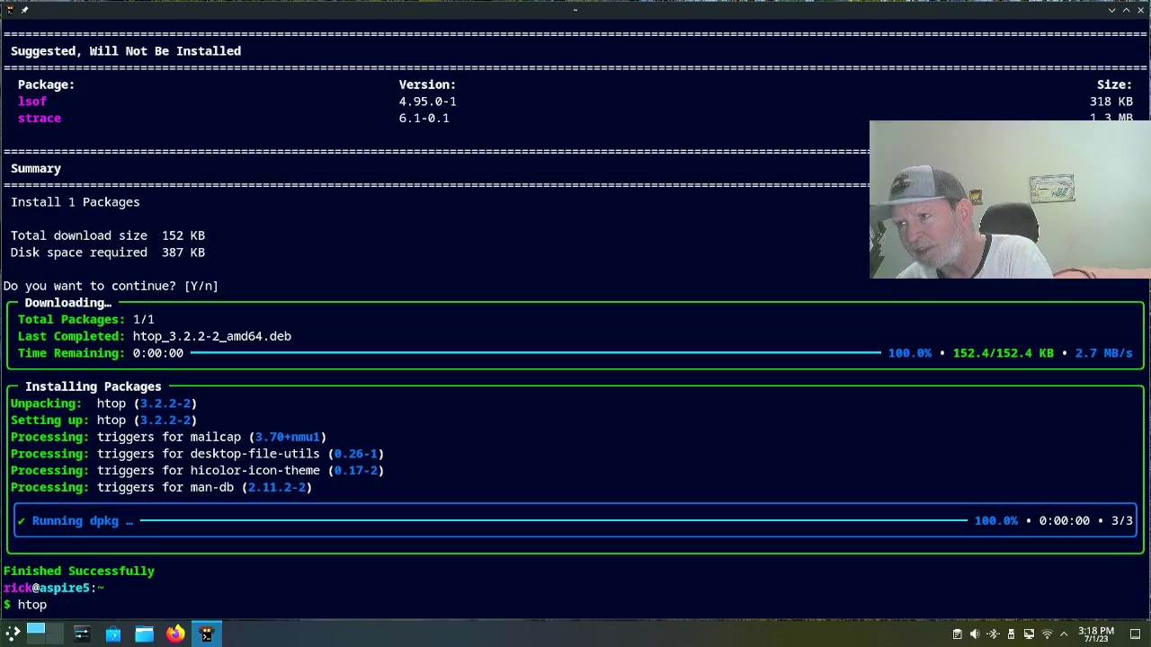
key(Return)
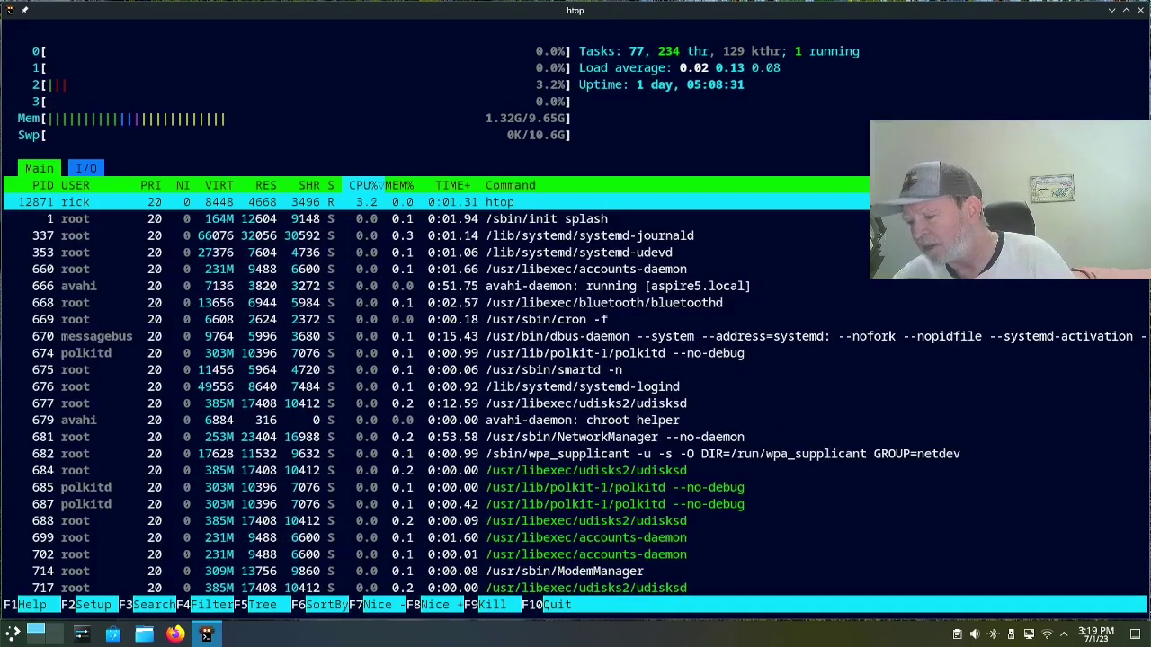
key(q)
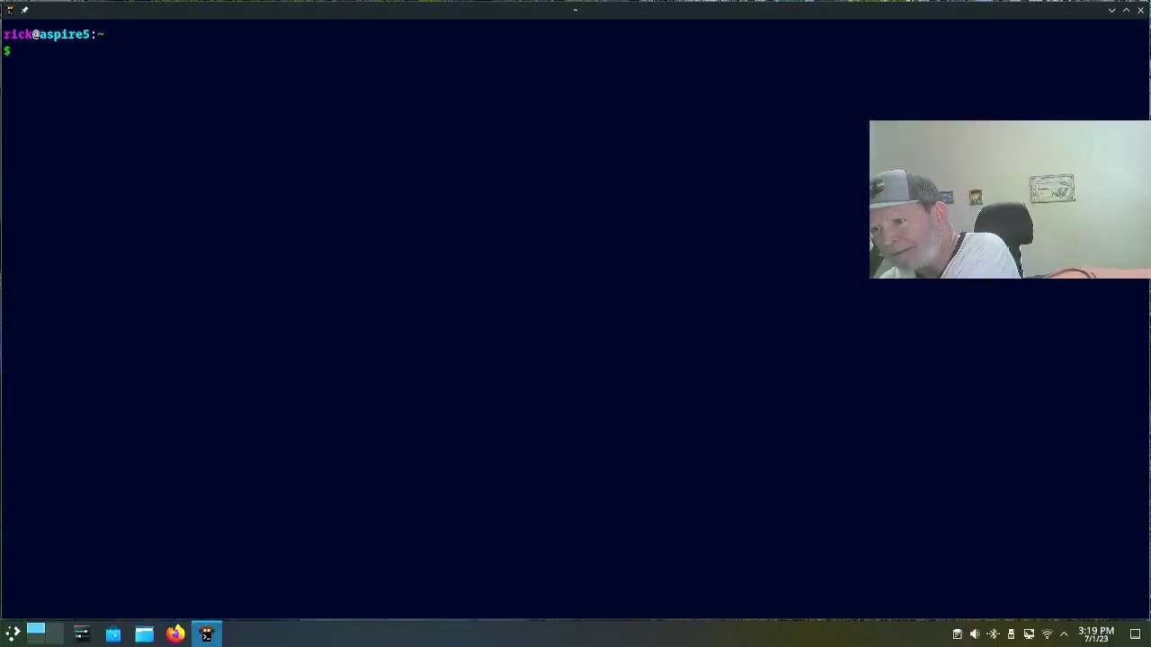
Step: List the drives' partition UUIDs and labels with sudo blkid, entering the account password
text(sudo)
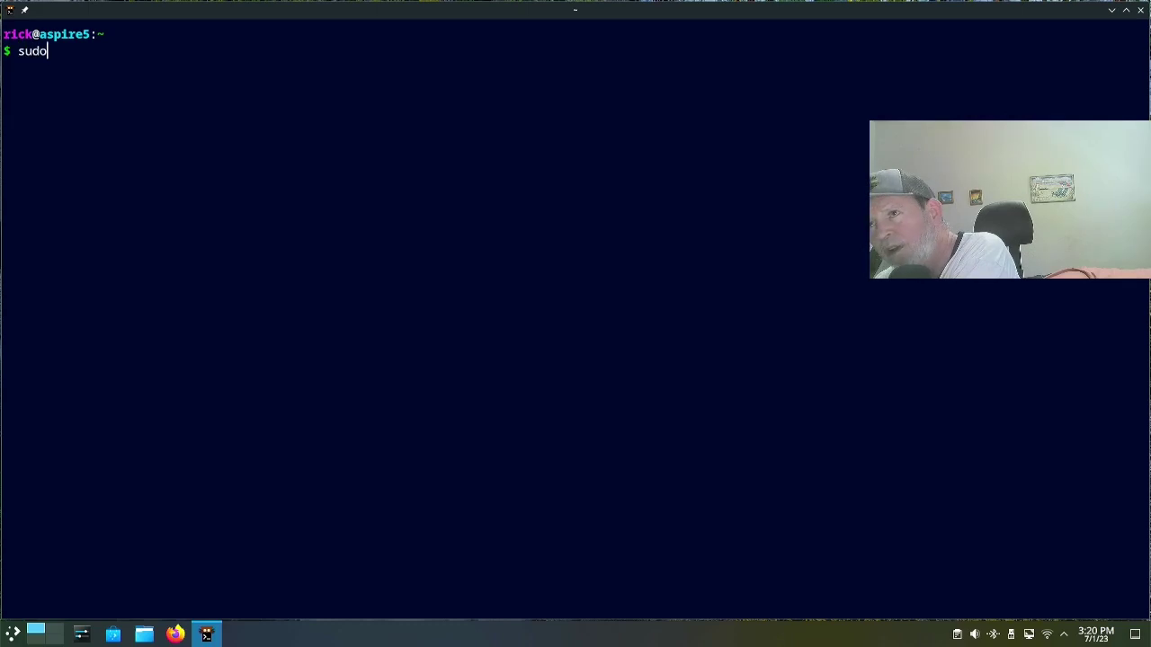
text( blkid)
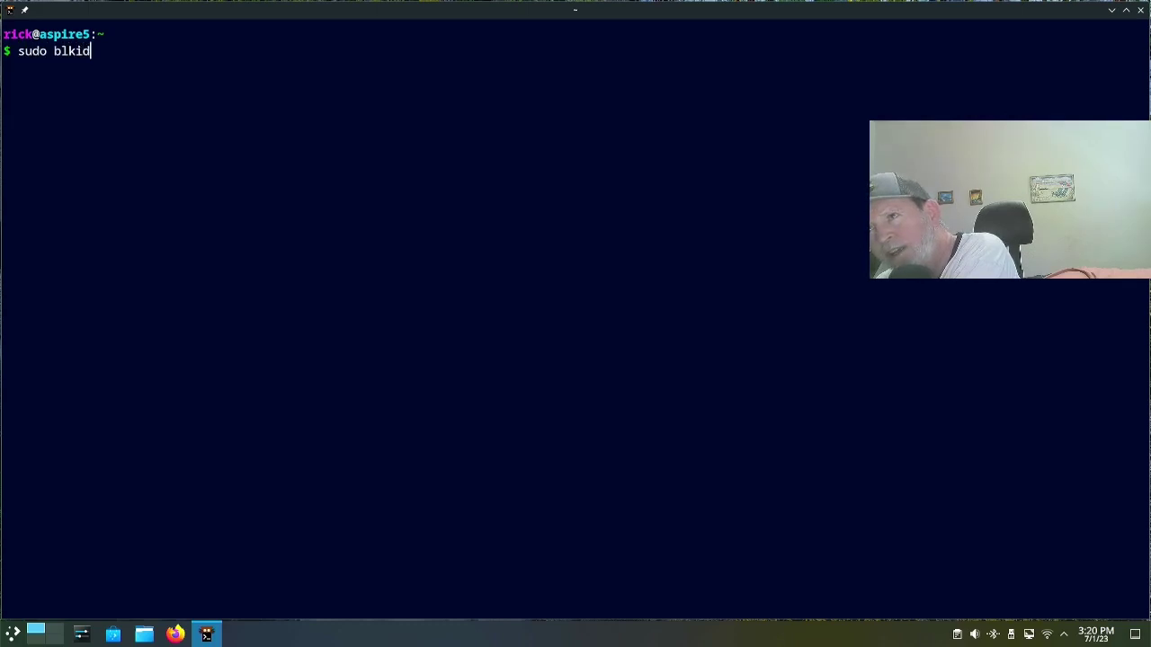
key(Return)
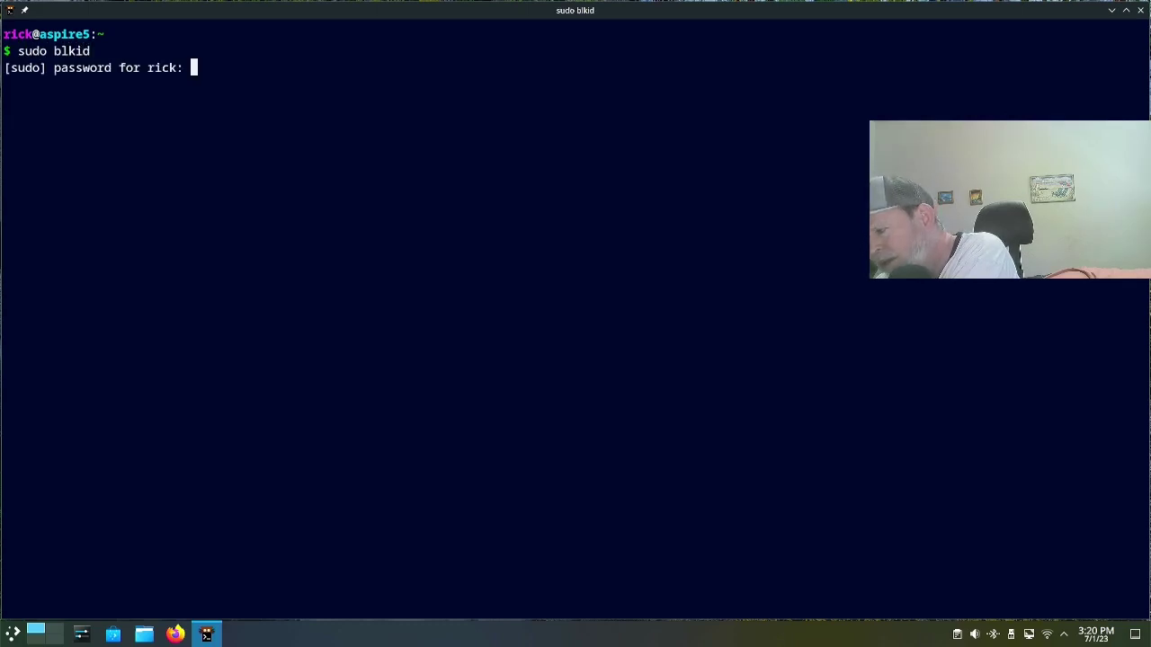
key(Return)
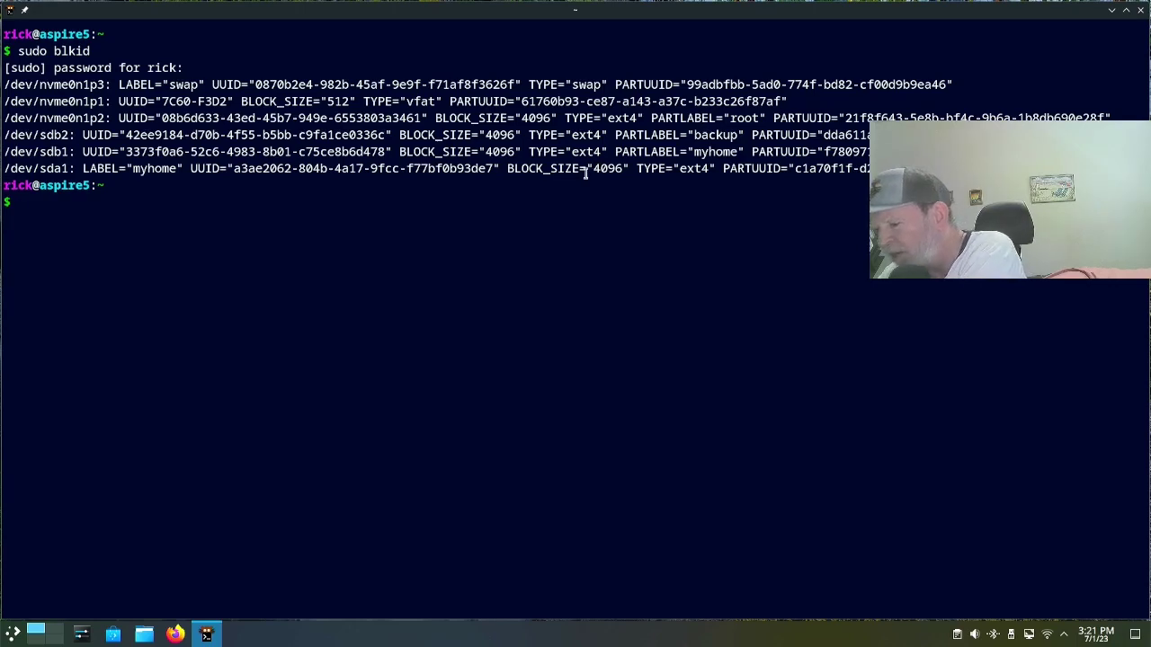
Step: View the drive mount entries in /etc/fstab with nano and exit the editor
text(nano)
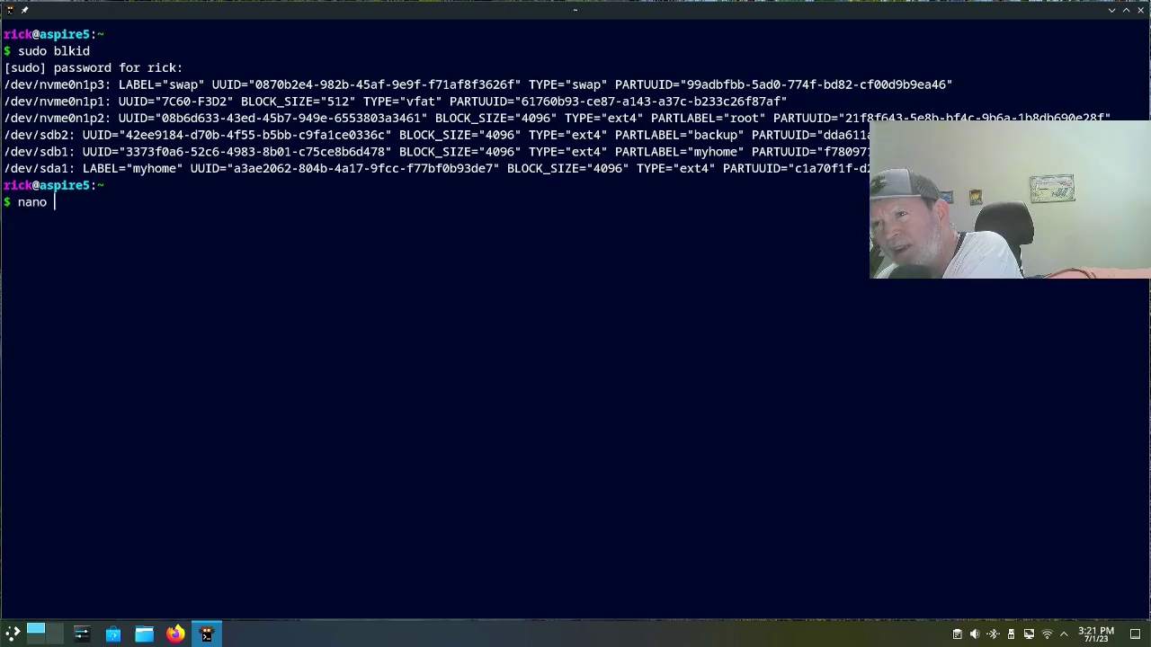
text( /et)
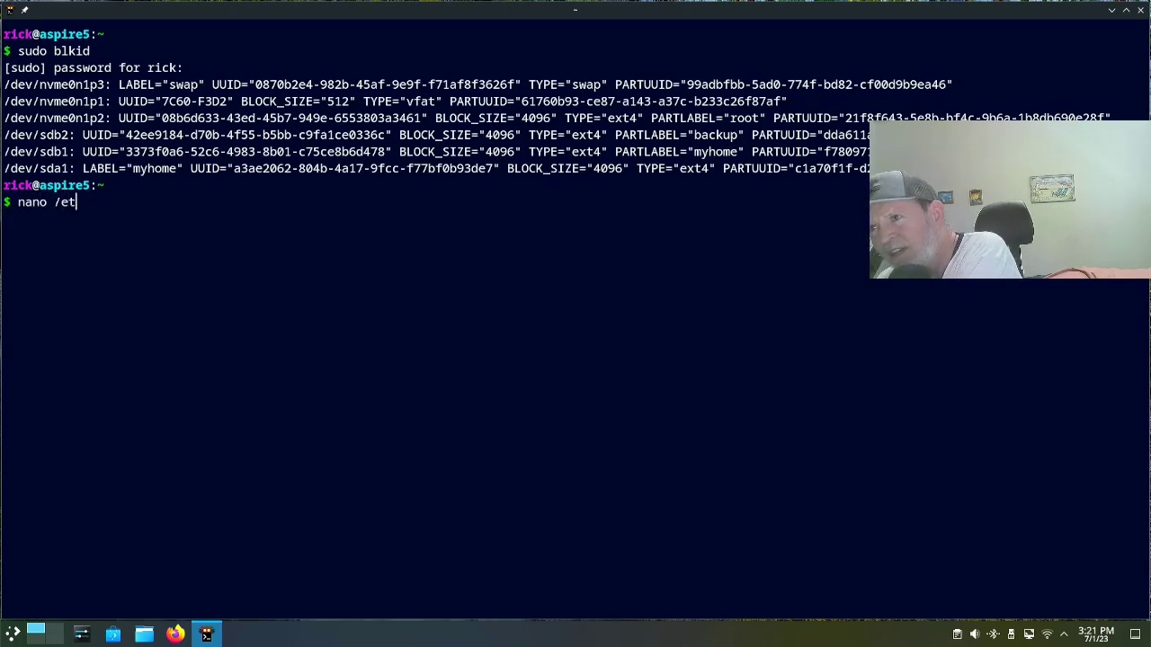
text(c/fstab)
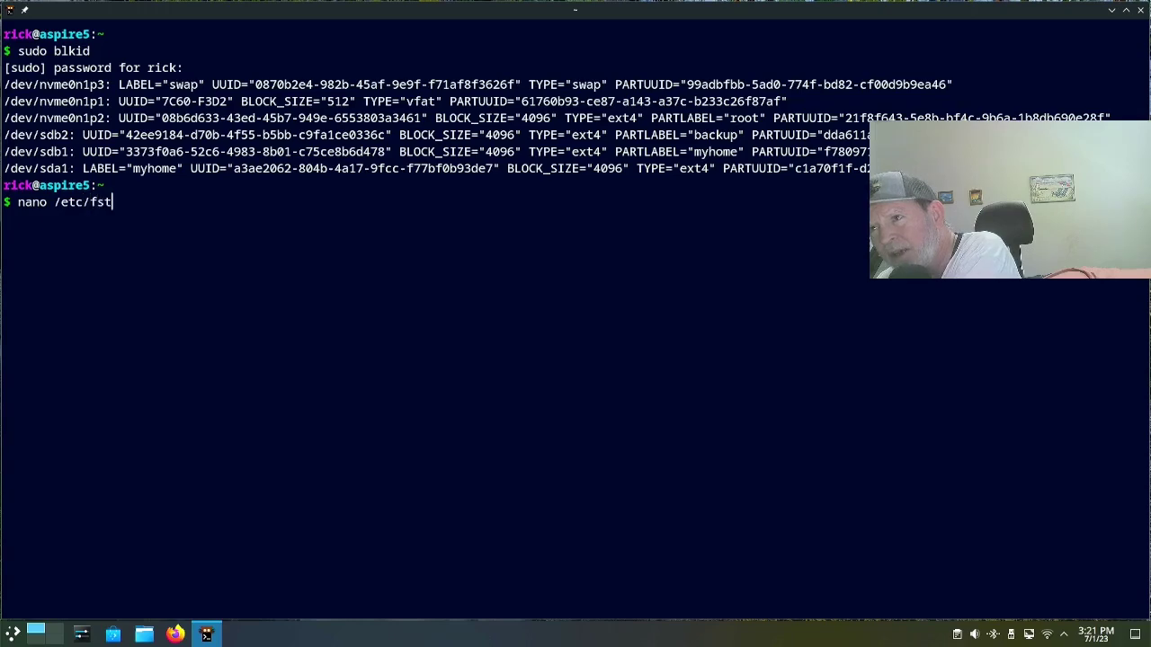
key(Return)
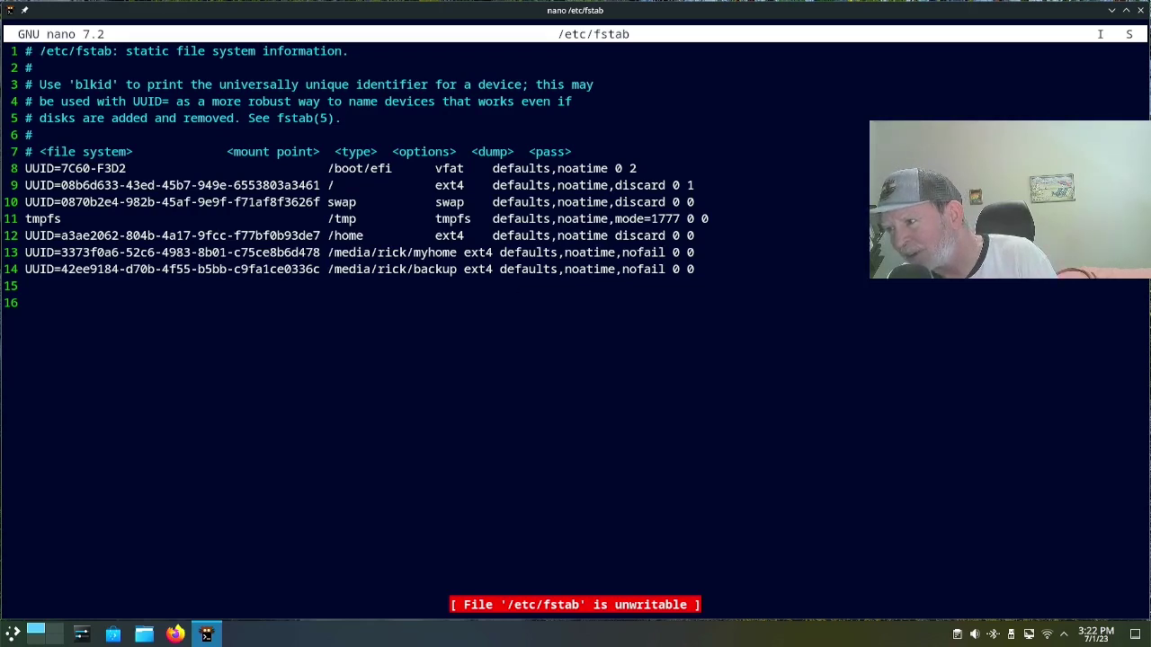
key(ctrl+x)
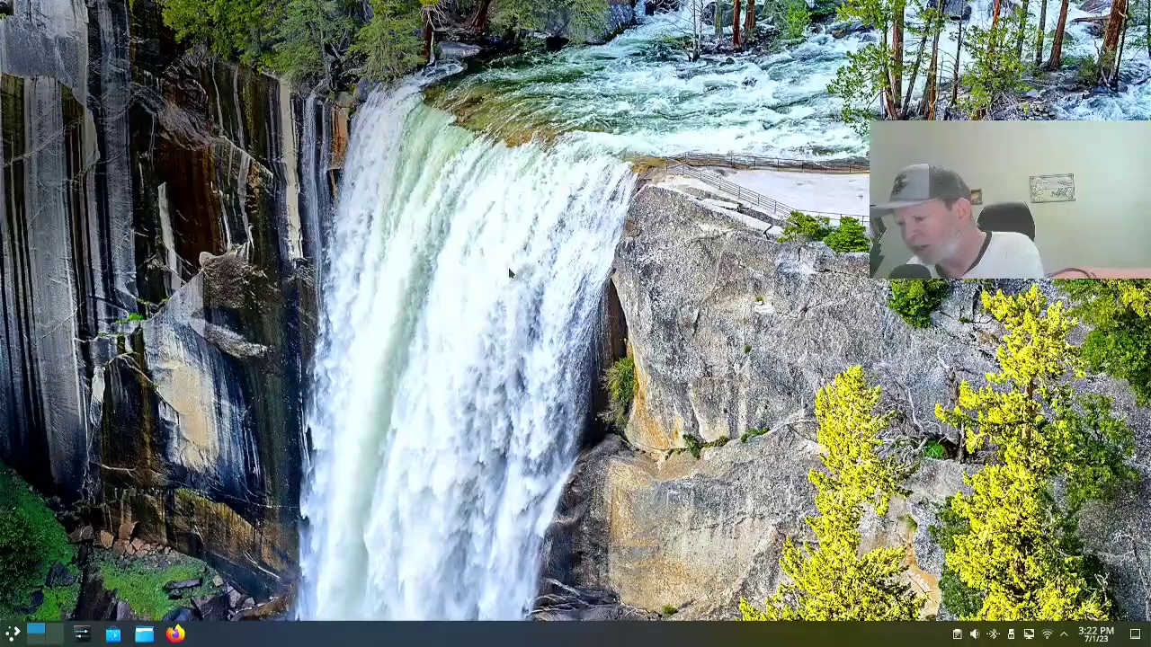
Step: Open a new terminal, change to the bin directory and list its files
key(ctrl+alt+t)
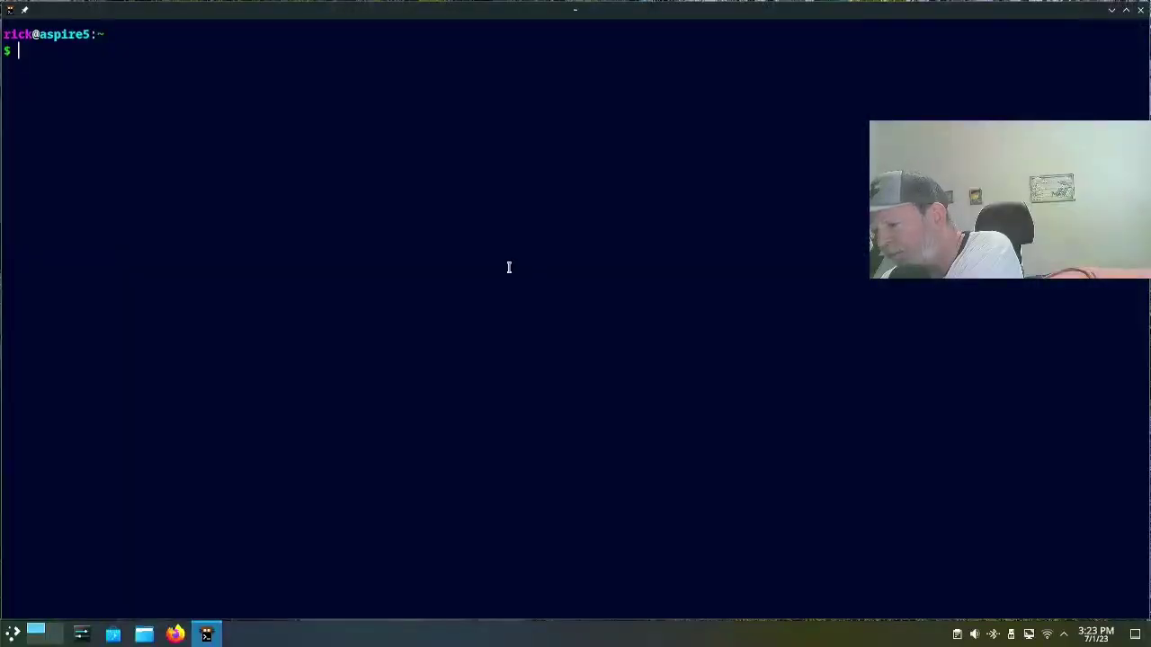
text(cd bin)
key(Return)
text(ls)
key(Return)
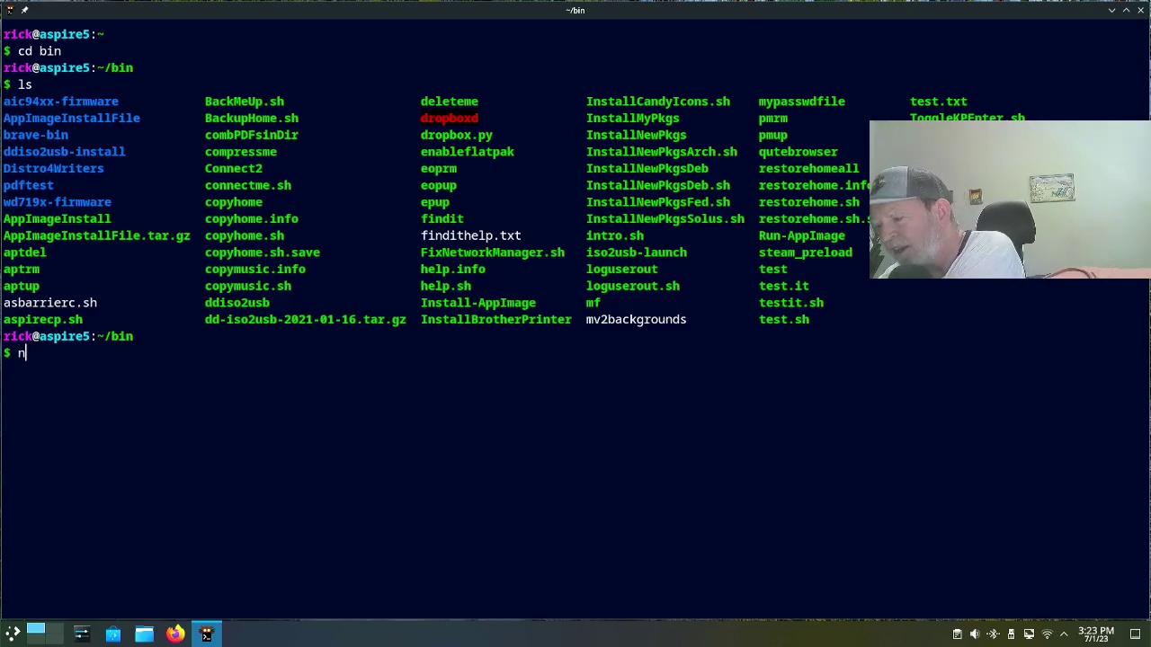
Step: Open the InstallMyPkgs script in nano and review its plist and flist package lists
text(ano)
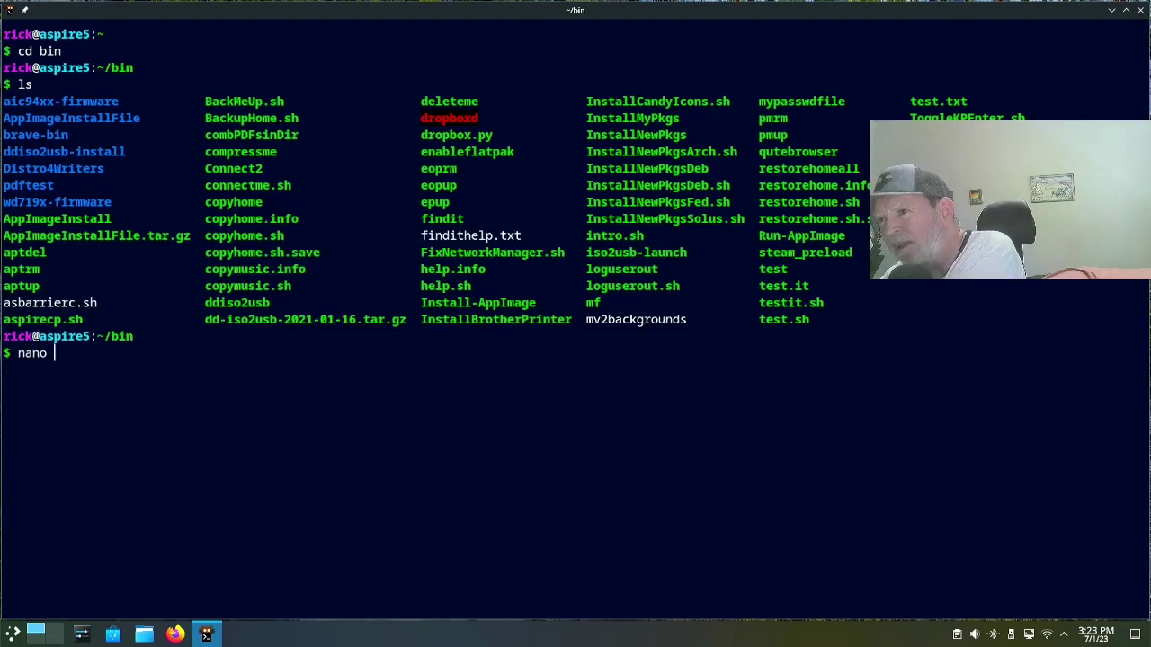
text( Install)
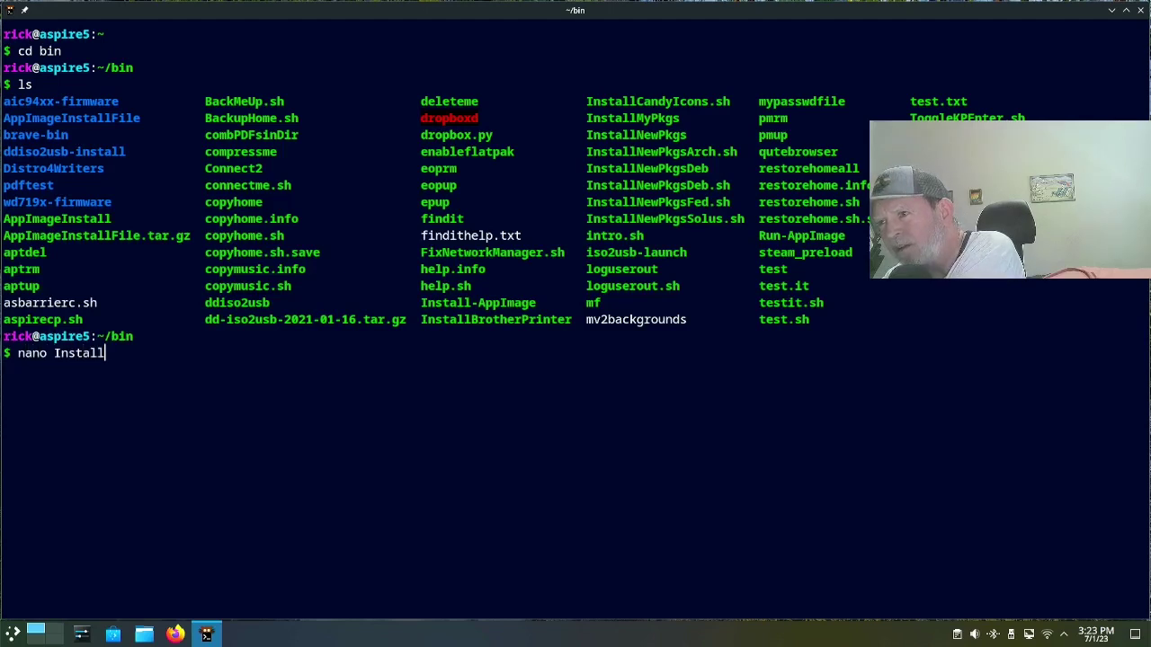
text(MyPkgs)
key(Return)
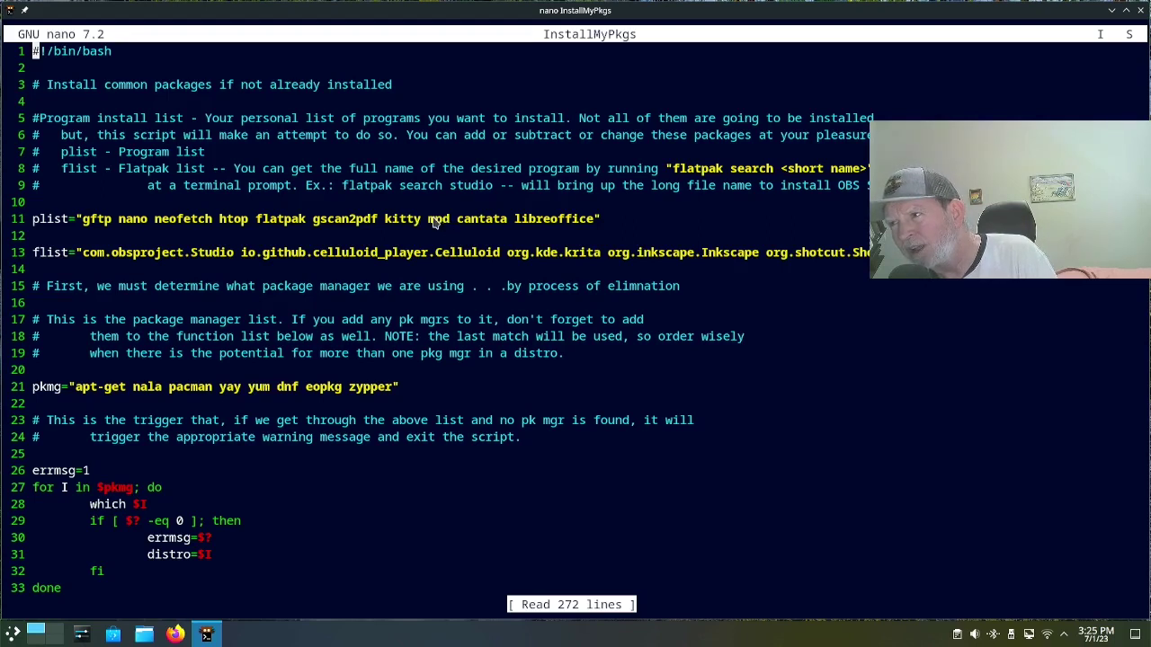
Step: Try to copy the package name mpd from the plist line by marking it, and clear the mark
click(430, 219)
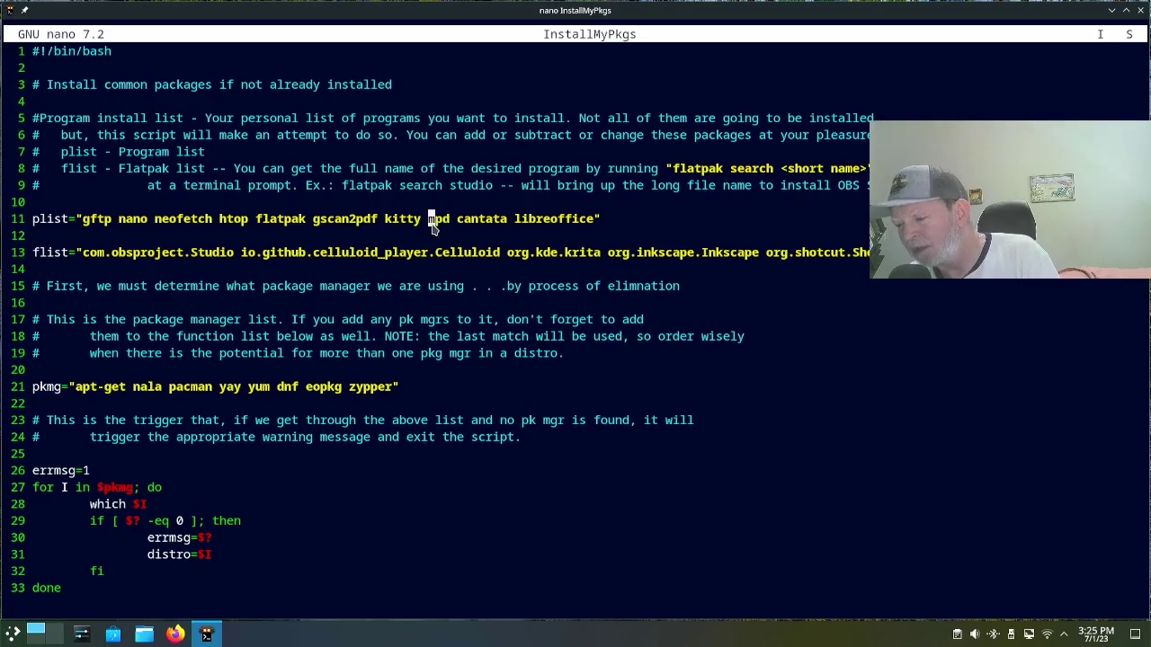
key(alt+a)
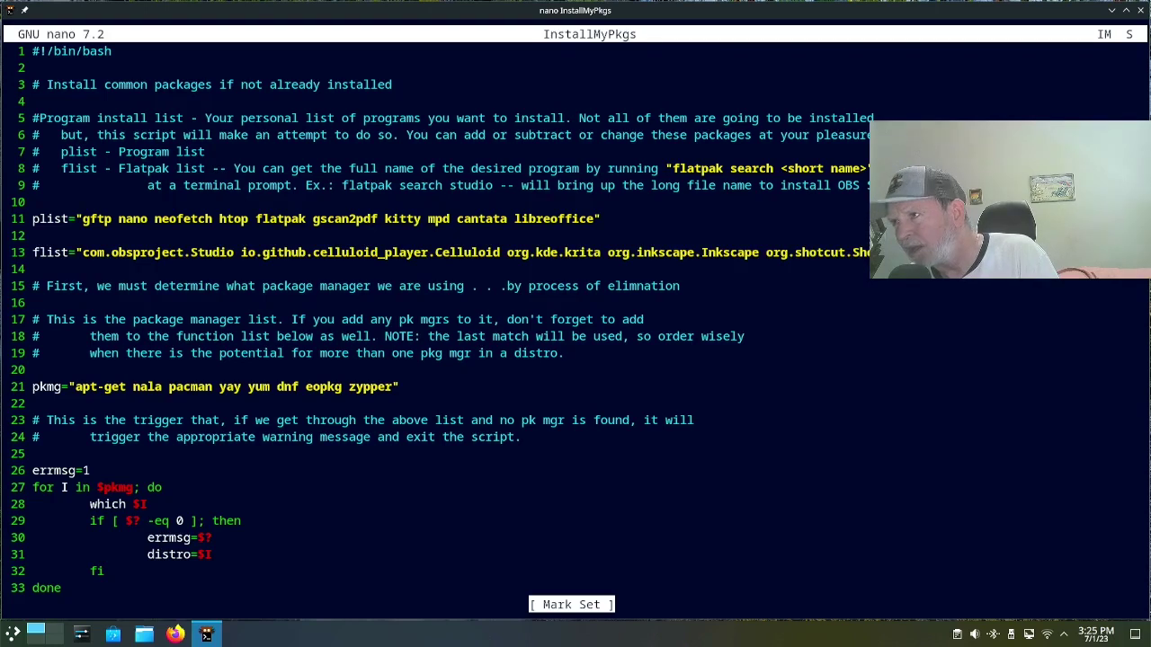
key(Right)
key(Right)
key(Right)
key(Right)
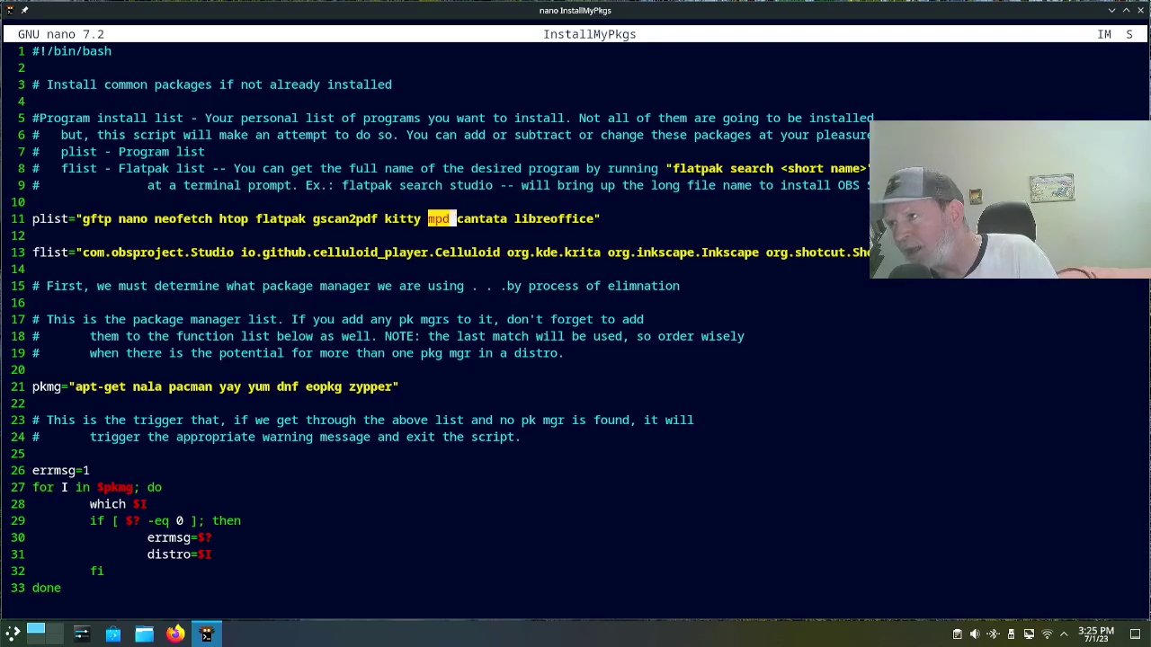
key(alt+a)
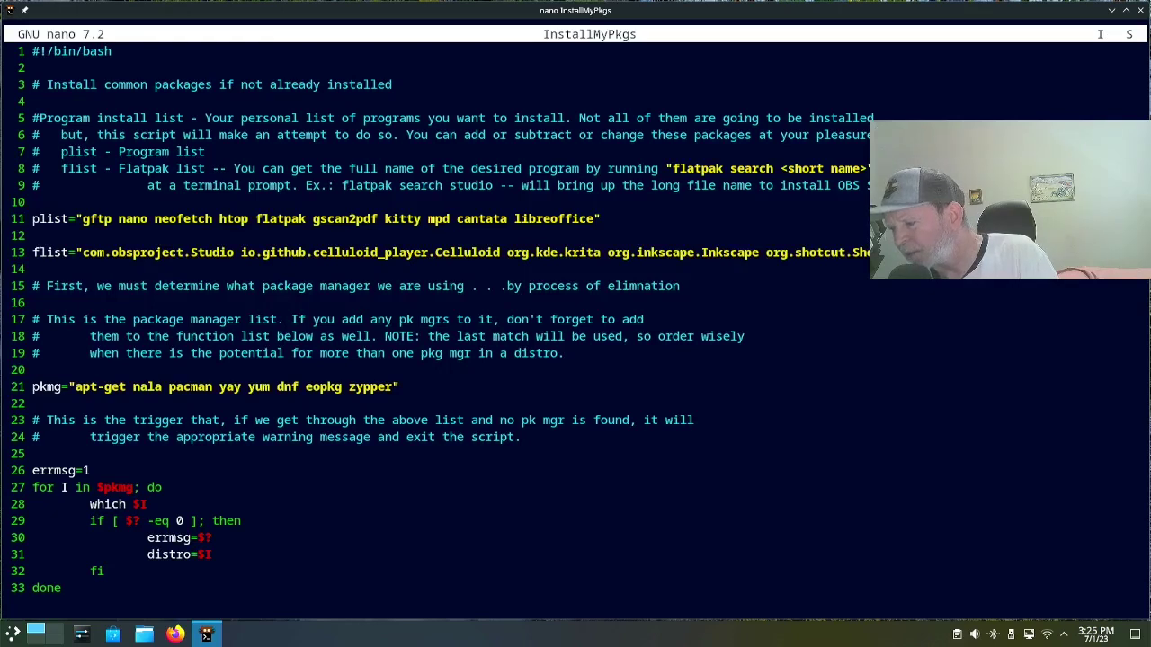
Step: Below the flist line, add comment lines reading "list of programs I've installed in the past", a blank comment and mpd
key(Down)
key(Down)
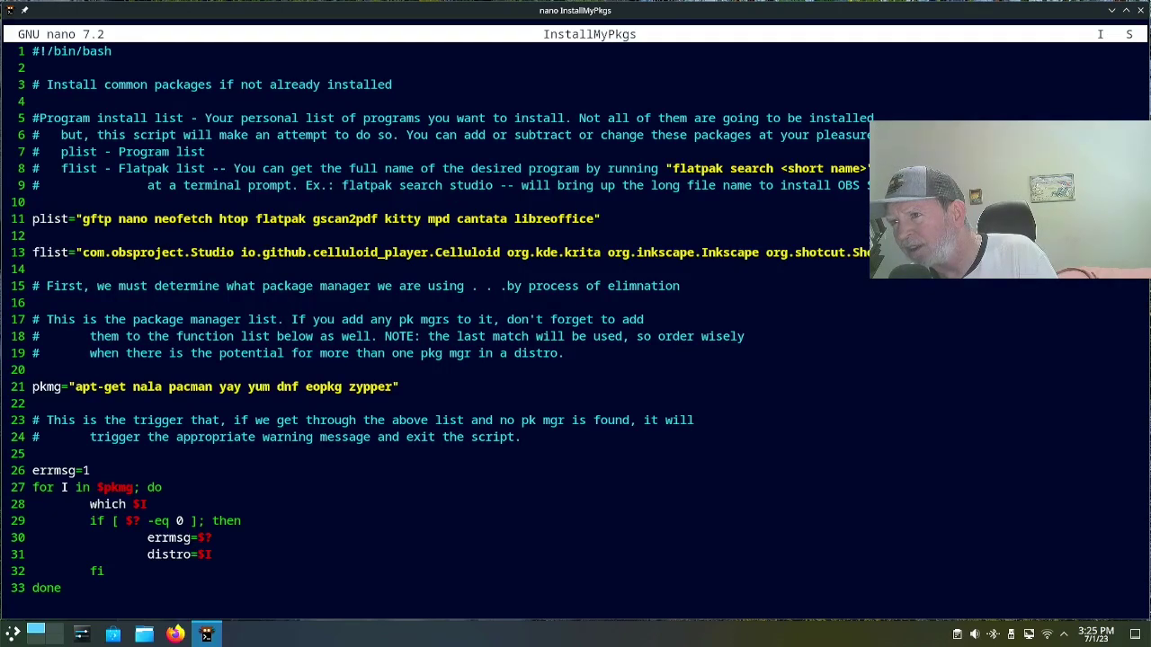
key(Up)
key(Down)
key(Down)
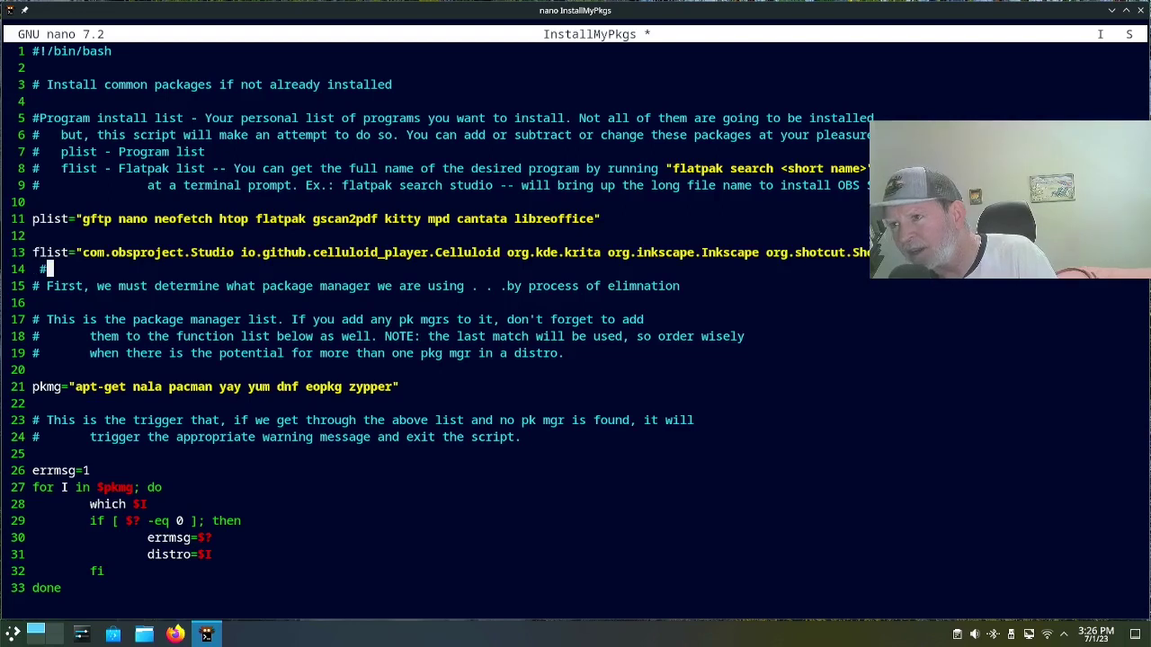
key(alt+u)
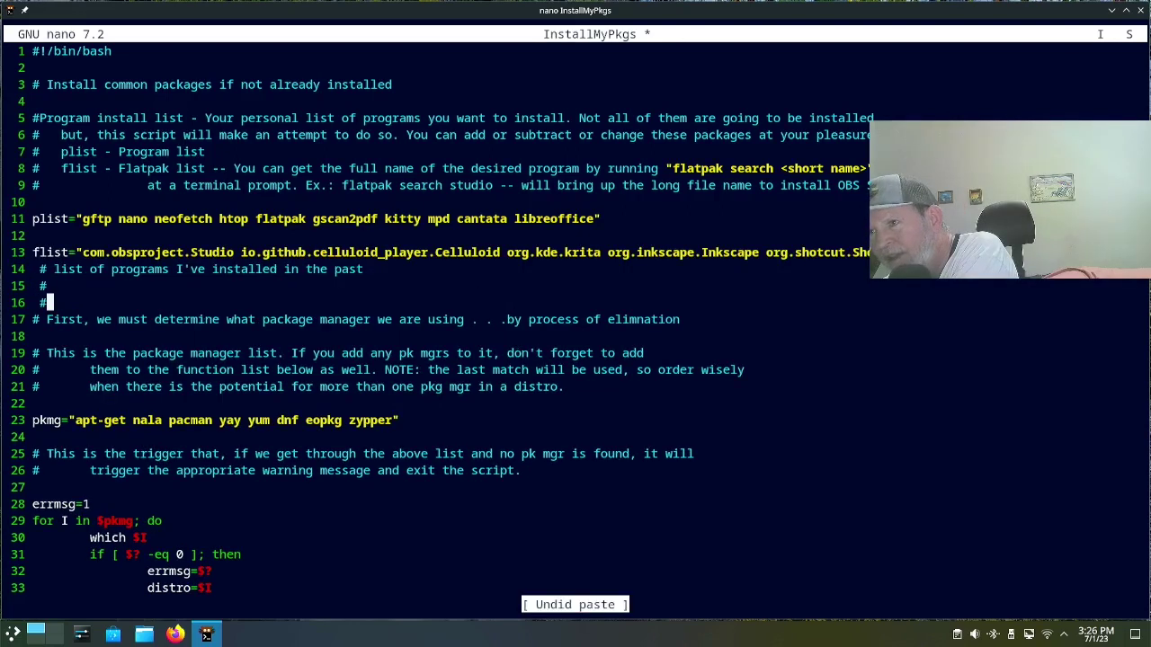
text(mpd)
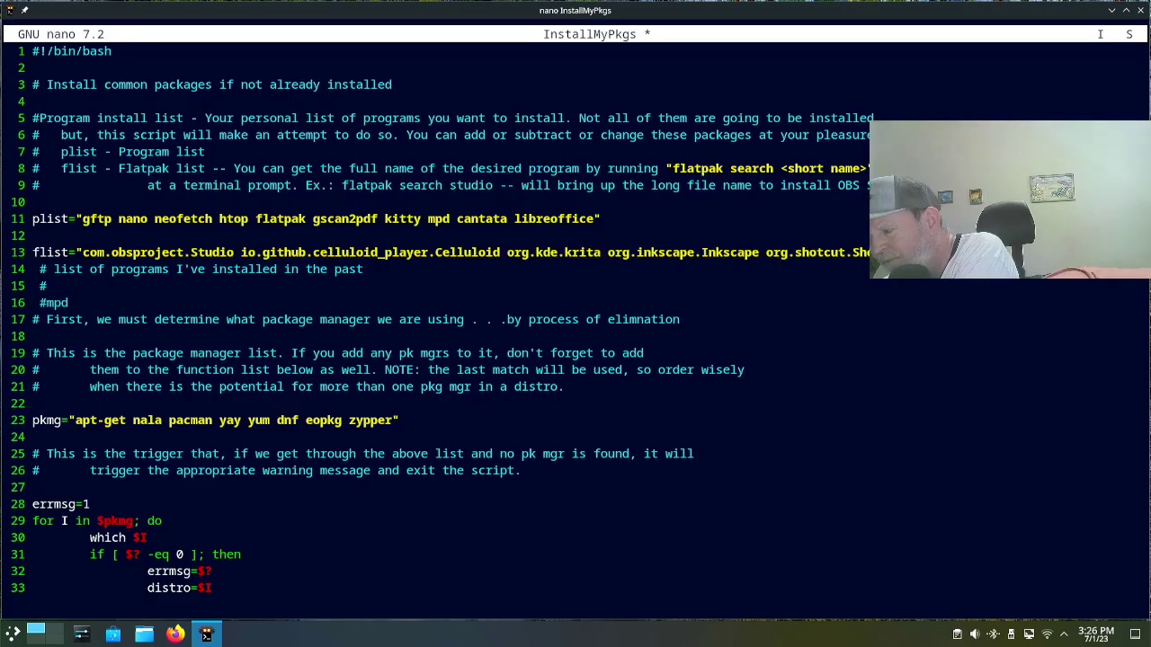
Step: Insert a space between the # and mpd in the new comment on line 16
key(Left)
key(Left)
key(Left)
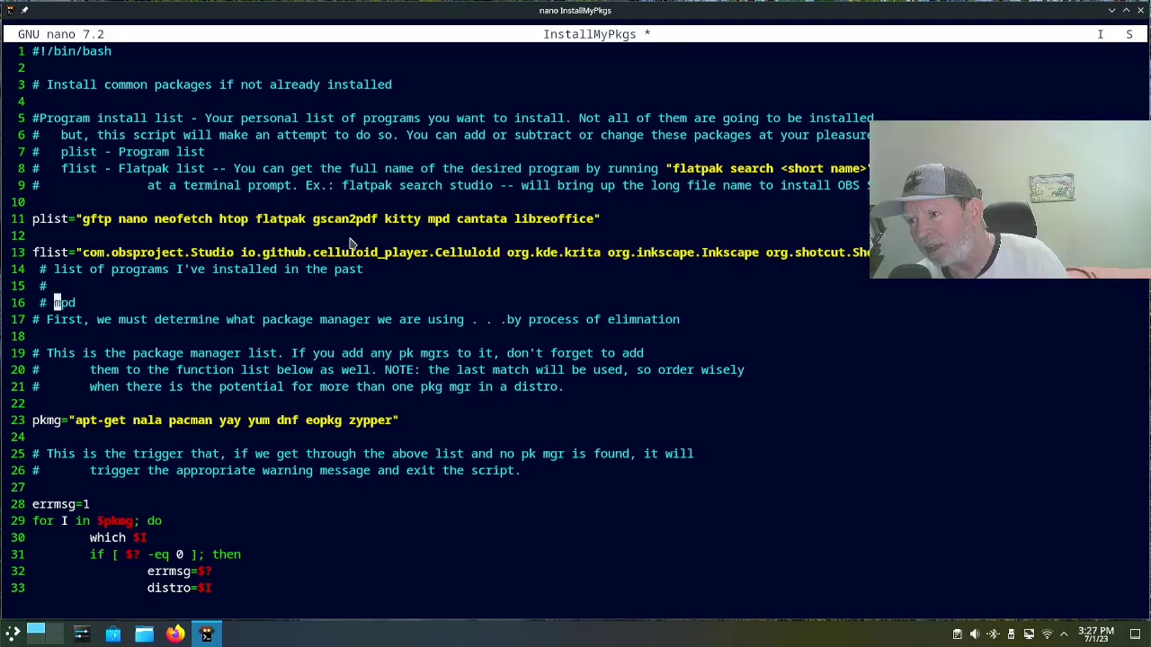
Step: Examine the pkmg package manager list and the loop that detects which package manager the distro uses
key(Down)
key(Down)
key(Down)
key(Down)
key(Down)
key(Down)
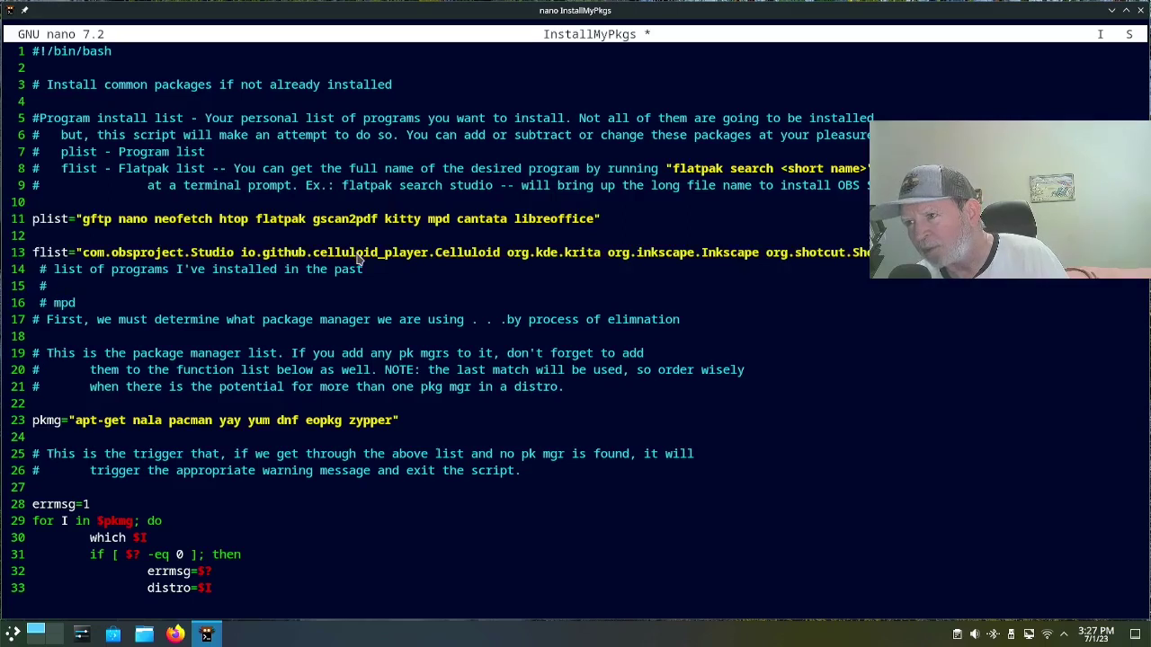
key(Down)
key(Down)
key(Down)
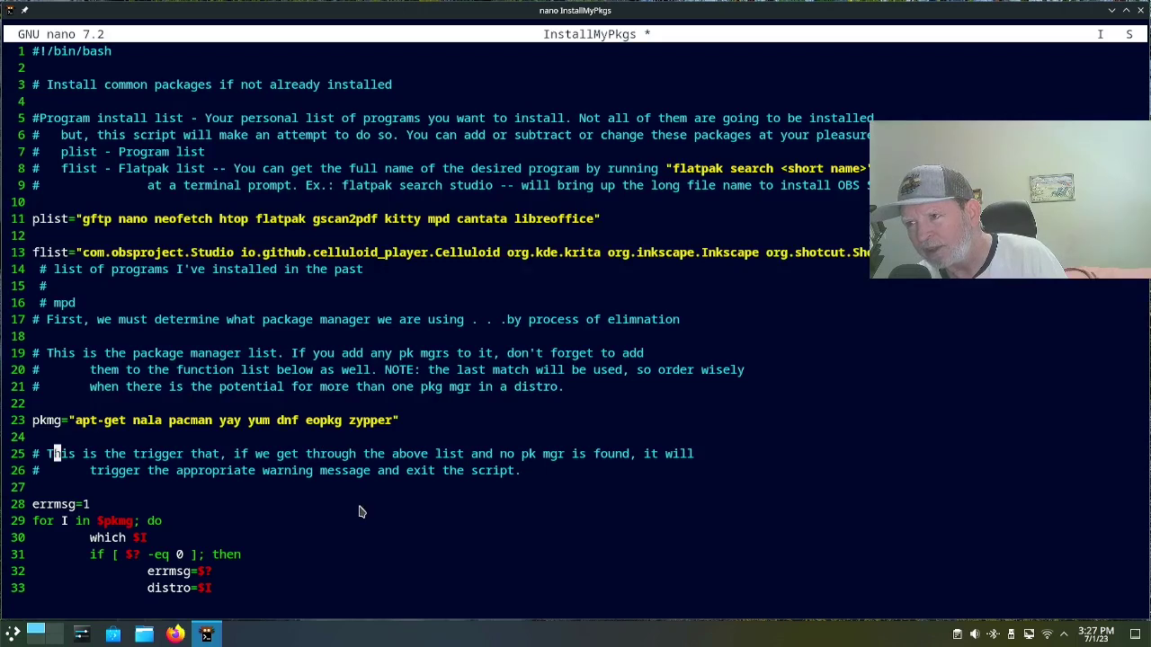
key(Down)
key(Down)
key(Down)
key(Down)
key(Down)
key(Down)
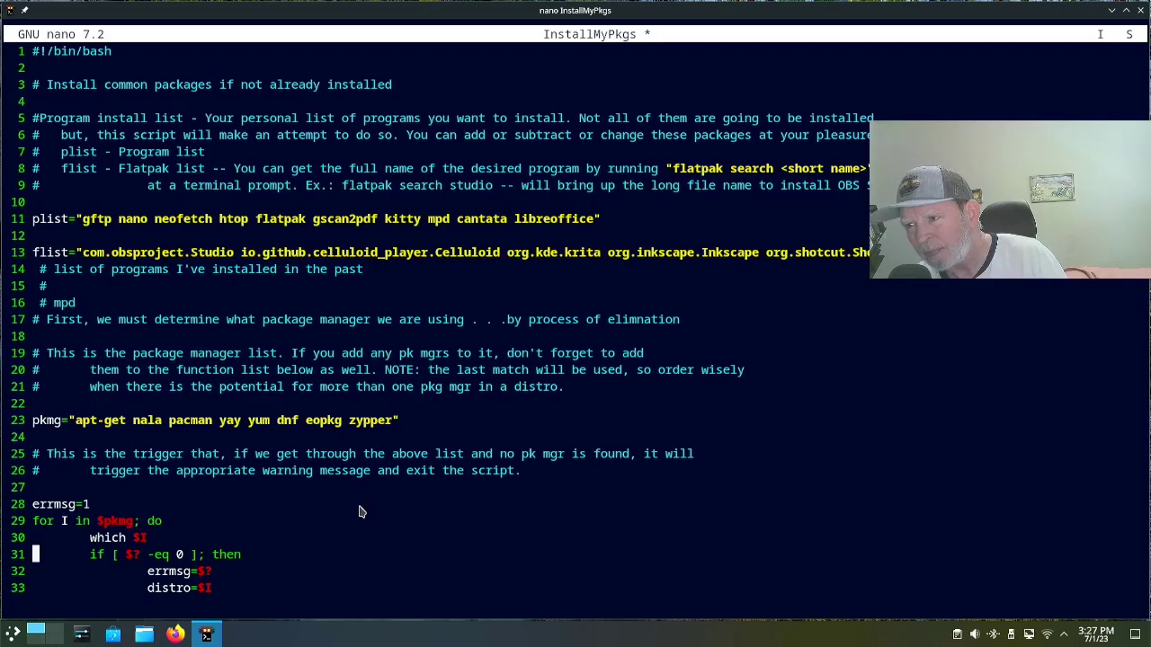
key(Down)
key(Down)
key(Down)
key(Down)
key(Down)
key(Down)
key(Down)
key(Down)
key(Down)
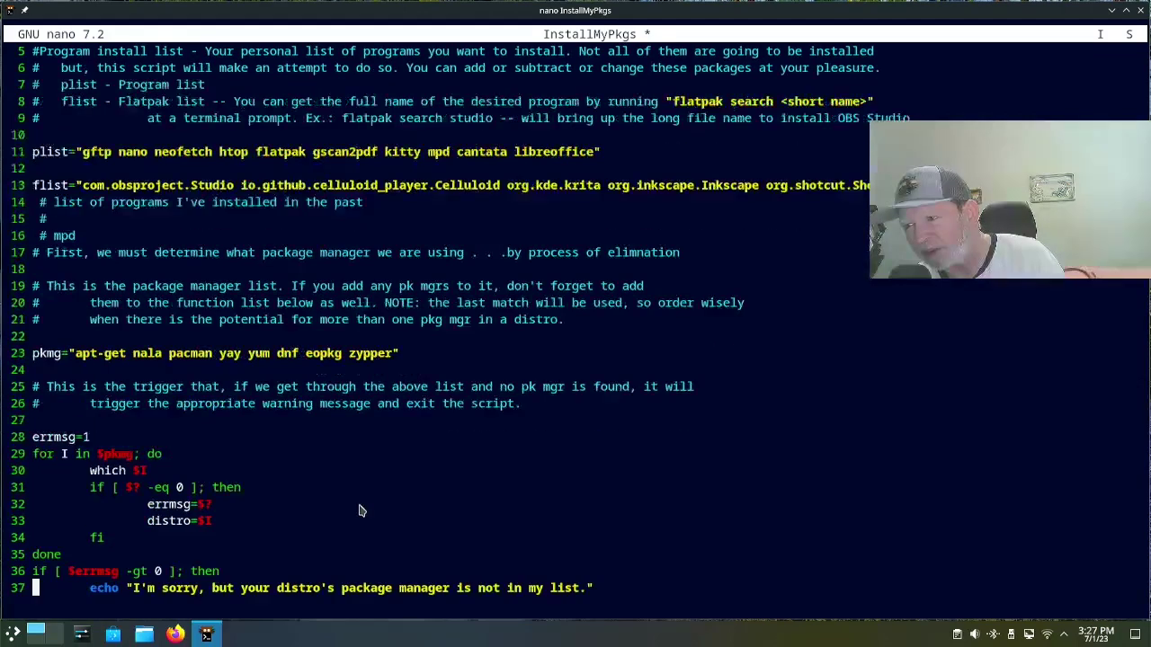
Step: Read the messages the script prints when the distro's package manager is not in the list
key(Down)
key(Down)
key(Down)
key(Down)
key(Down)
key(Down)
key(Down)
key(Down)
key(Down)
key(Down)
key(Down)
key(Down)
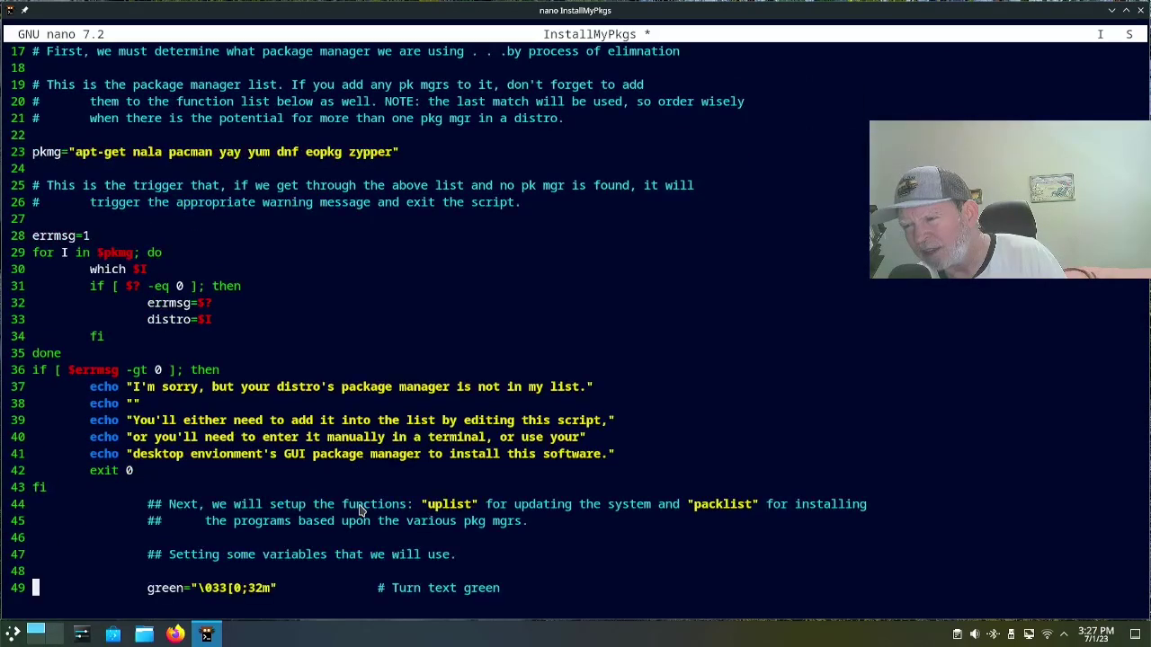
Step: Examine the colour and wdinfo summary variables and the uplist and packlist functions of the apt-get case
key(Down)
key(Down)
key(Down)
key(Down)
key(Down)
key(Down)
key(Down)
key(Down)
key(Down)
key(Down)
key(Down)
key(Down)
key(Down)
key(Down)
key(Down)
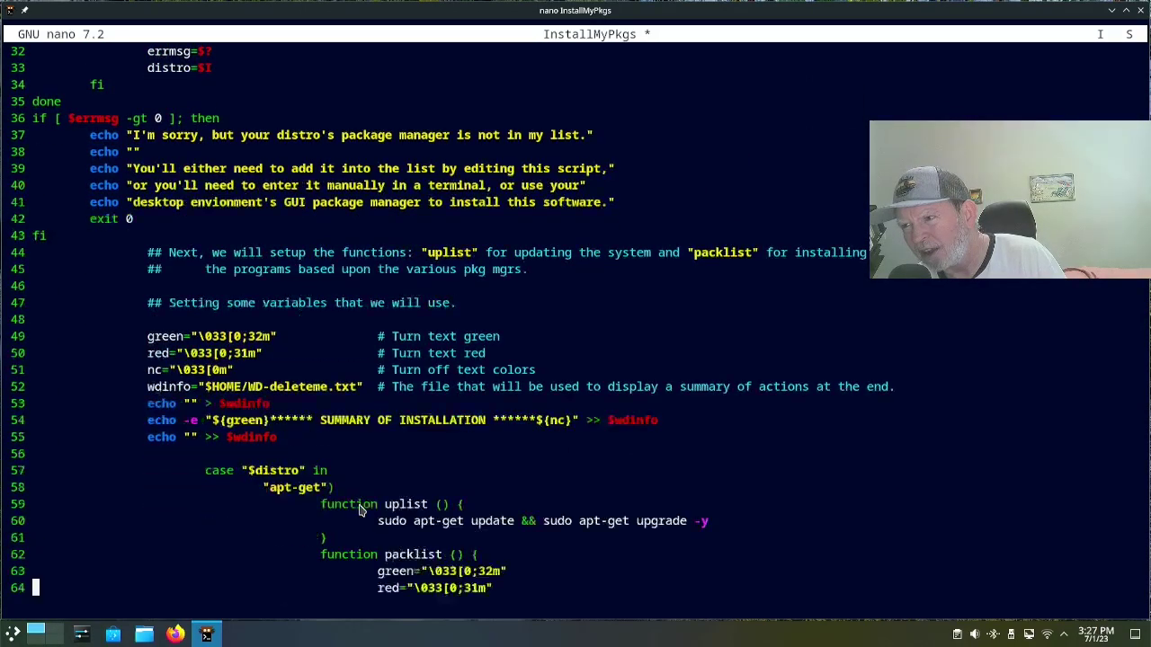
key(Down)
key(Down)
key(Down)
key(Down)
key(Down)
key(Down)
key(Down)
key(Down)
key(Down)
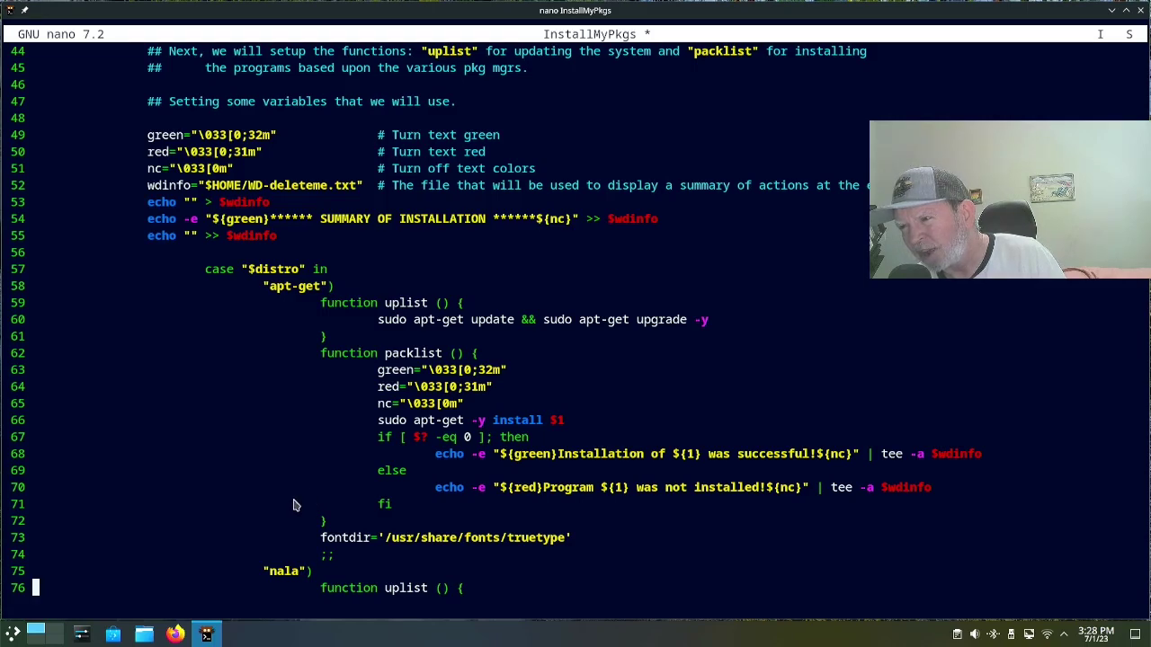
Step: Review the update and install functions in the nala, pacman, yay and yum cases
scroll(257, 525, down, 3)
scroll(257, 524, down, 1)
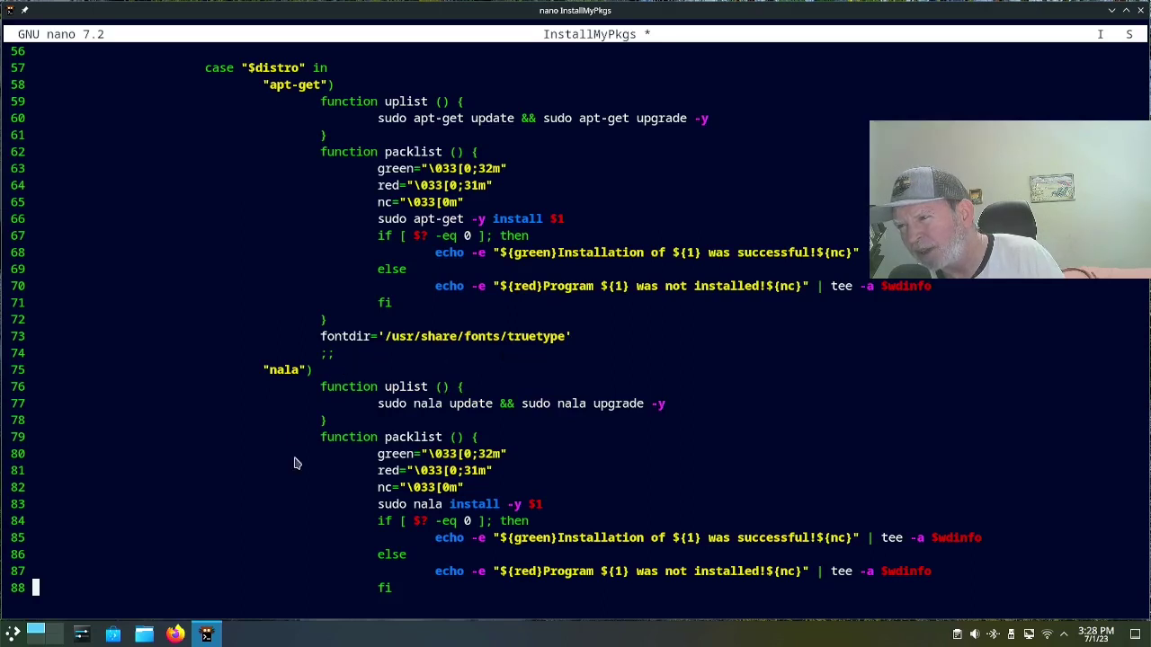
scroll(252, 479, down, 4)
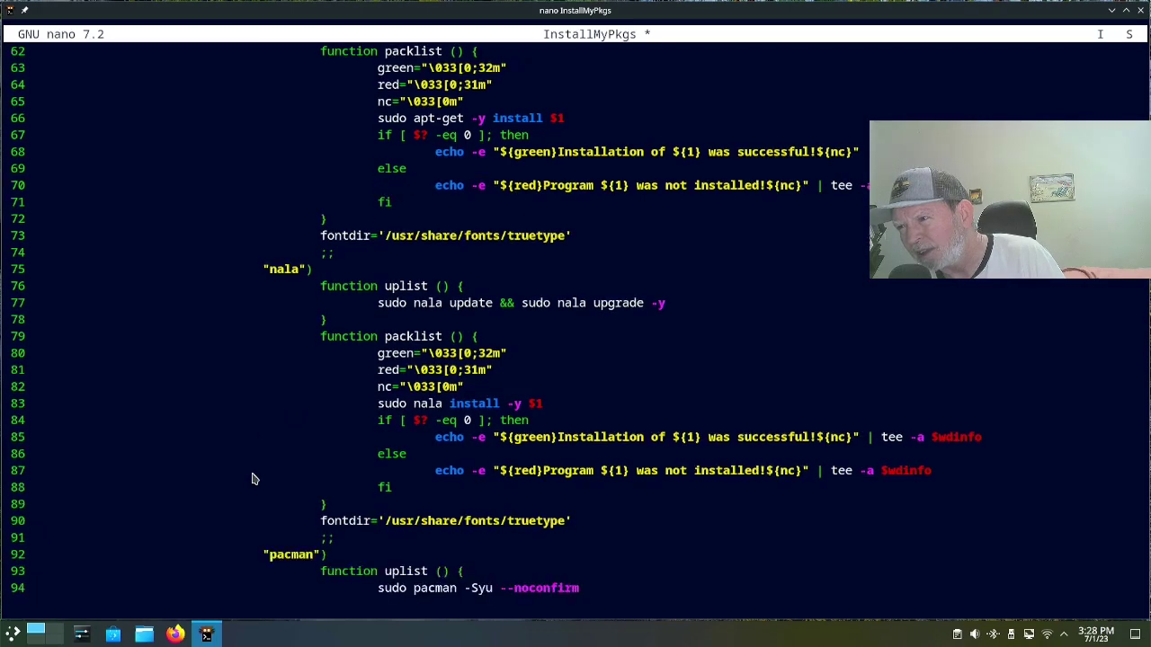
scroll(251, 479, down, 3)
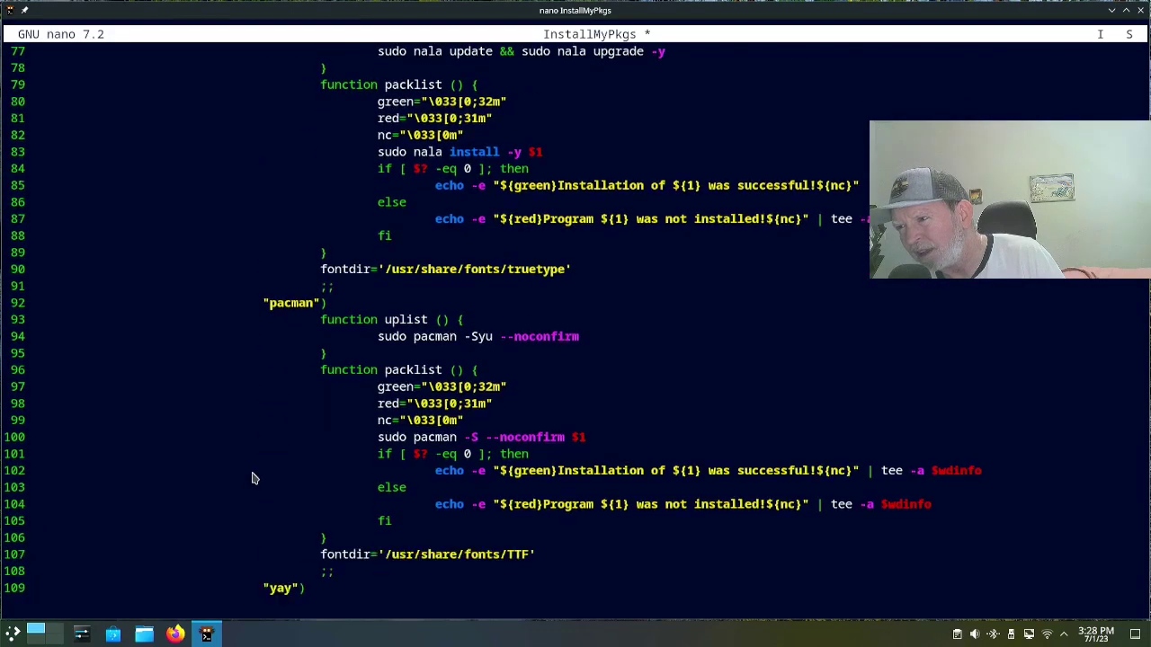
scroll(251, 479, down, 5)
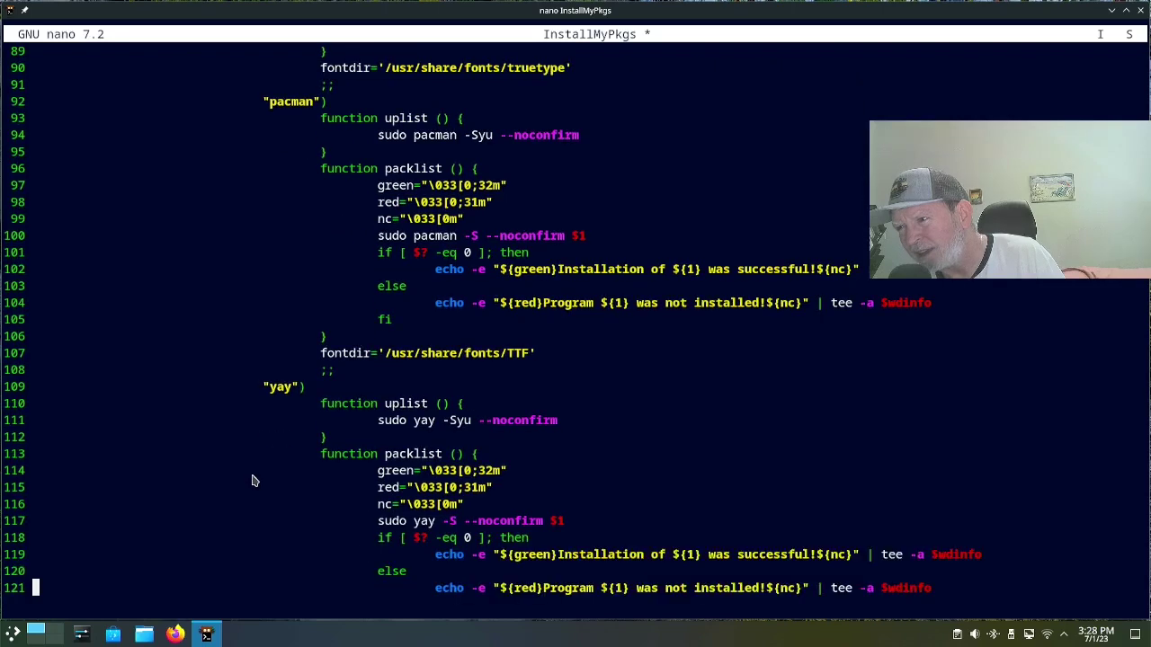
scroll(251, 483, down, 6)
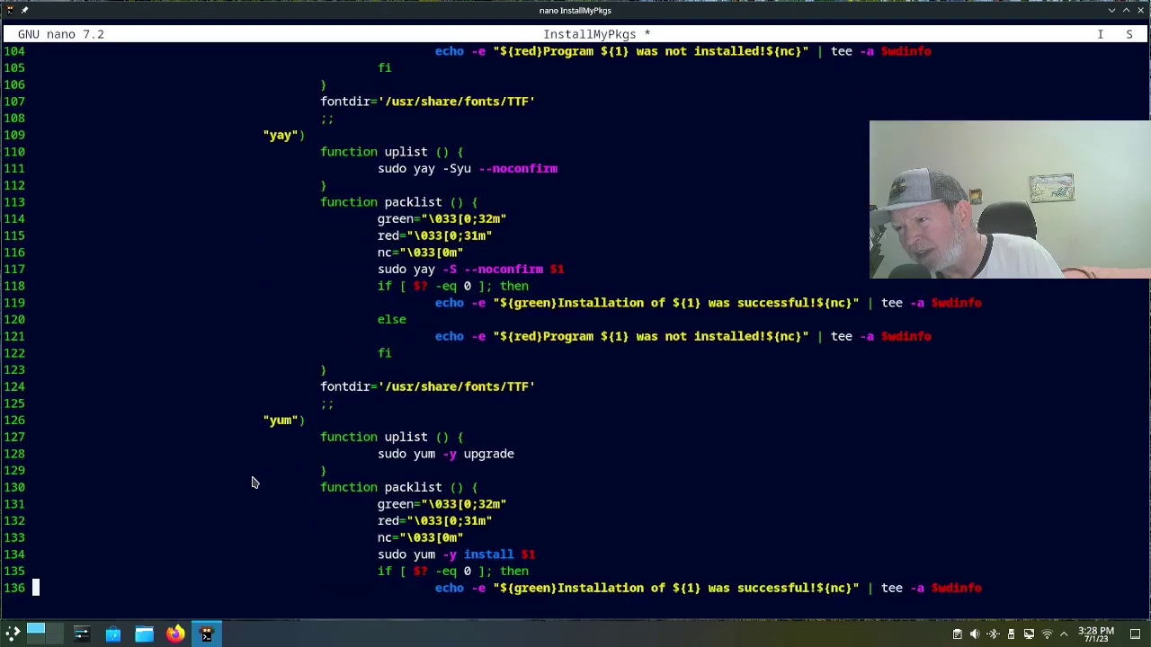
scroll(252, 483, down, 3)
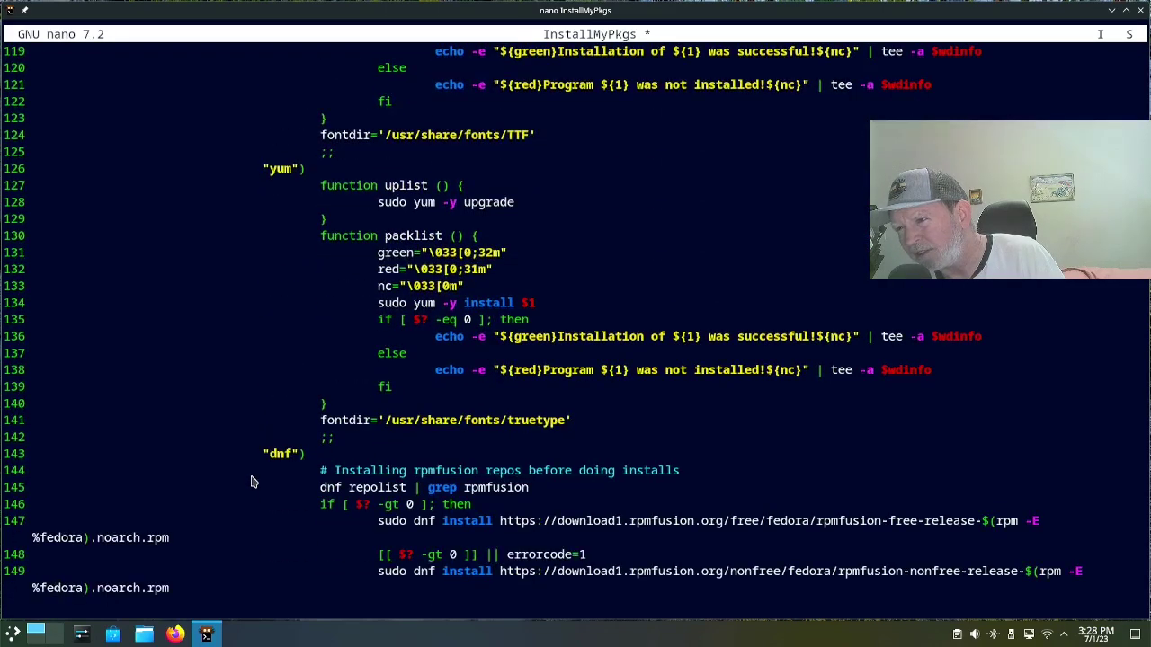
Step: Examine the dnf case, including its rpmfusion repository setup and its upgrade and install functions
scroll(251, 483, down, 1)
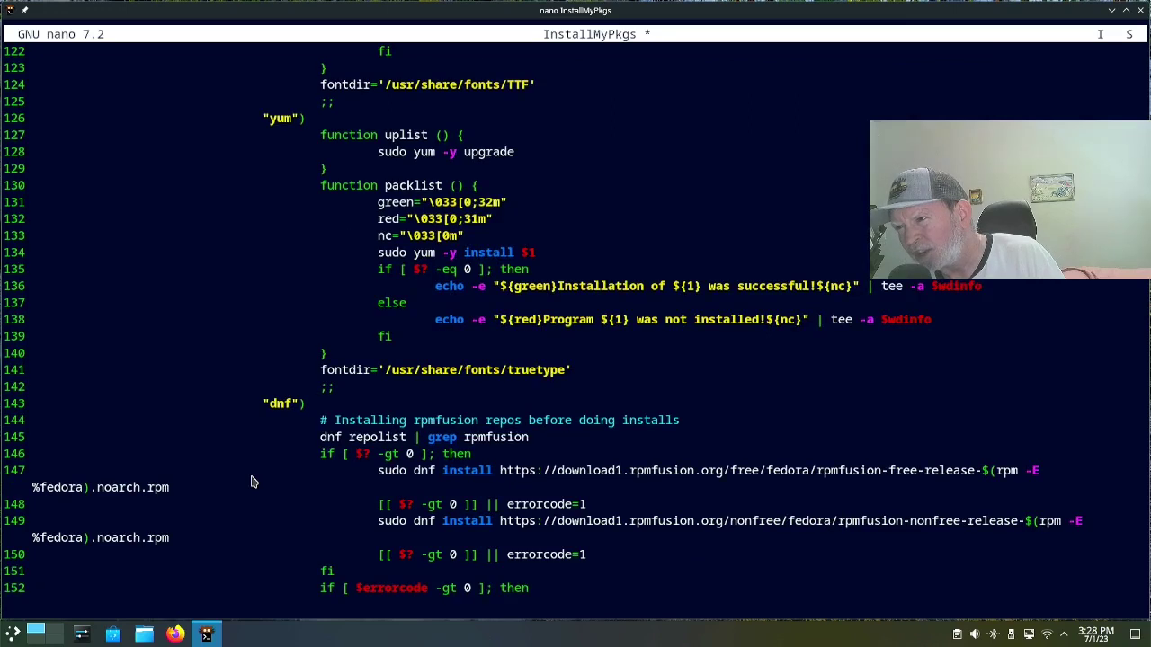
scroll(252, 483, down, 1)
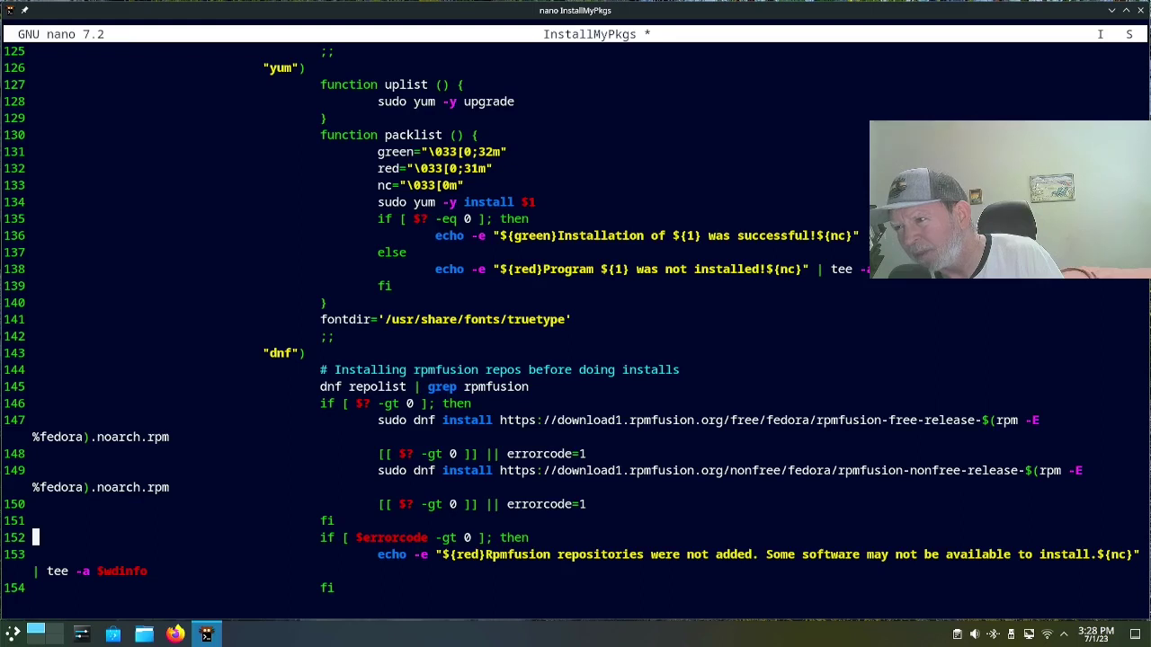
key(Down)
key(Down)
key(Down)
key(Down)
key(Down)
key(Down)
key(Down)
key(Down)
key(Down)
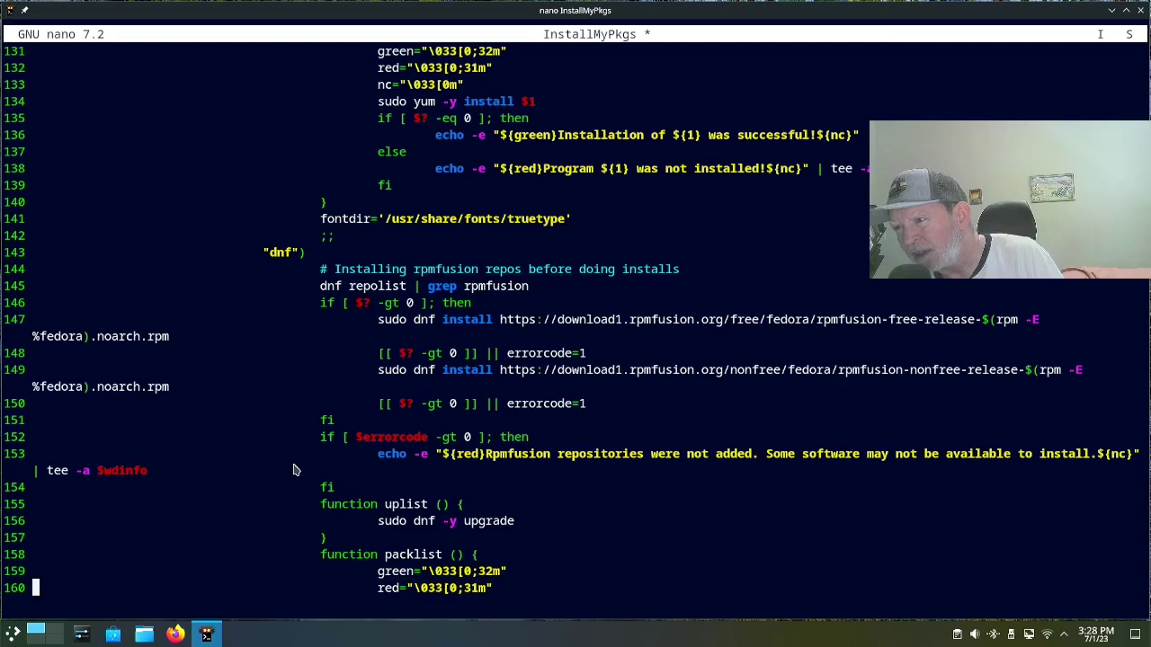
key(Down)
key(Down)
key(Down)
key(Down)
key(Down)
key(Down)
key(Down)
key(Down)
key(Down)
key(Down)
key(Down)
key(Down)
key(Down)
key(Down)
key(Down)
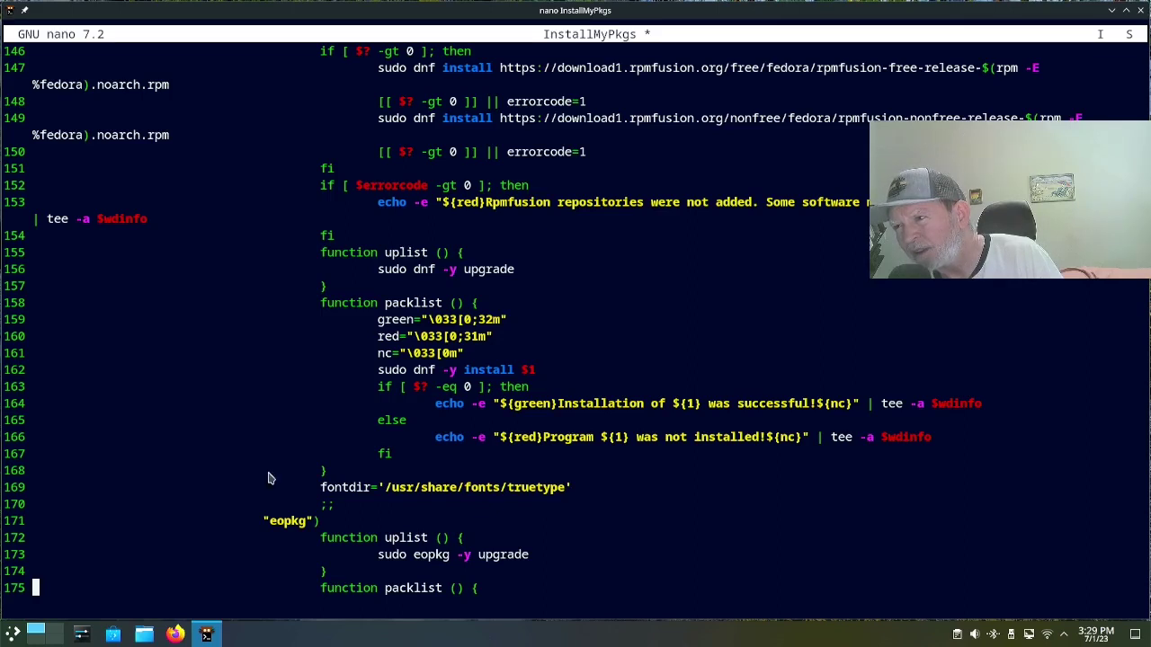
Step: Review the eopkg and zypper cases through to the end of the case block
scroll(267, 477, down, 1)
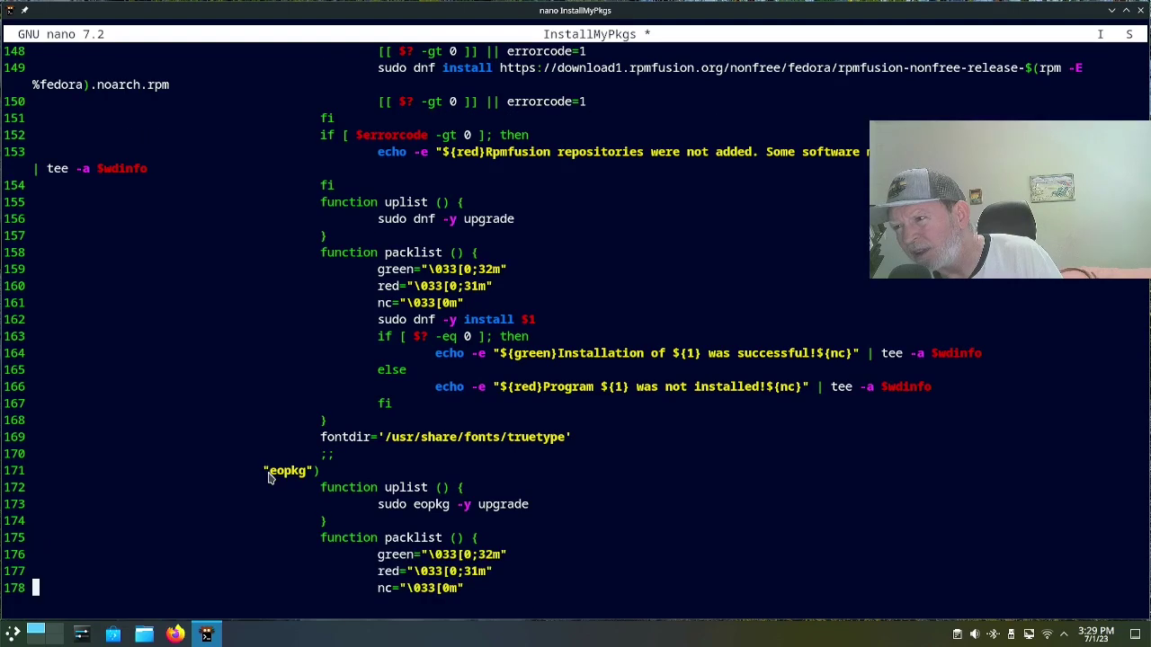
scroll(267, 478, down, 4)
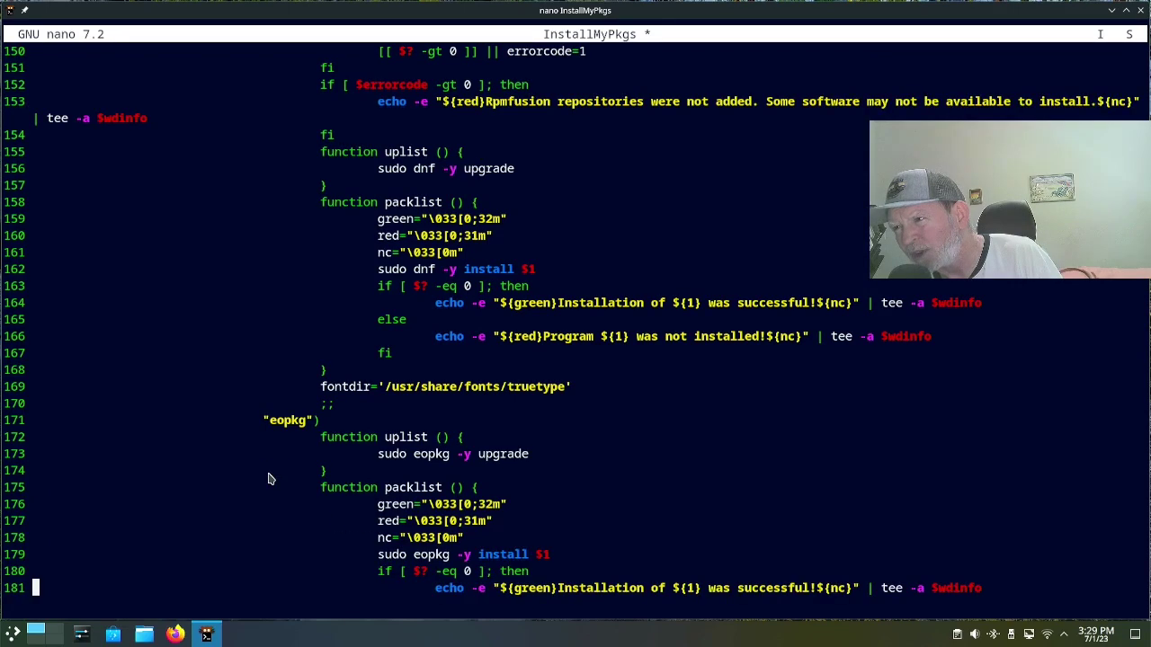
scroll(267, 477, down, 2)
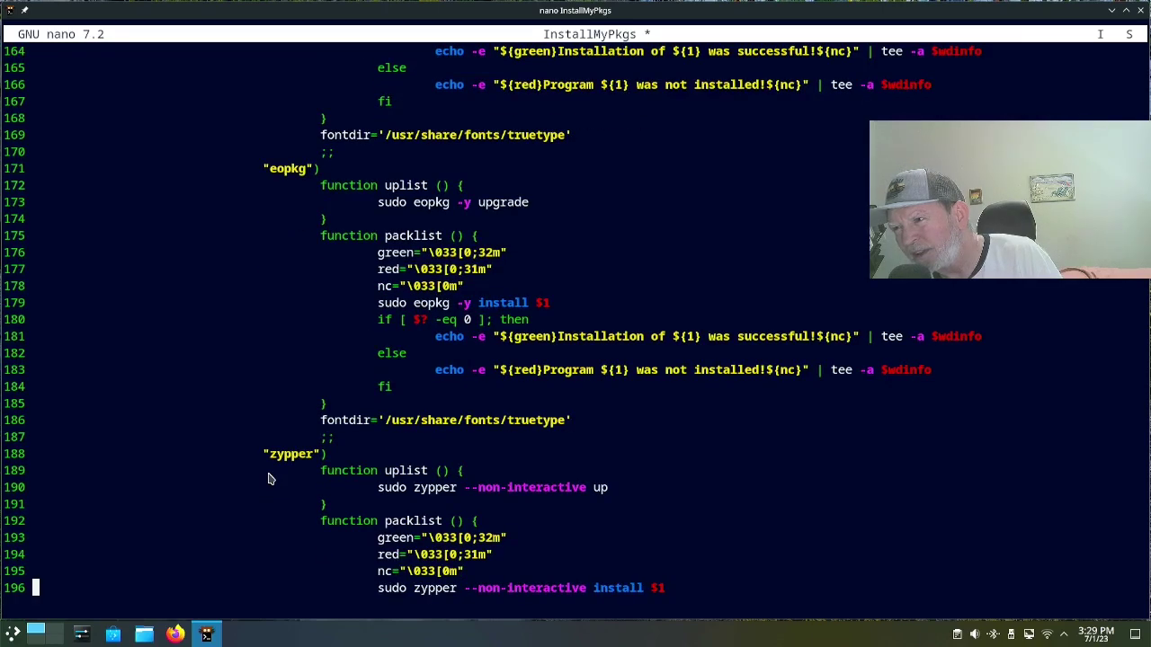
scroll(267, 478, down, 5)
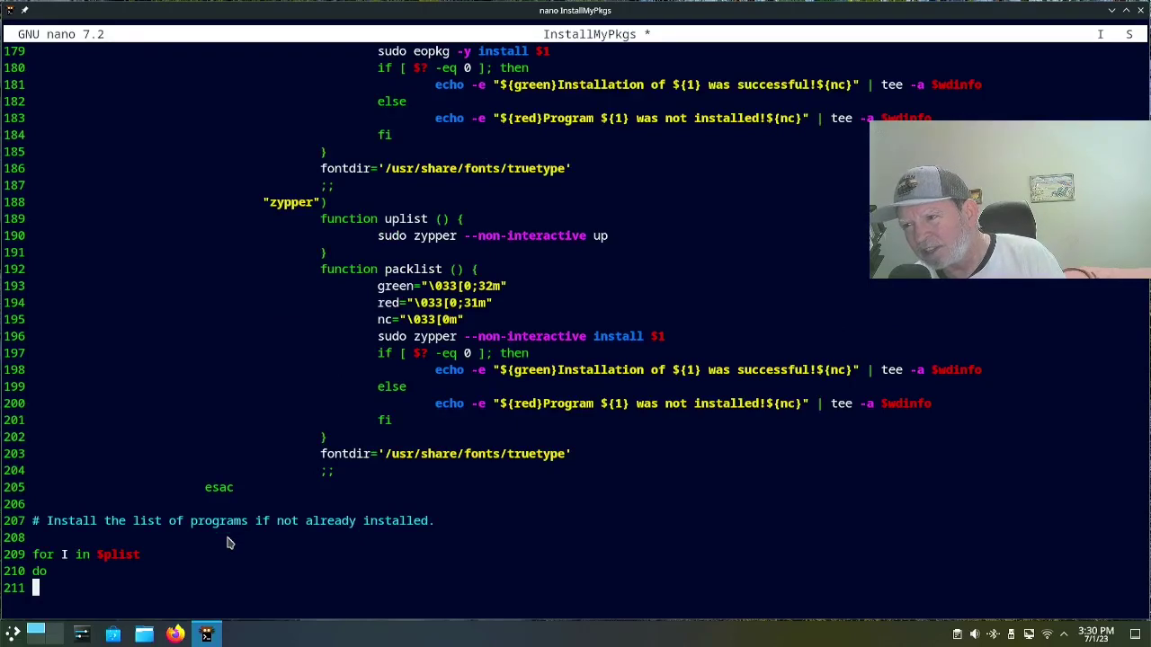
Step: Examine the plist loop that installs each program not already present
scroll(229, 542, down, 1)
scroll(228, 543, down, 4)
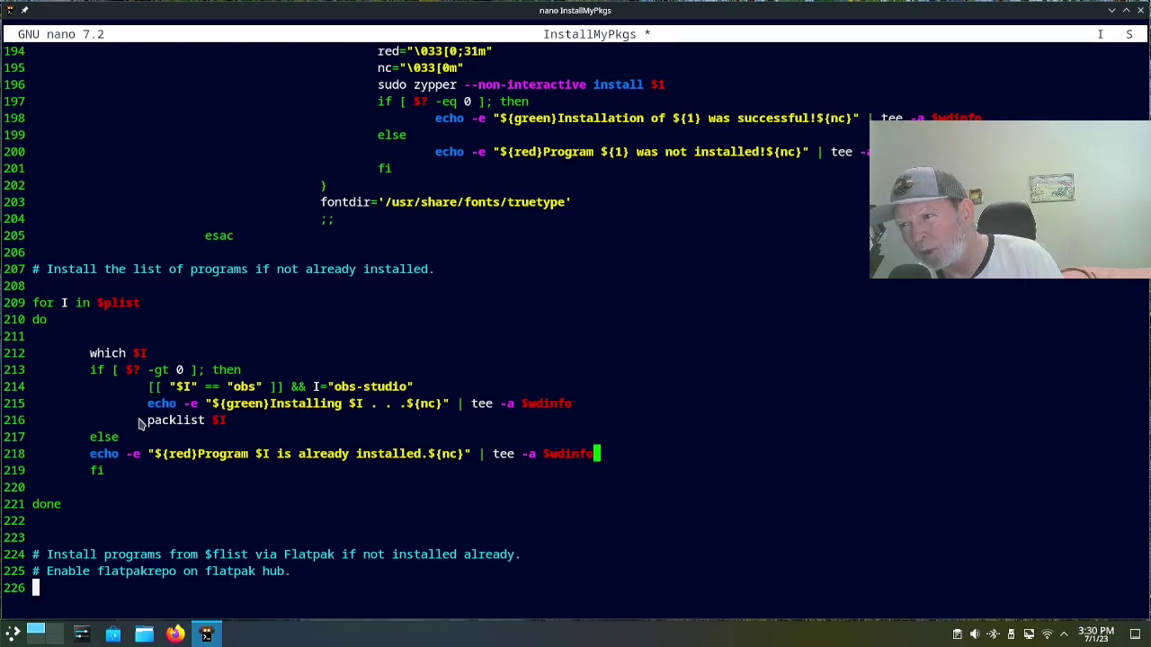
click(139, 422)
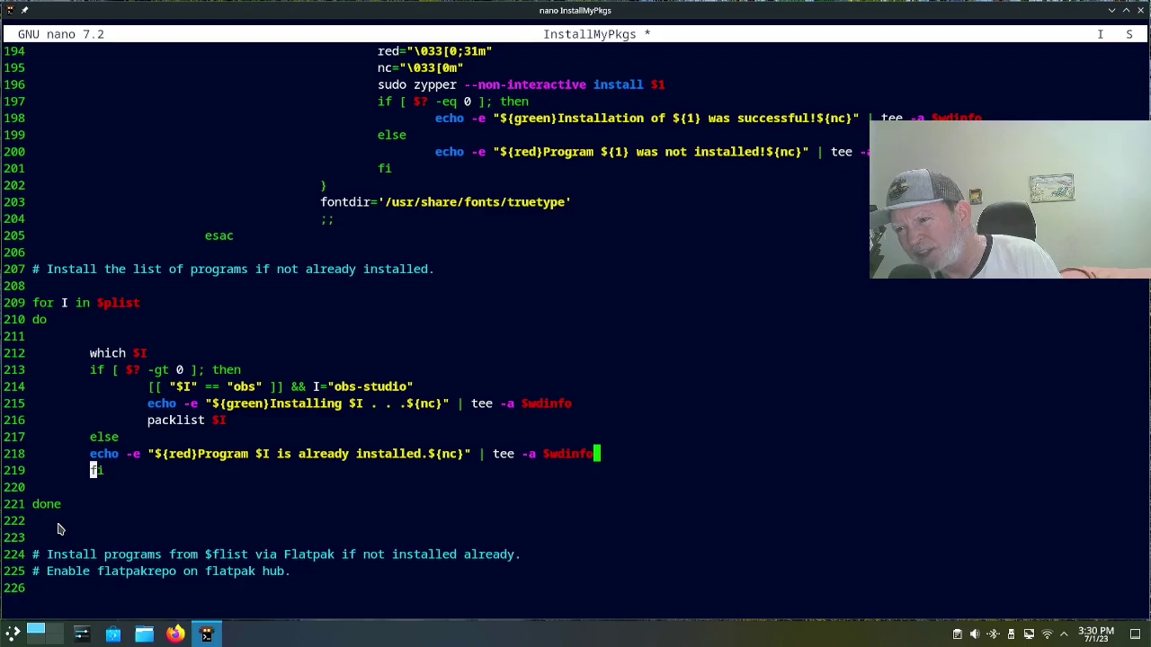
click(58, 525)
Step: Examine the Flathub repository setup and the flist loop that extracts each program's short name
scroll(58, 530, down, 5)
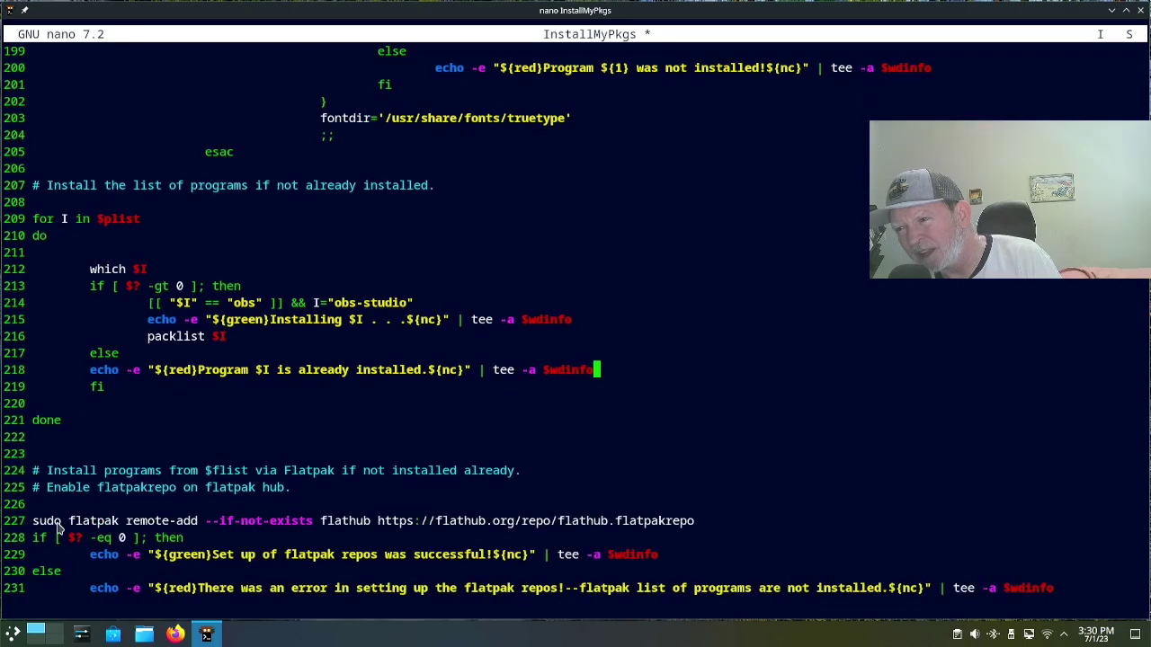
scroll(57, 531, down, 2)
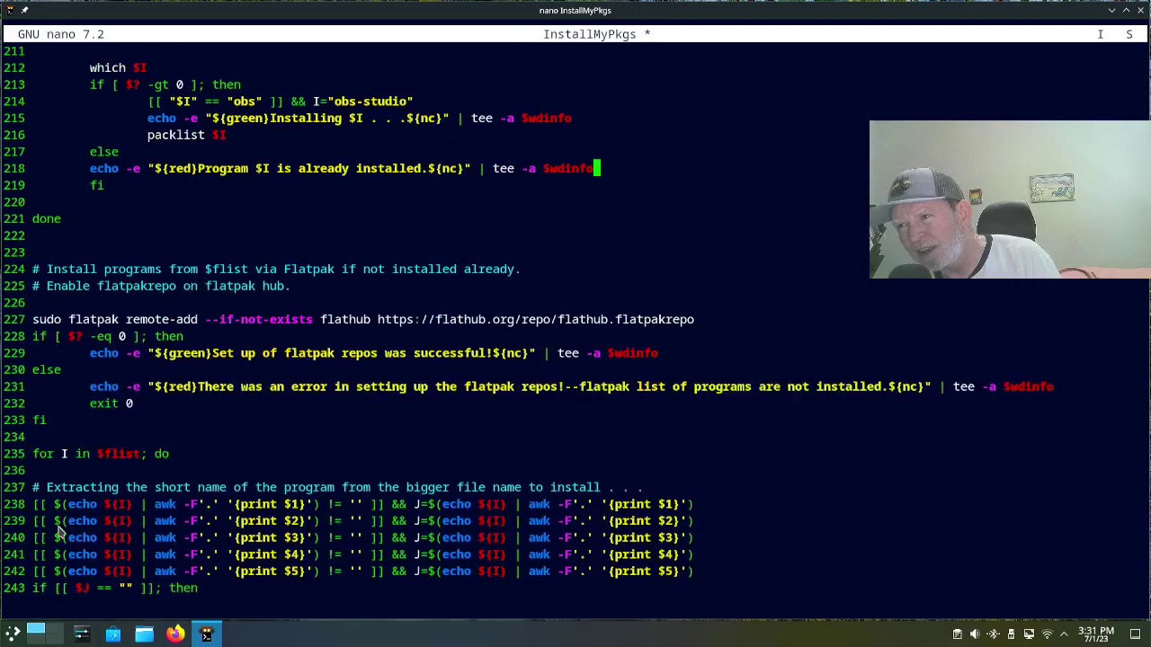
scroll(58, 530, down, 1)
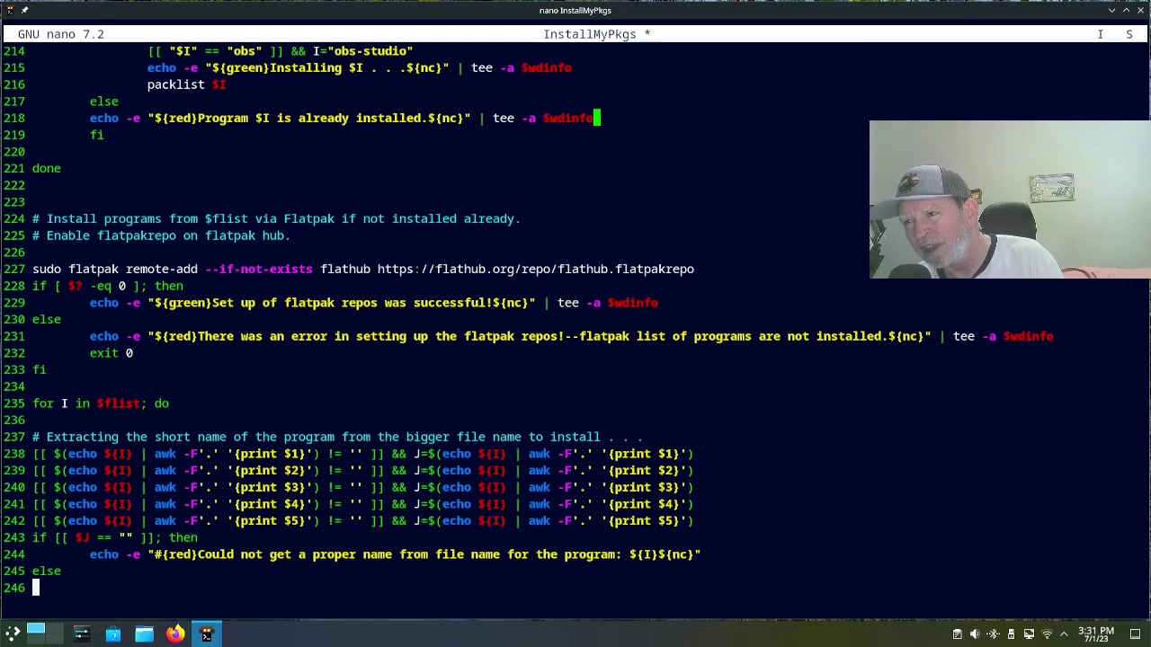
key(Down)
key(Down)
key(Down)
key(Down)
key(Down)
key(Down)
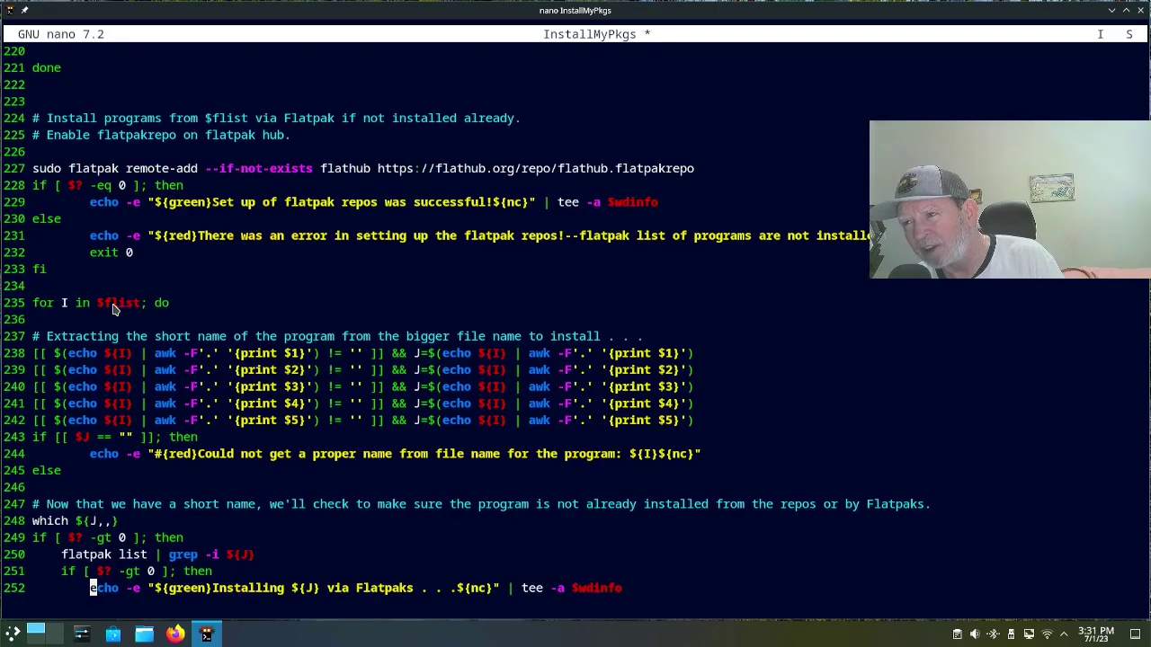
Step: Review the Flatpak install checks and the closing lines that display and remove the wdinfo summary file
key(Down)
key(Down)
key(Down)
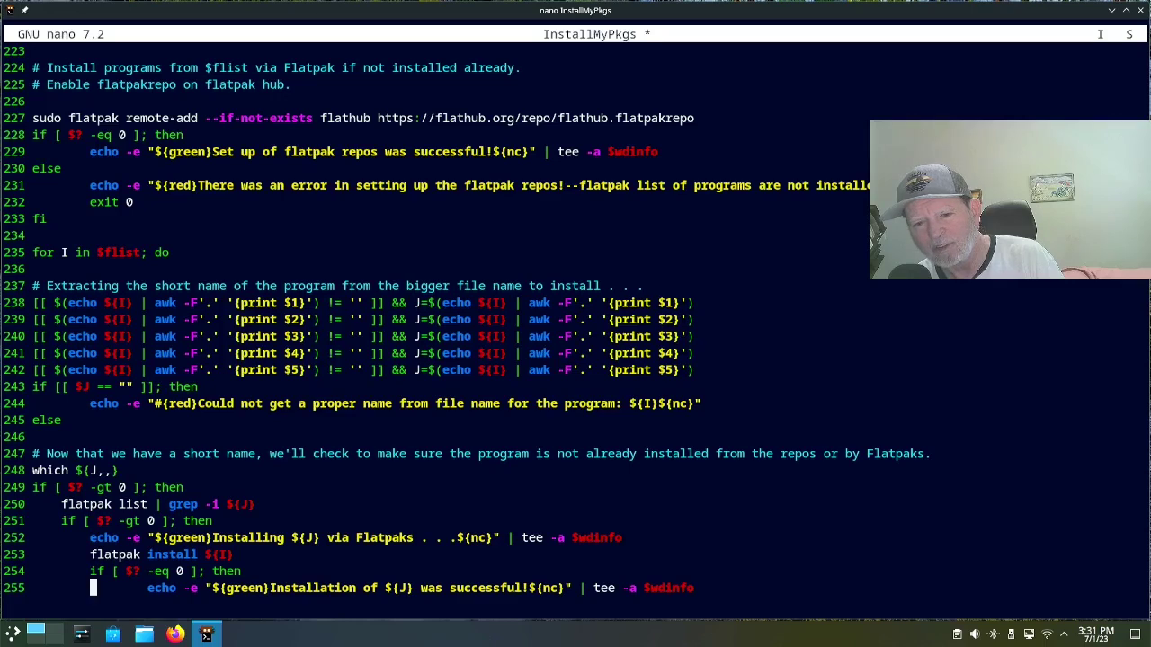
key(Down)
key(Down)
key(Down)
key(Down)
key(Down)
key(Down)
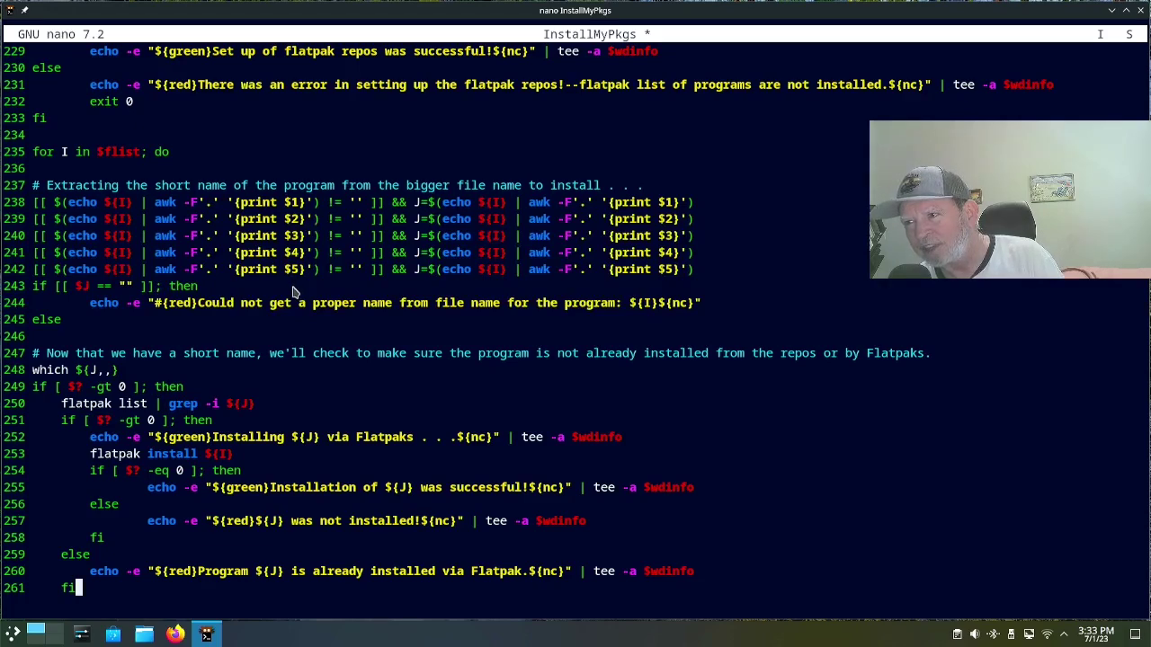
text(else     echo -e "${red}Program ${J} is already installed.${nc}" | tee -a $wdinfo fi)
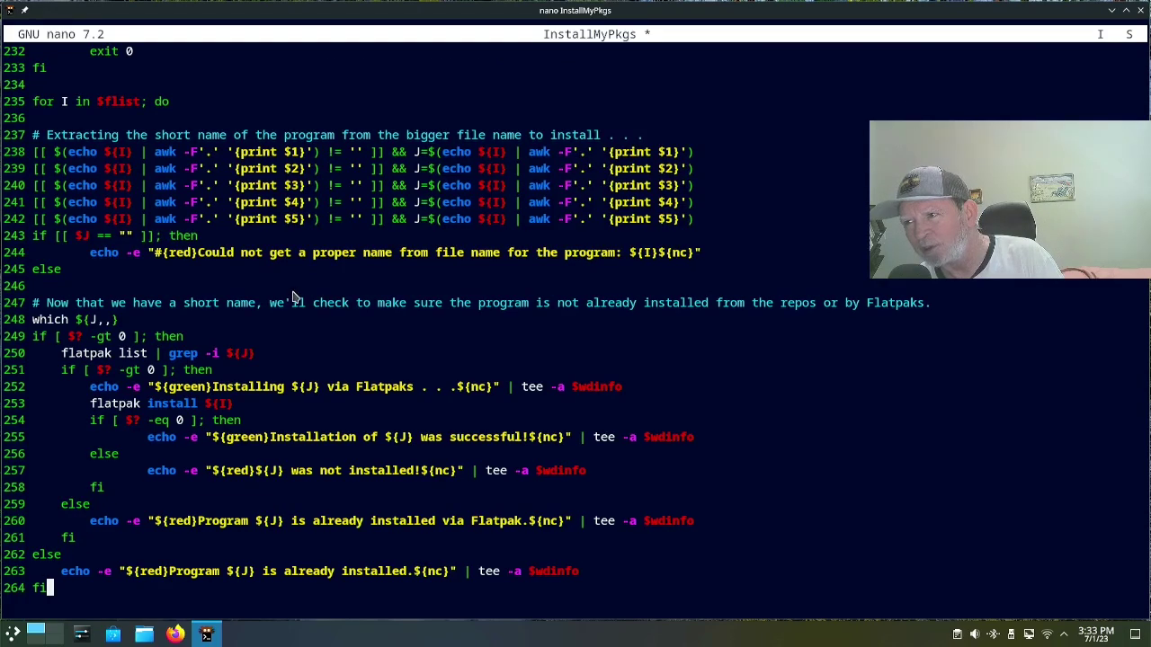
text(fi)
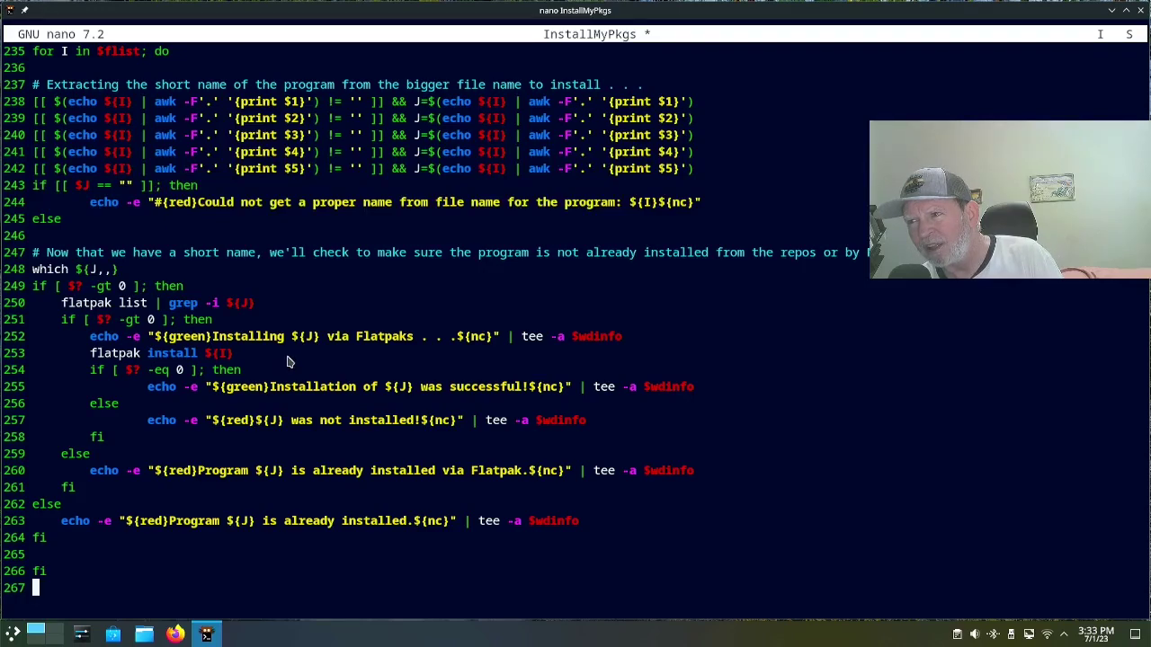
text(done  clear cat $wdinfo sleep 5 rm $wdinfo exit)
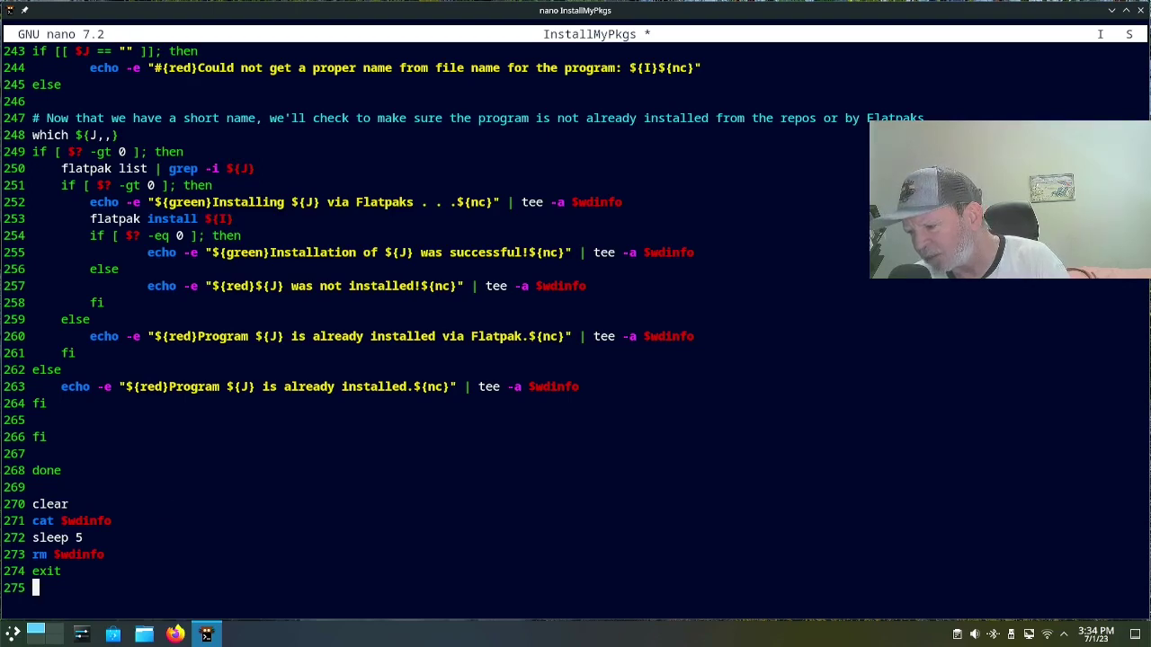
Step: Save the InstallMyPkgs script and exit nano
key(ctrl+s)
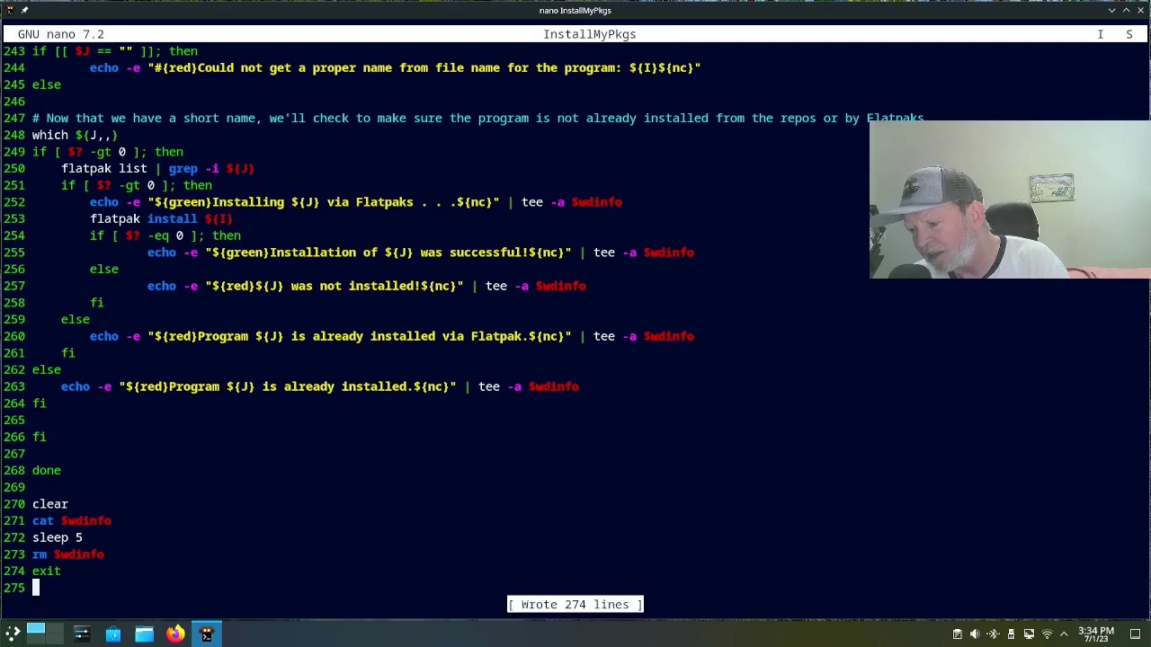
key(ctrl+x)
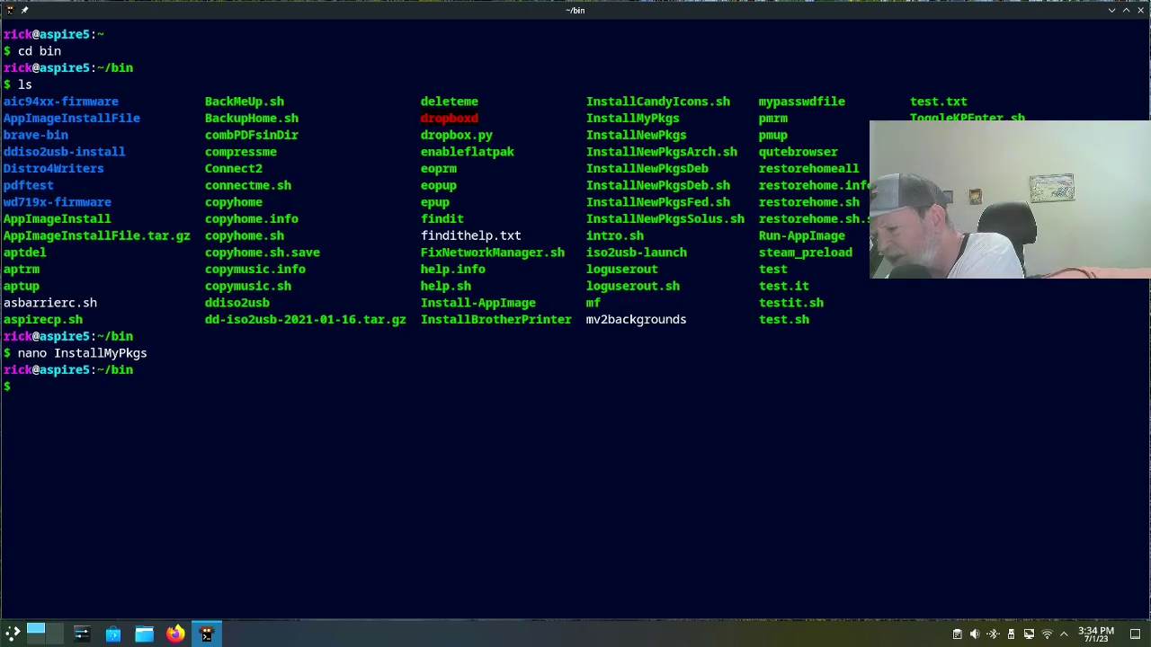
Step: Run the InstallMyPkgs script from the bin folder and enter the sudo password
text(Instal)
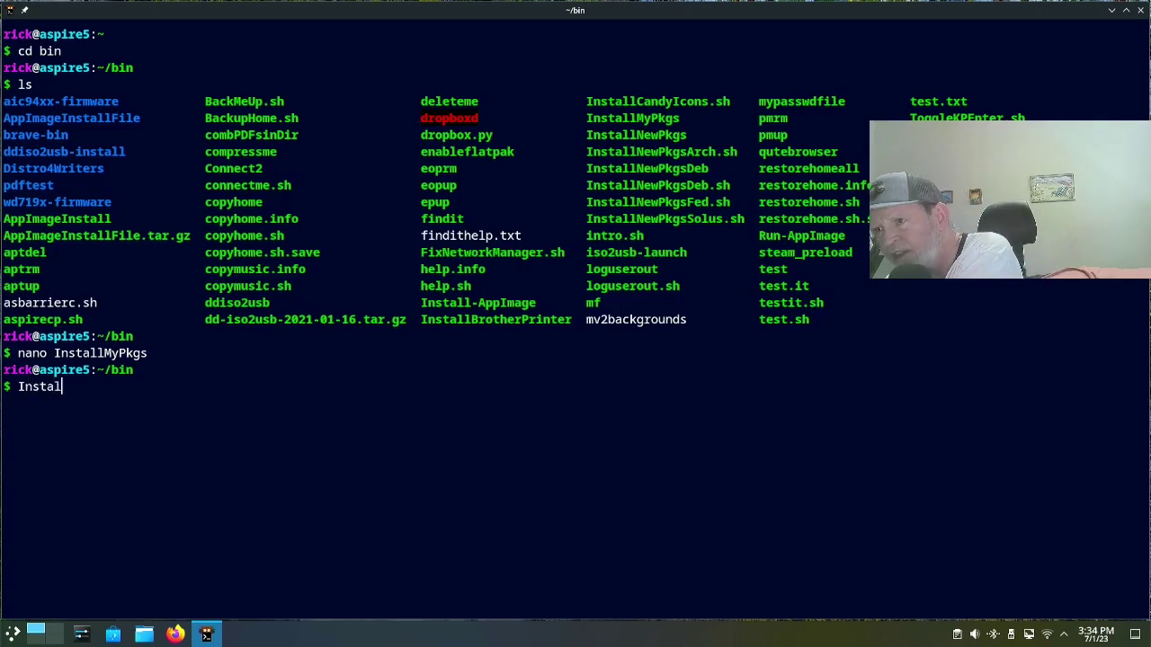
text(lMyP)
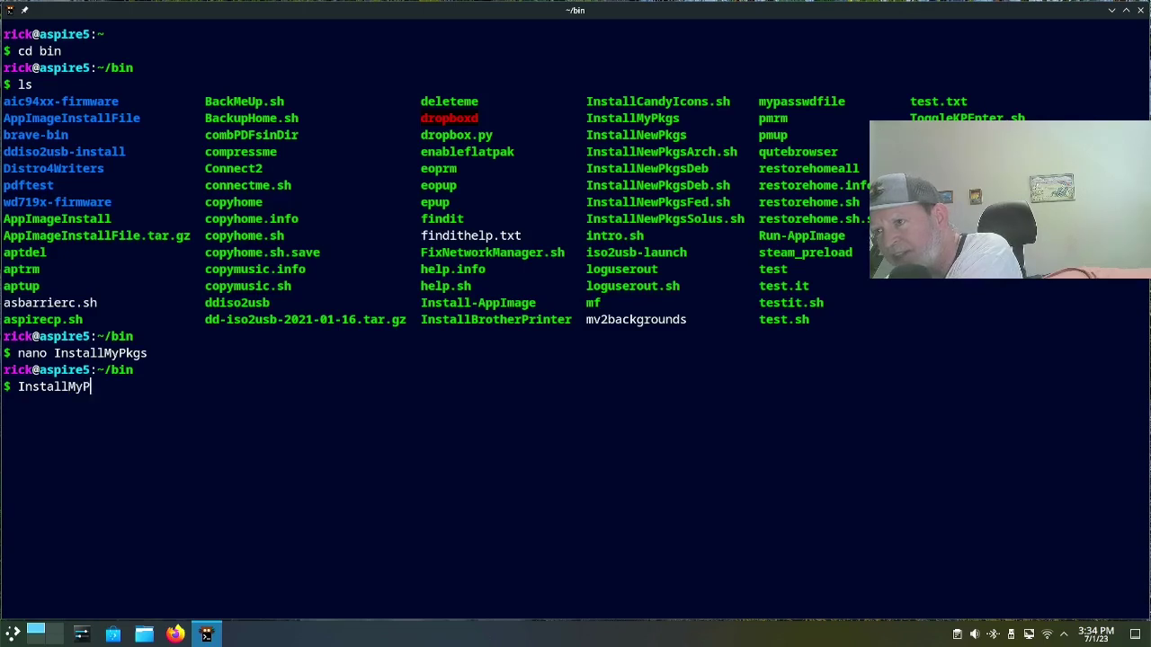
text(kgs)
key(Return)
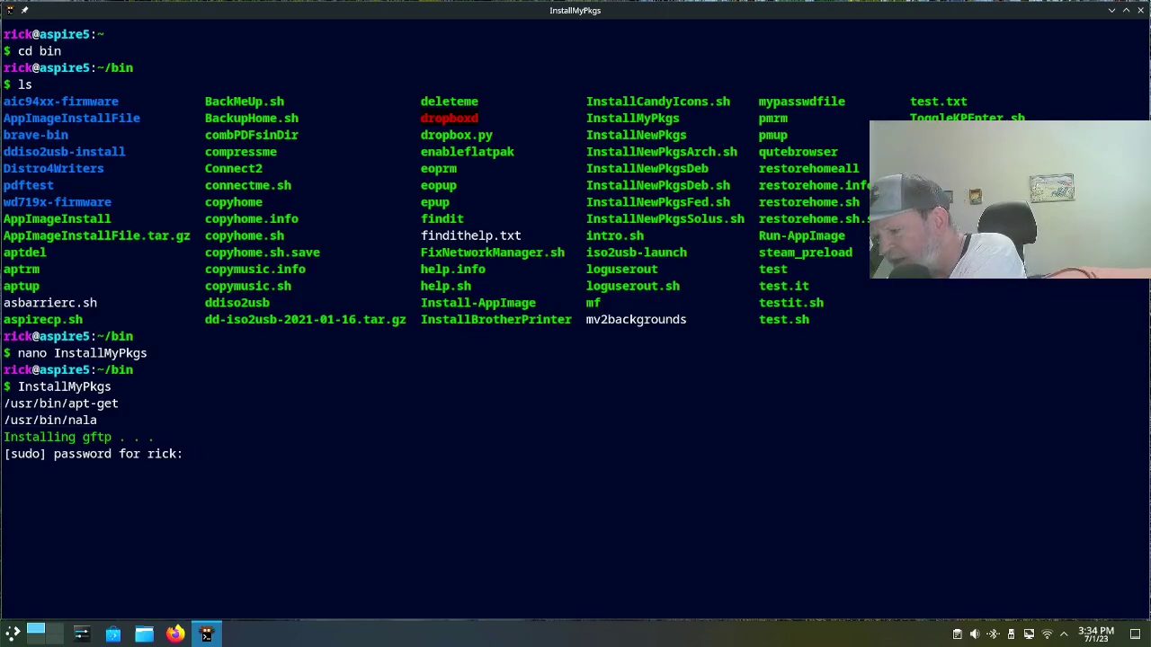
key(Return)
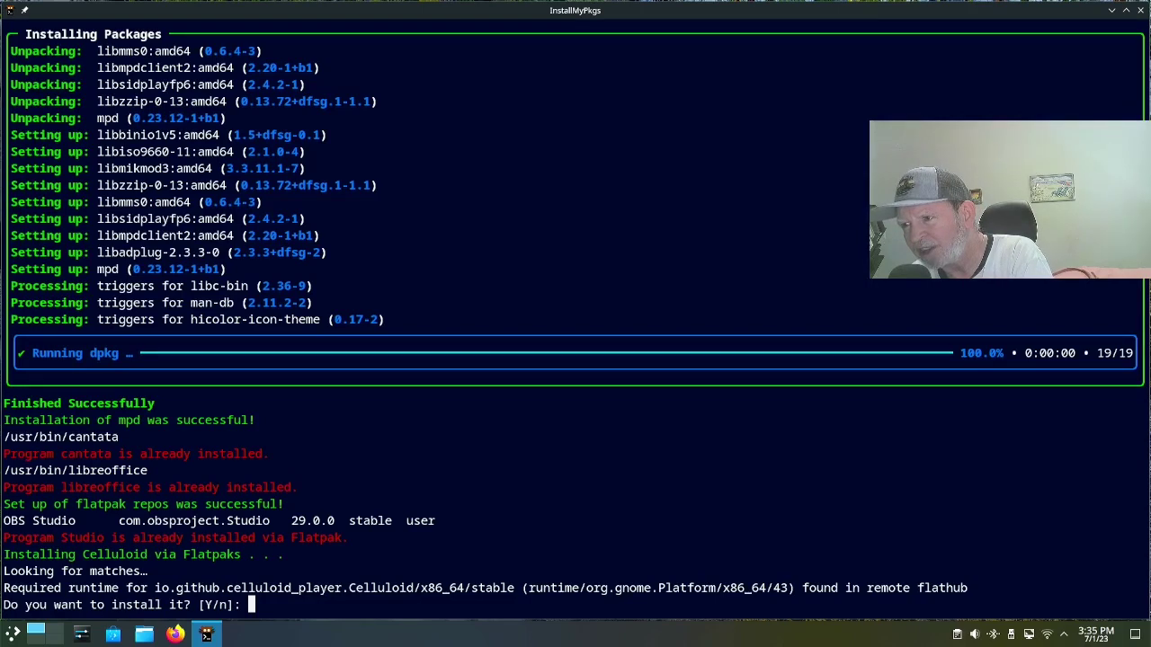
Step: Accept the Celluloid Flatpak and its GNOME runtime, decline librewolf-community, and close the terminal once the script is done
key(Return)
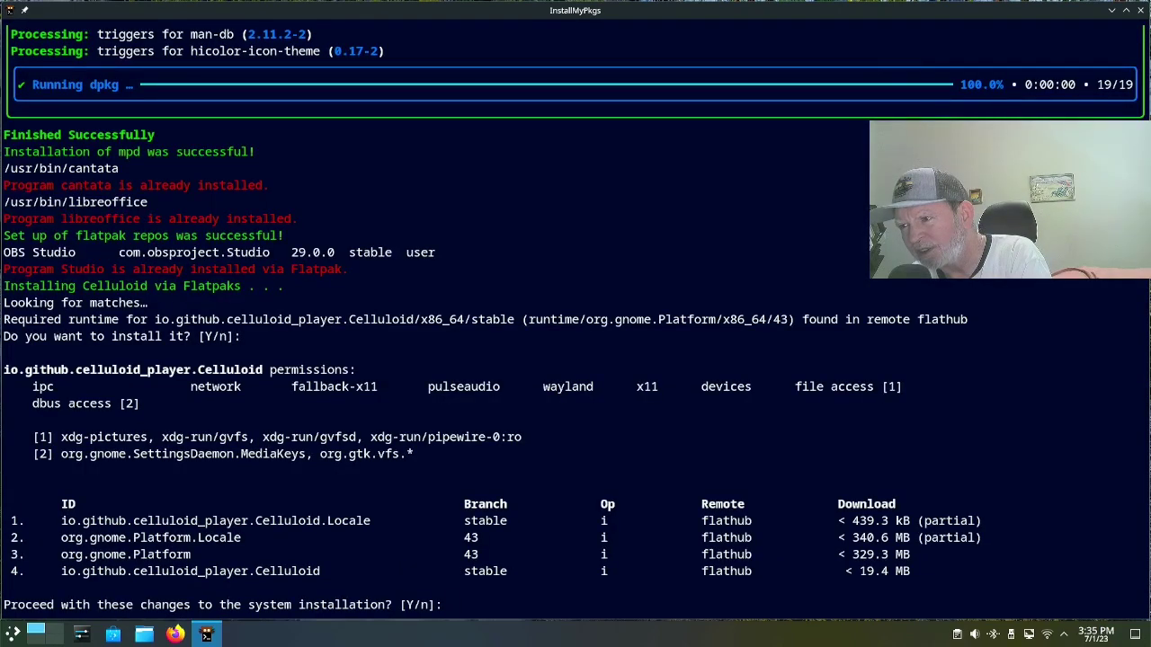
key(Return)
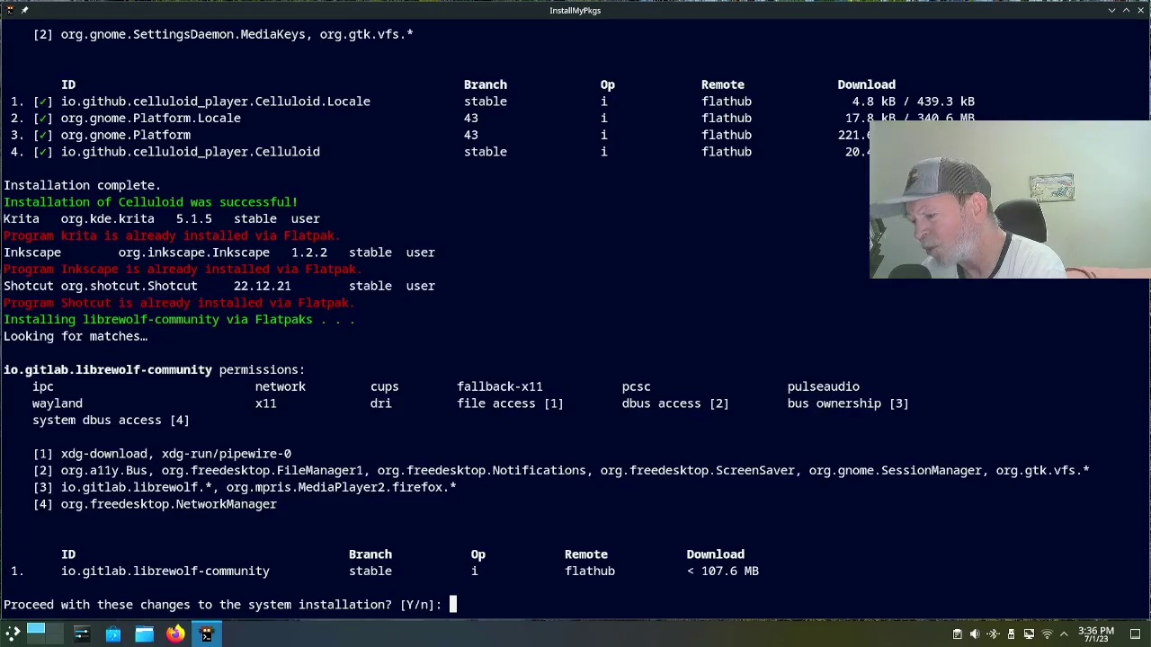
text(n)
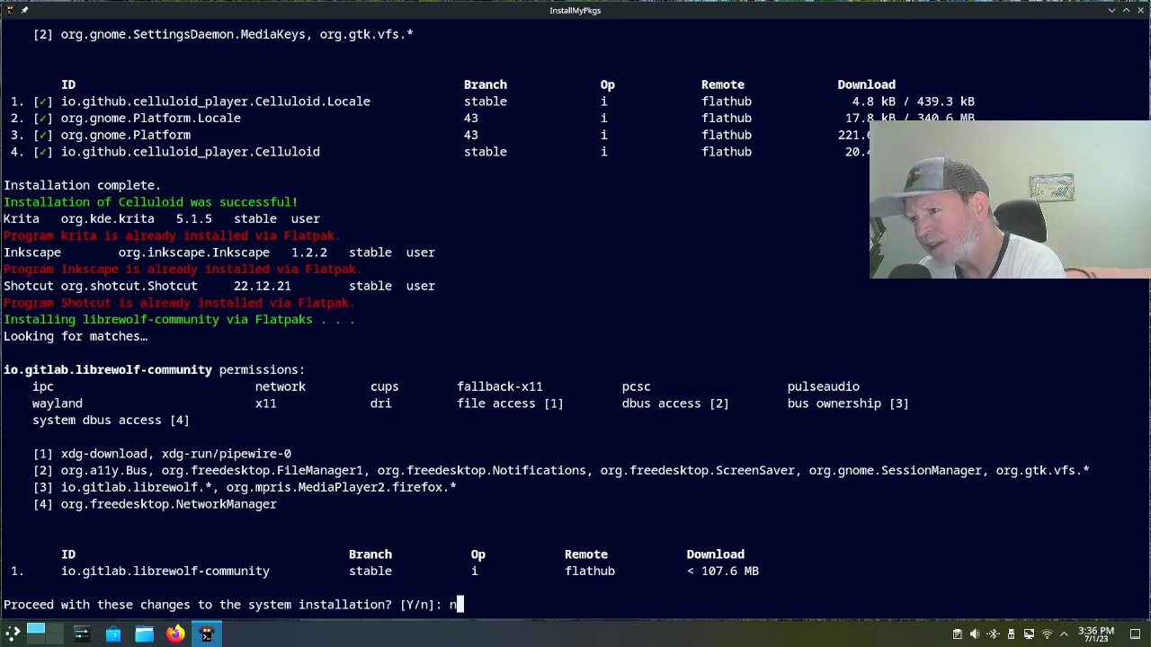
key(Return)
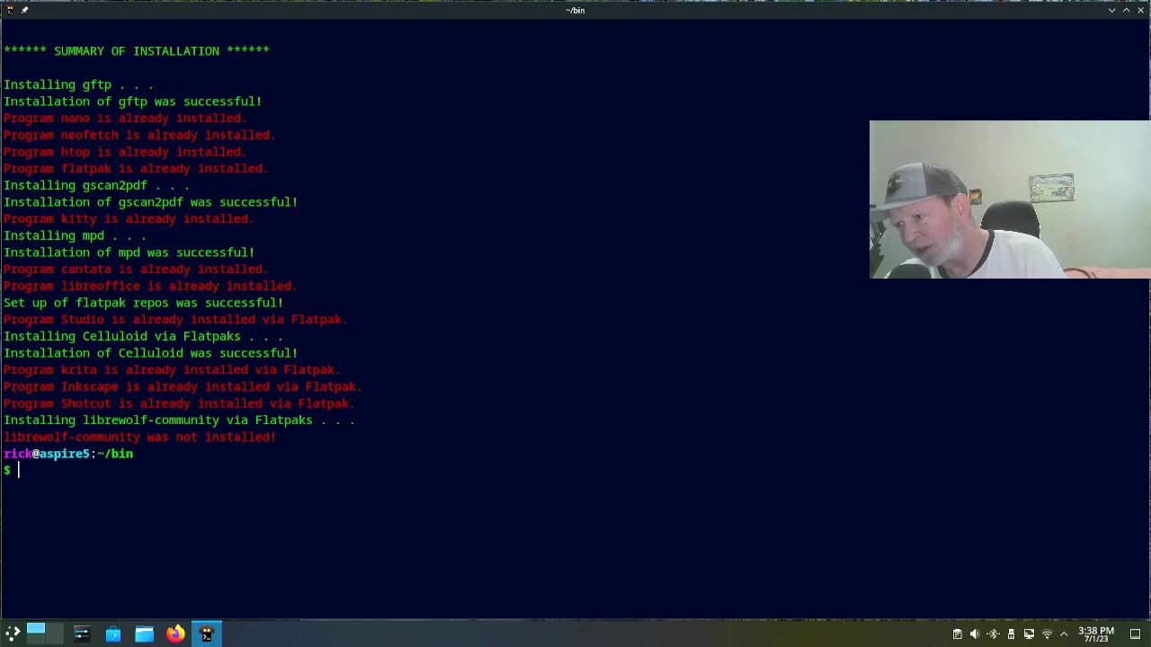
key(ctrl+d)
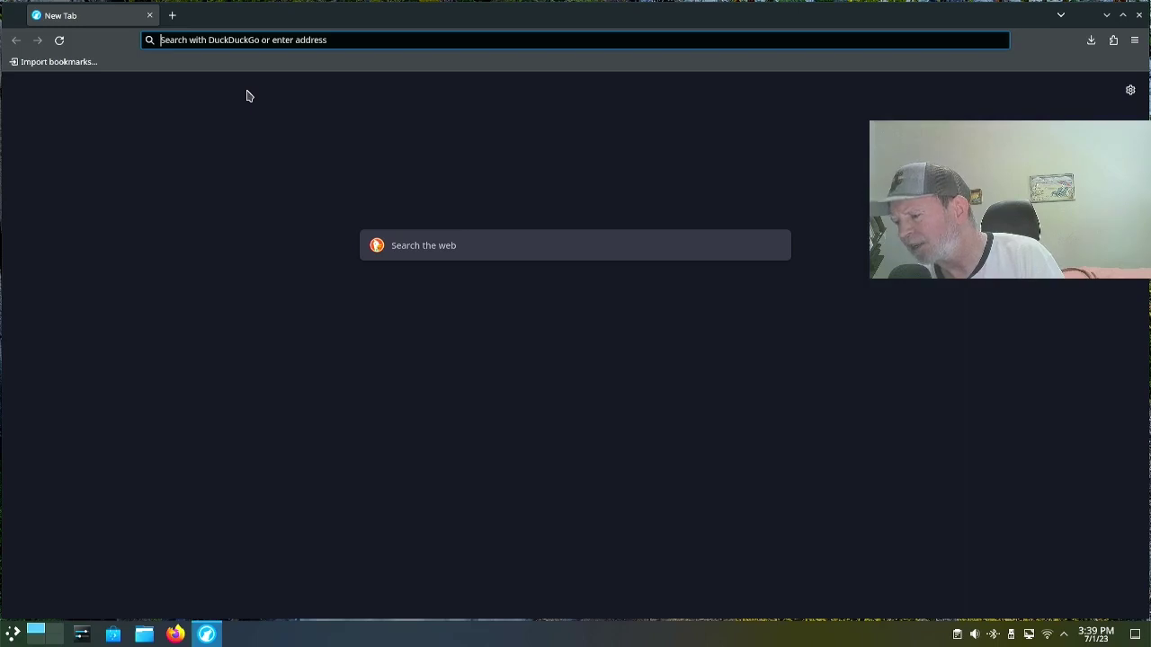
Step: Go to youtube.com in LibreWolf
text(you)
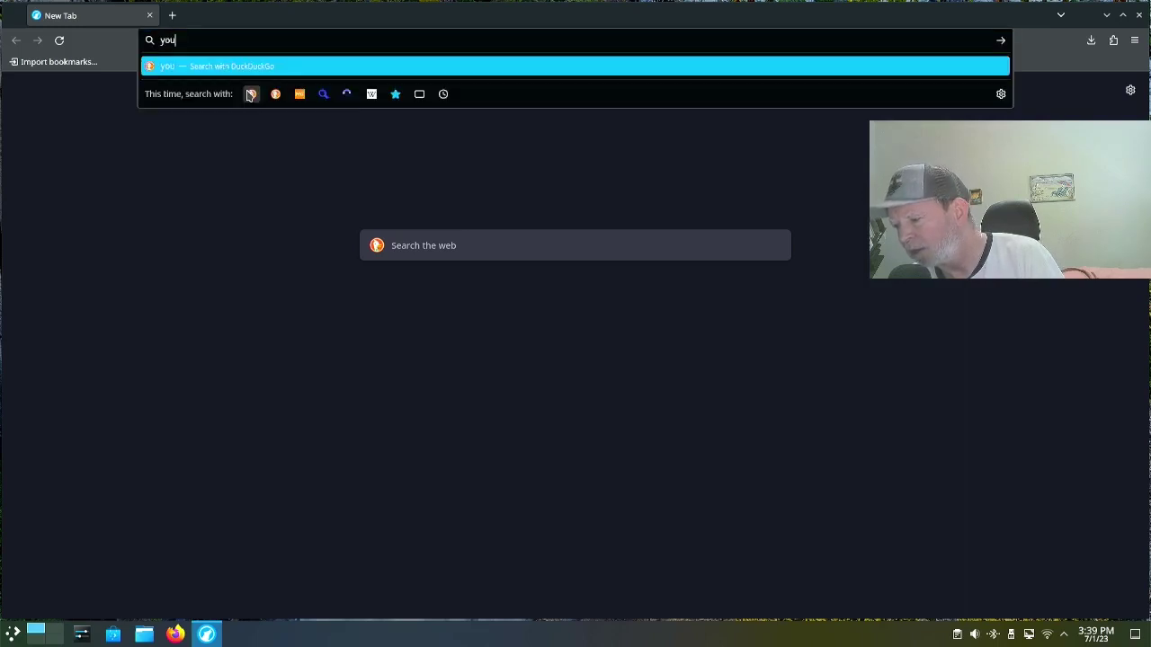
text(tube)
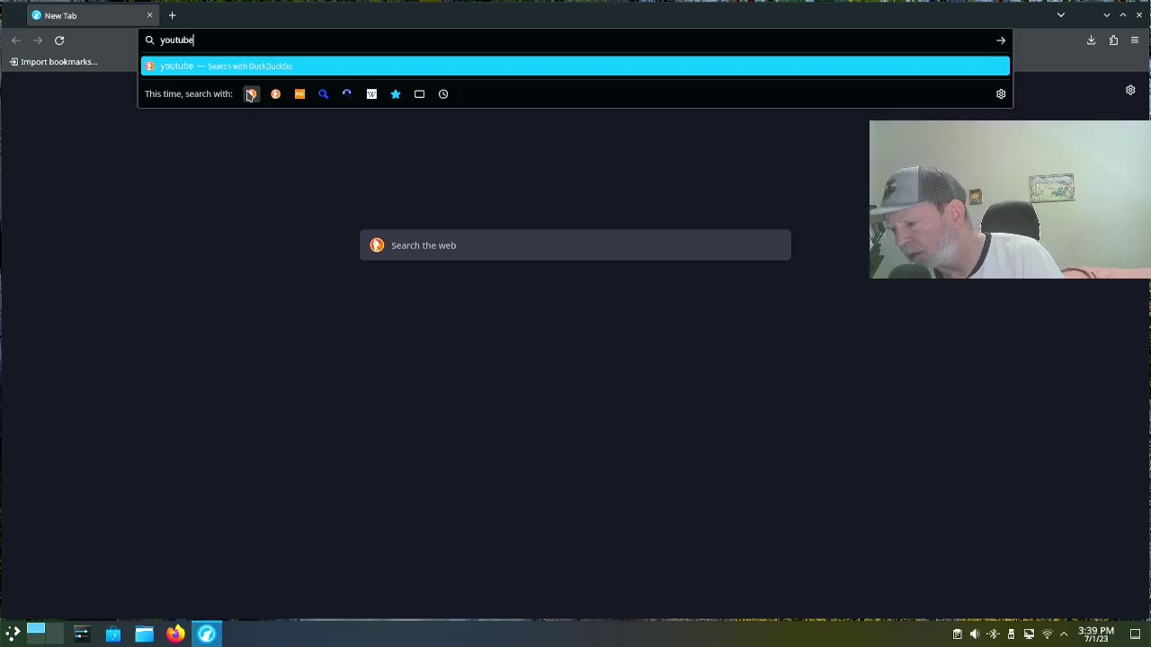
text(.)
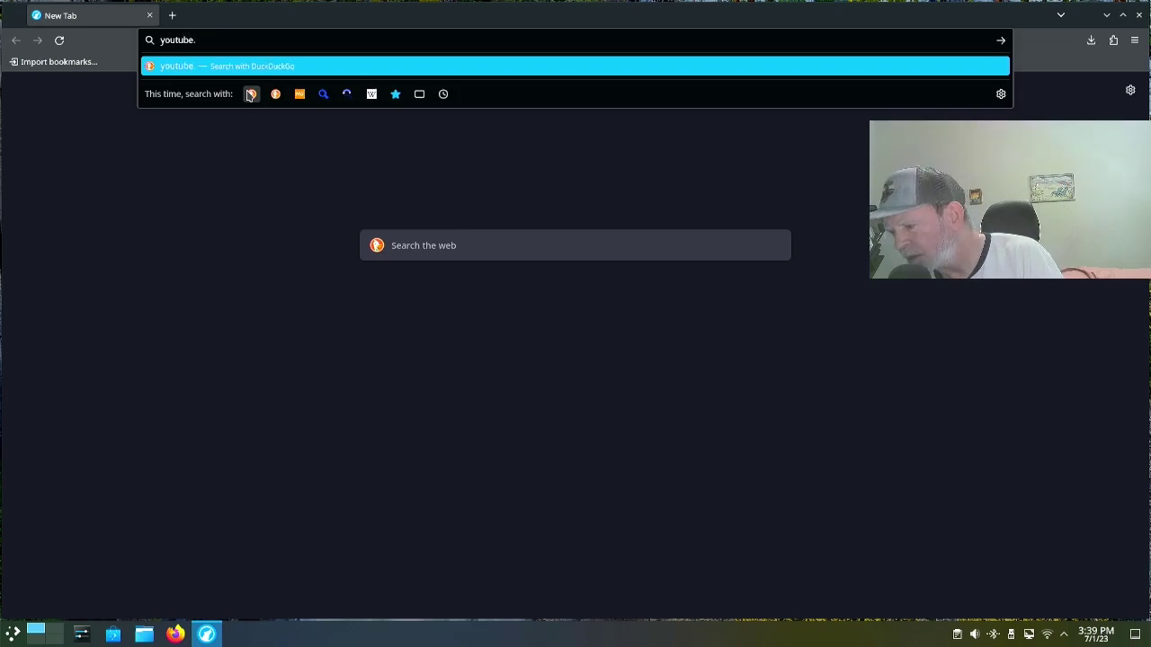
text(com)
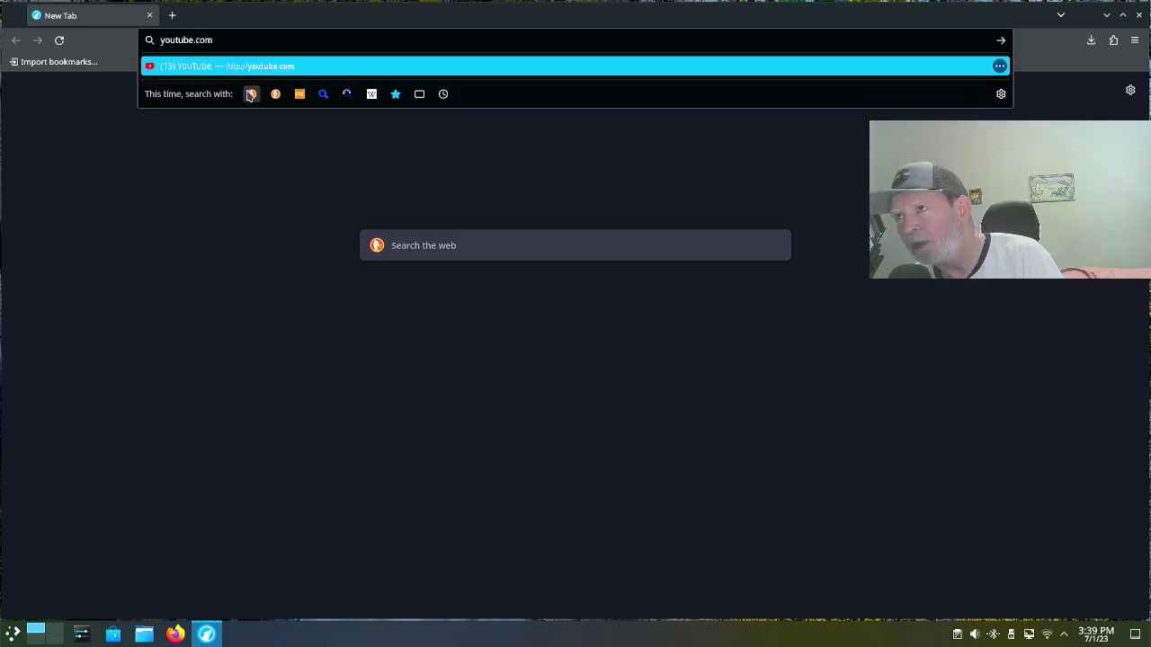
key(Return)
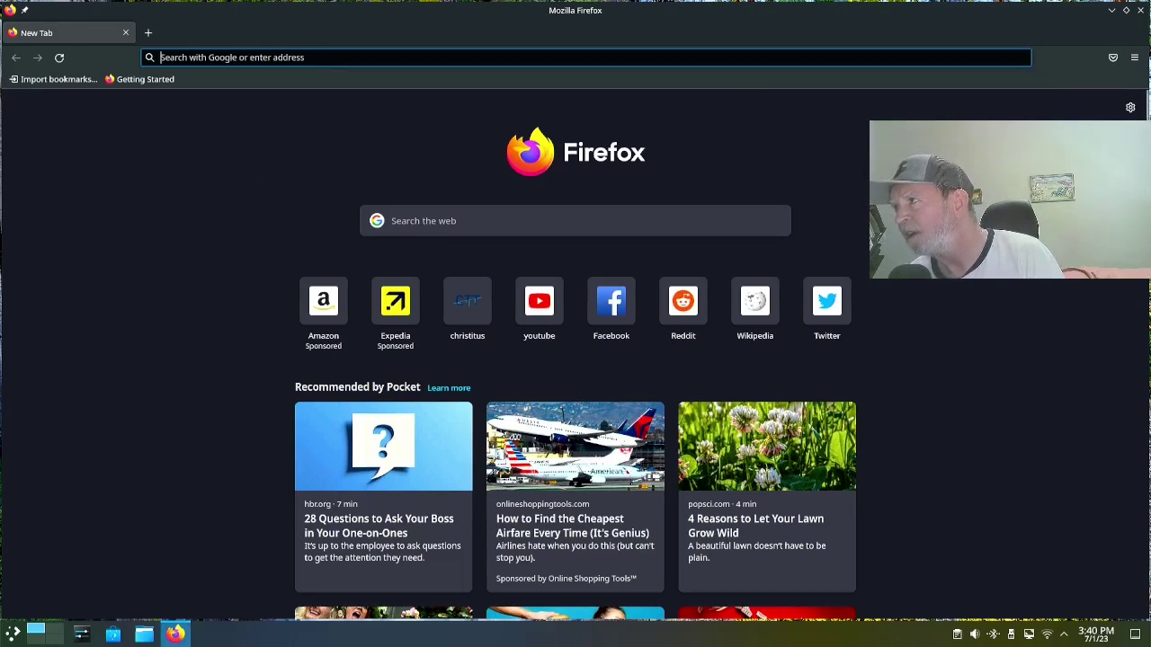
Step: Check the version in Firefox's About window, and close both Firefox windows
click(1134, 59)
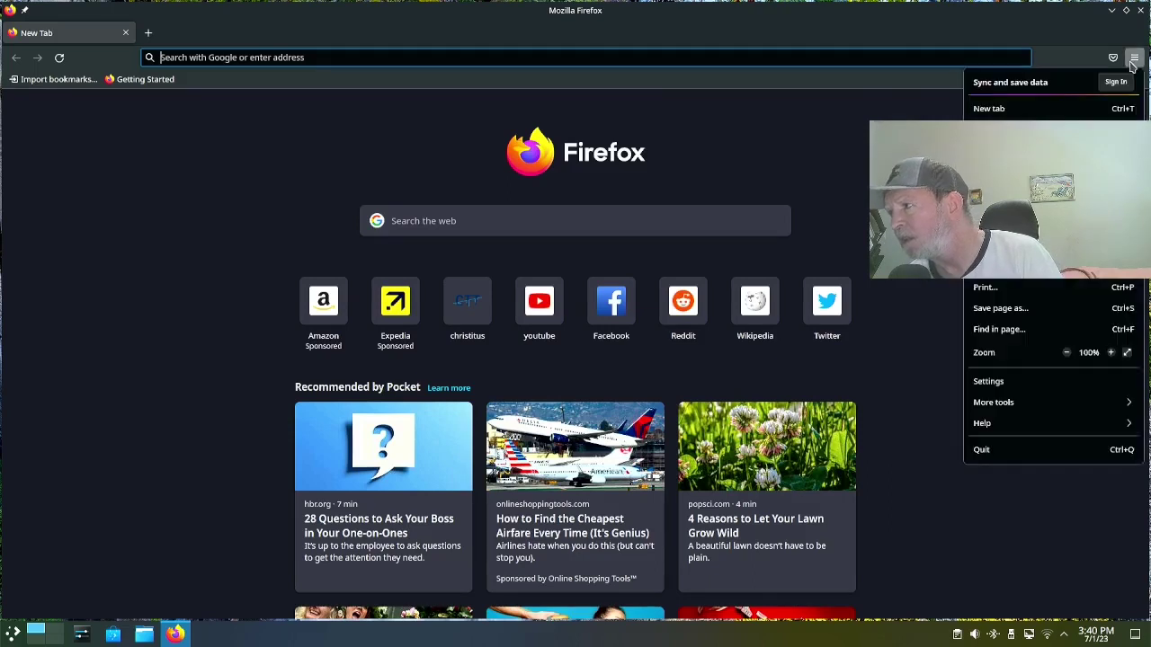
click(981, 422)
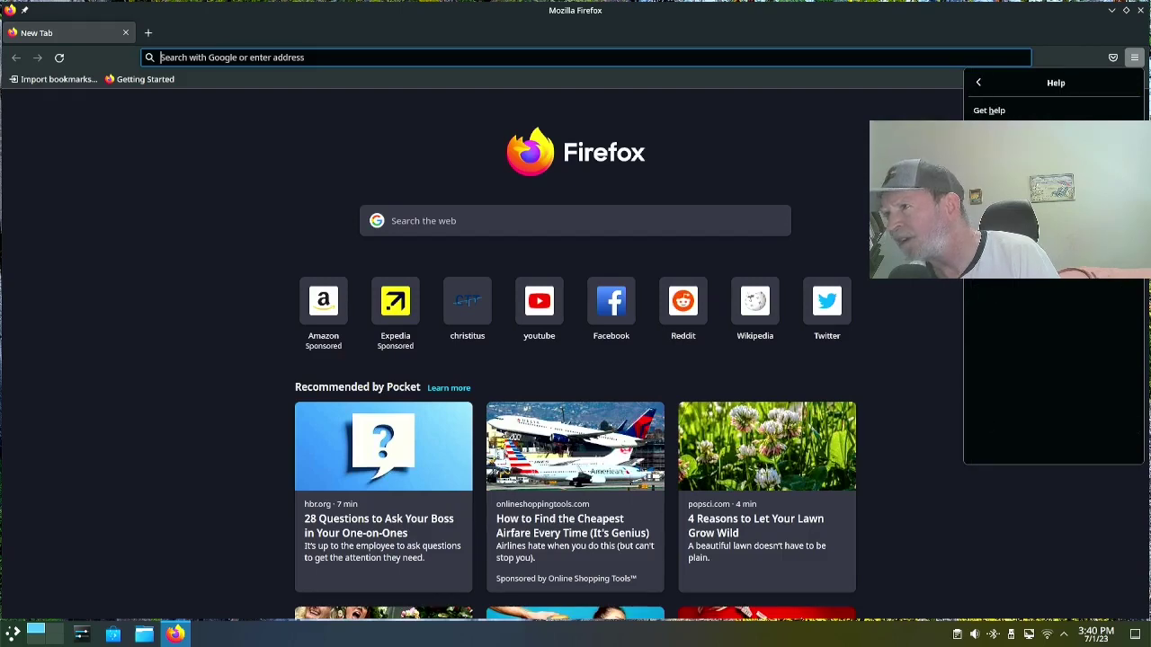
click(997, 262)
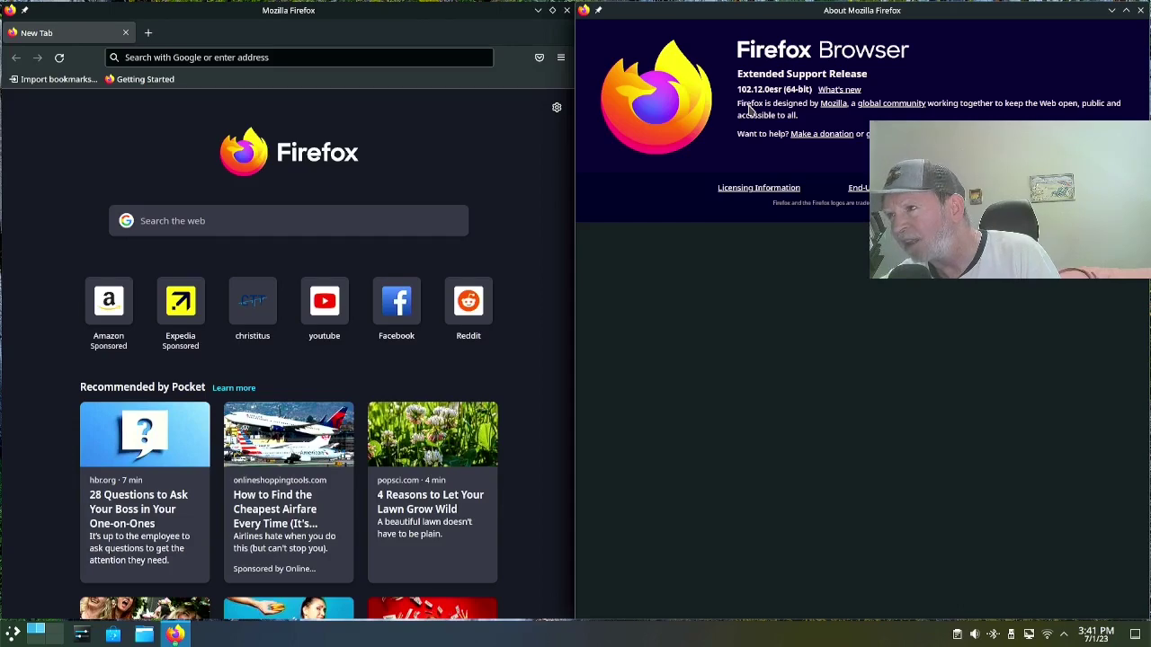
key(alt+F4)
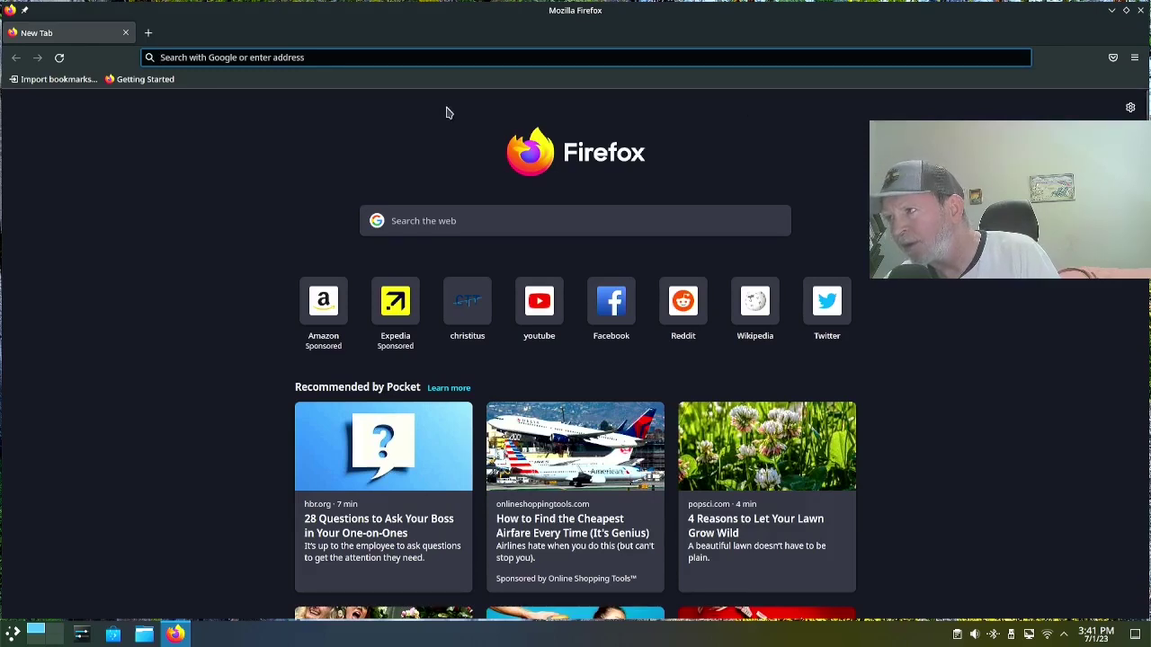
key(alt+F4)
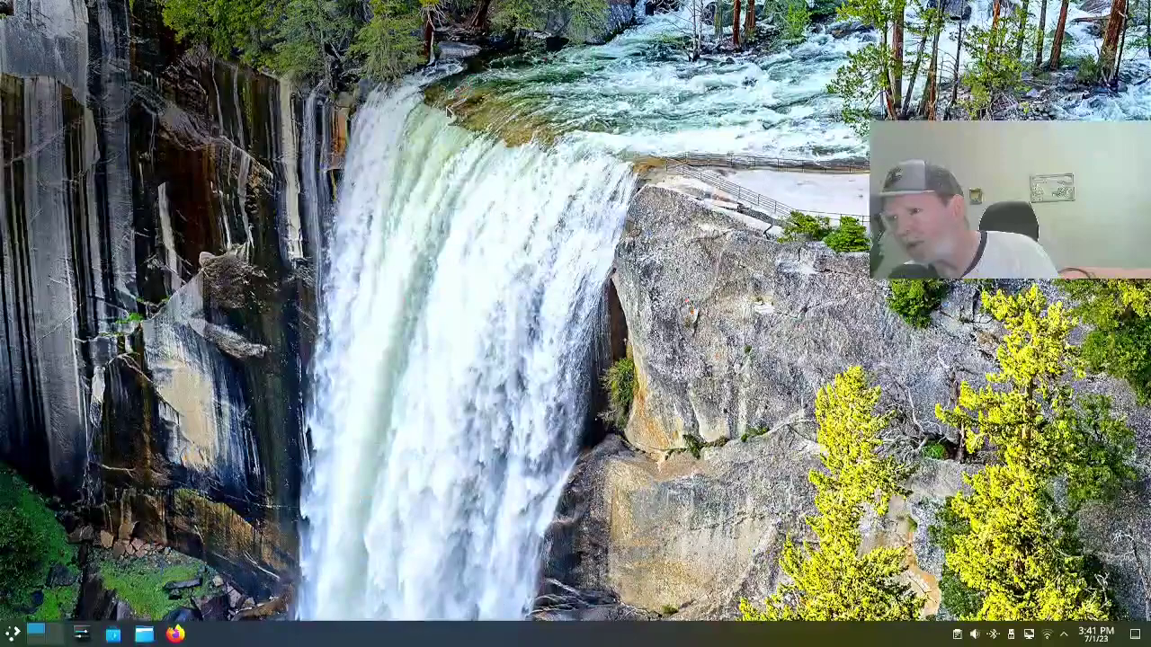
Step: Browse the application launcher's Development and Education categories and launch GoldenDict
click(15, 631)
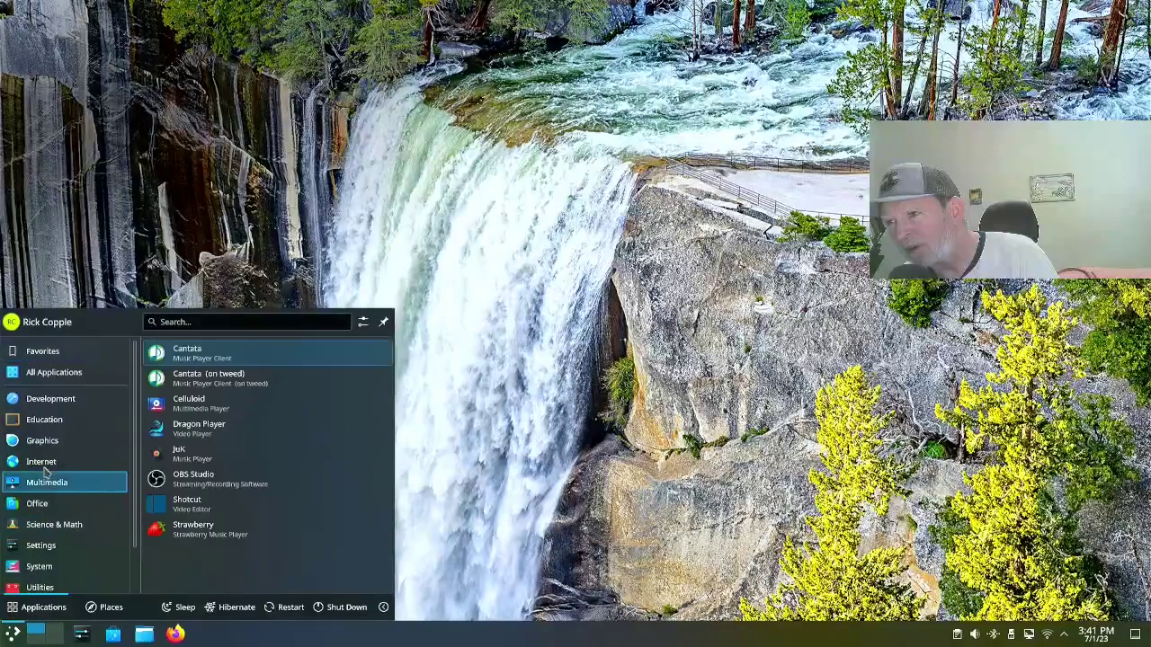
mouse_move(47, 441)
mouse_move(52, 407)
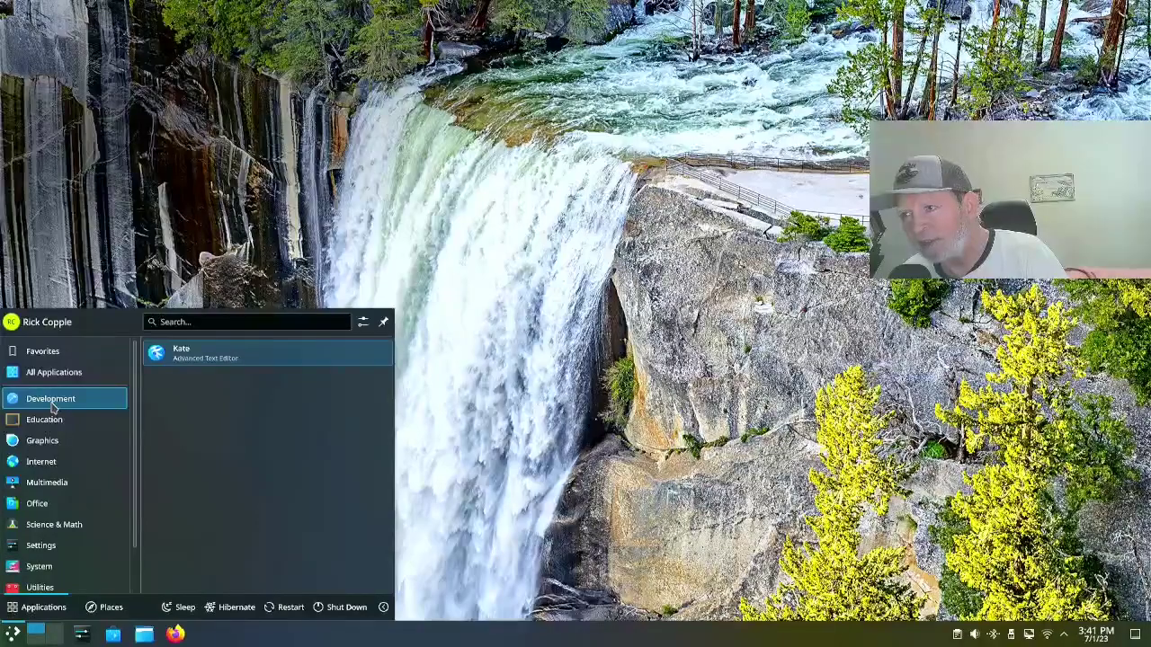
key(Down)
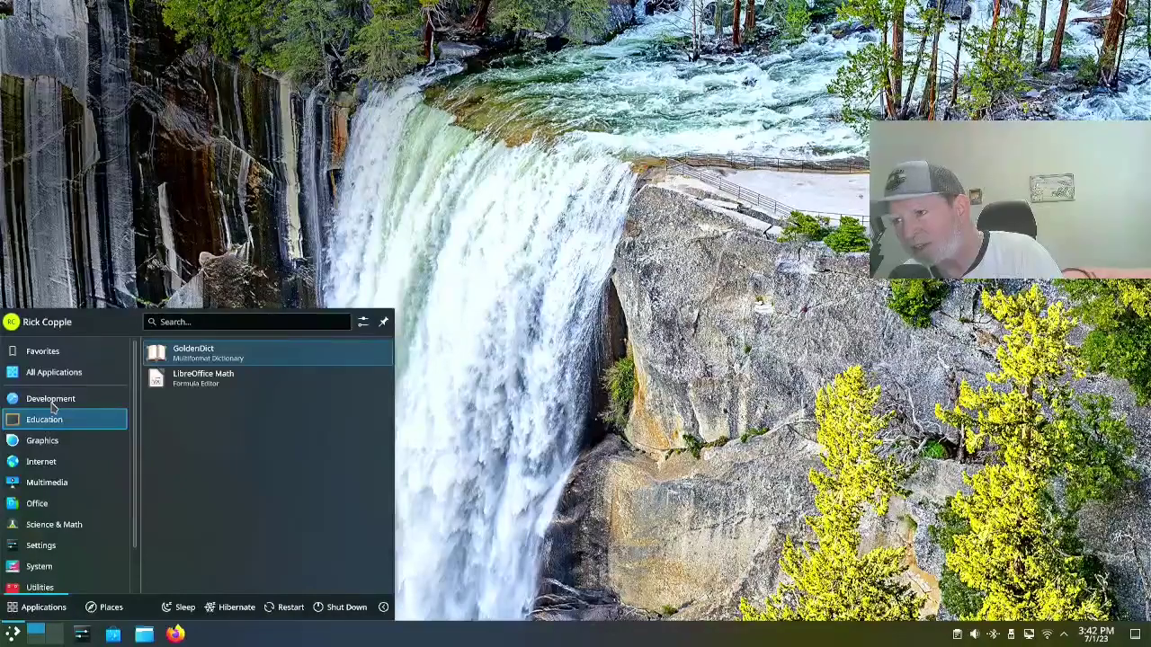
click(192, 359)
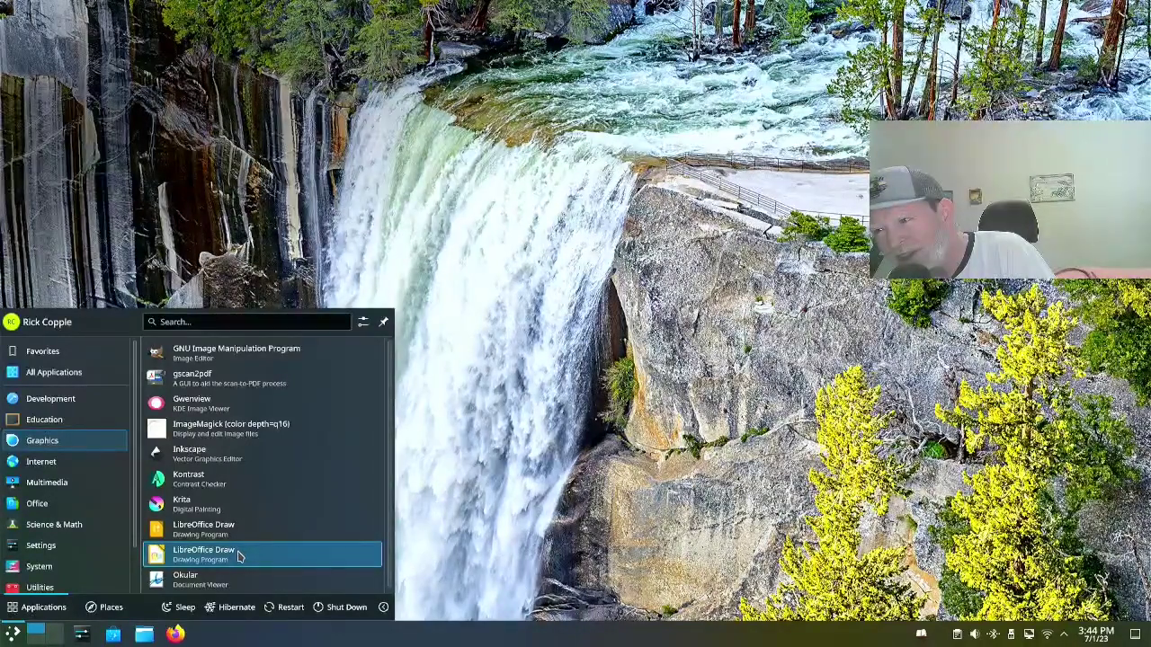
Step: Look through the applications in the launcher's Graphics and Internet categories
scroll(239, 558, down, 1)
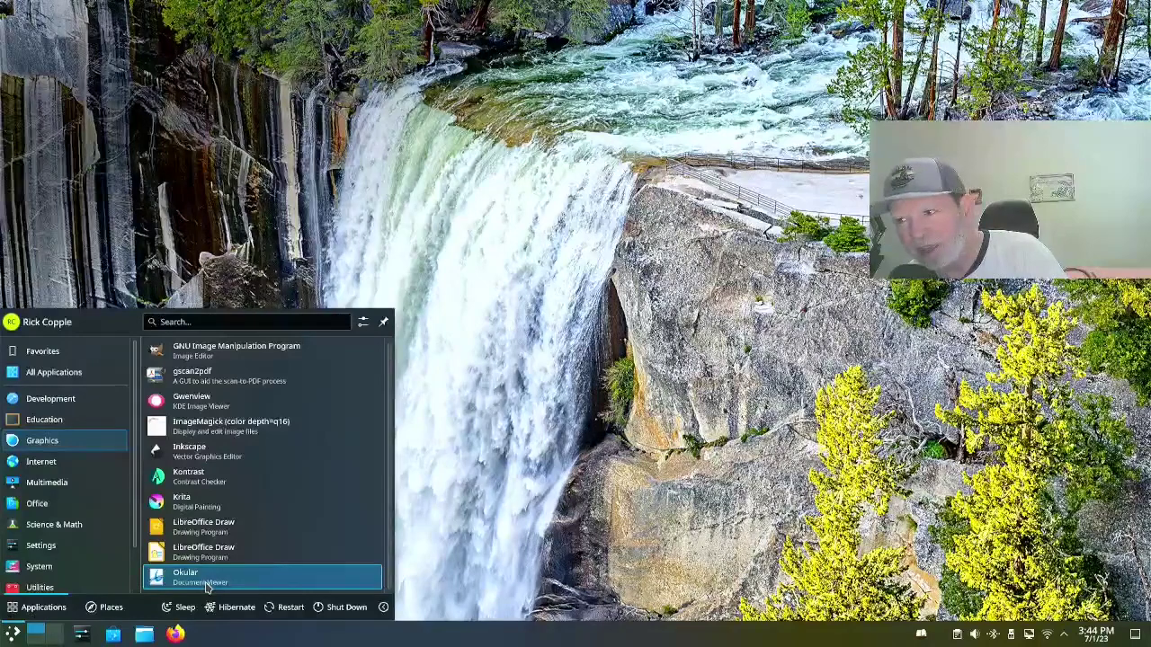
mouse_move(76, 466)
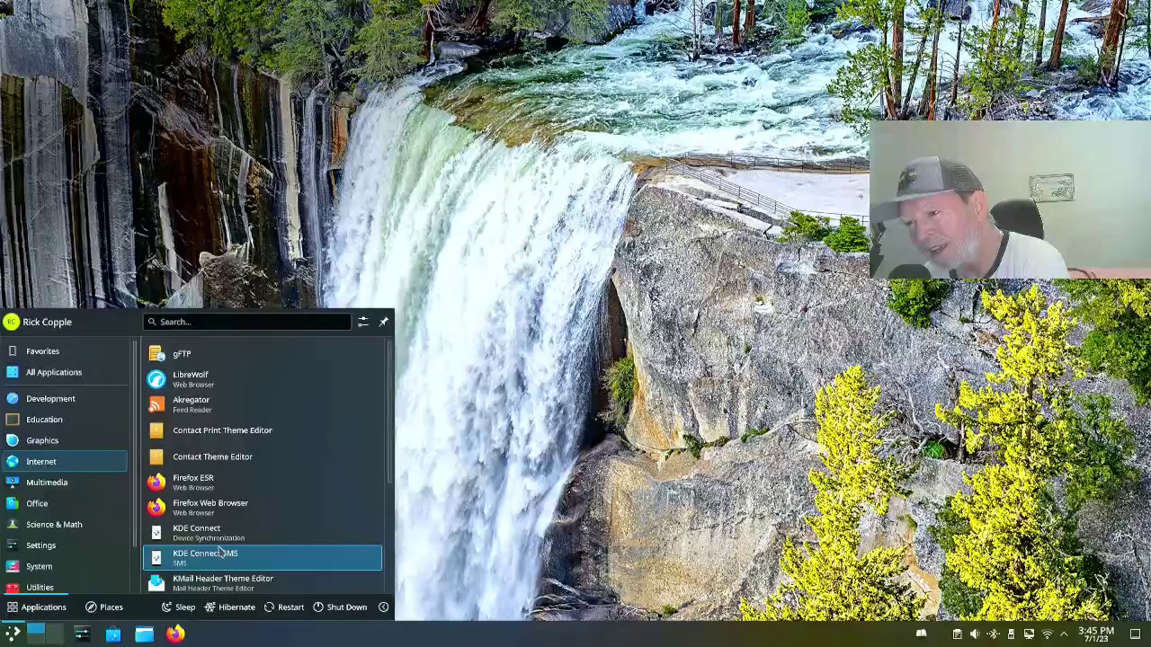
scroll(220, 552, down, 4)
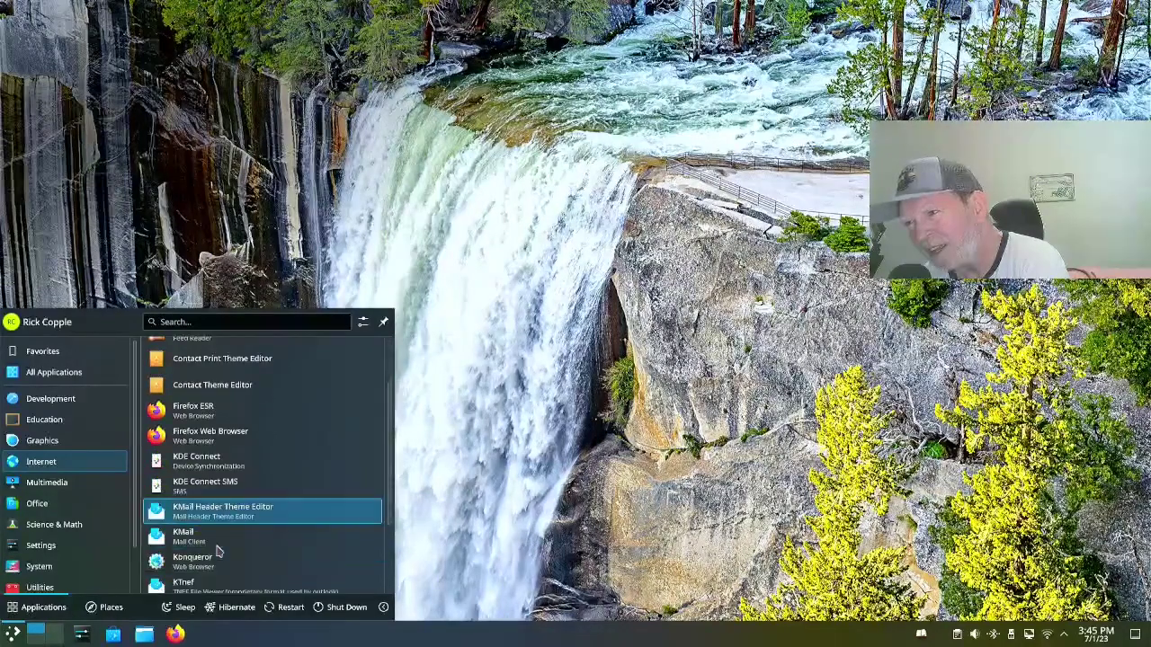
scroll(217, 551, down, 3)
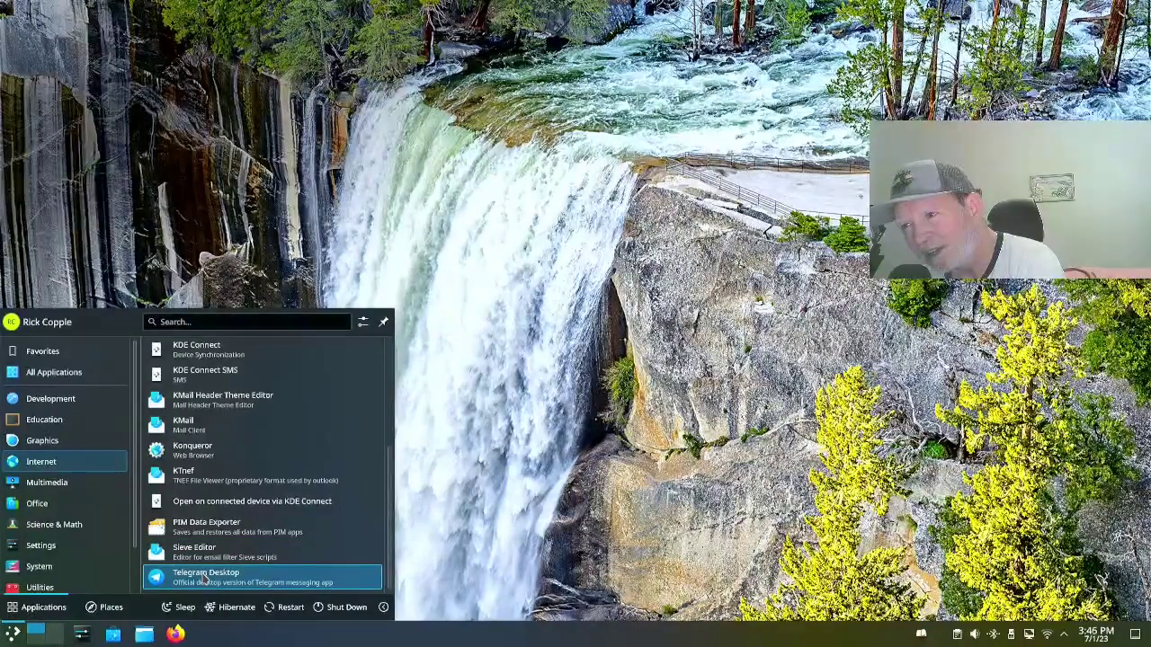
Step: Try launching Cantata (on tweed) from the Multimedia category, and open the regular Cantata and cancel its first-run setup
mouse_move(109, 488)
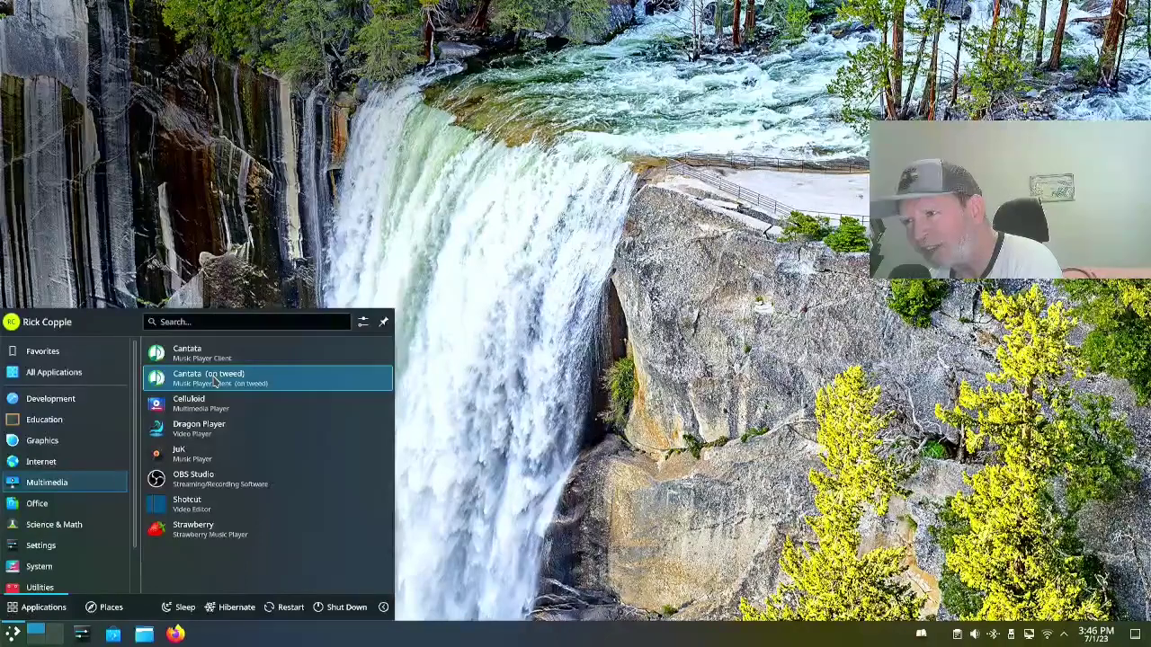
click(214, 381)
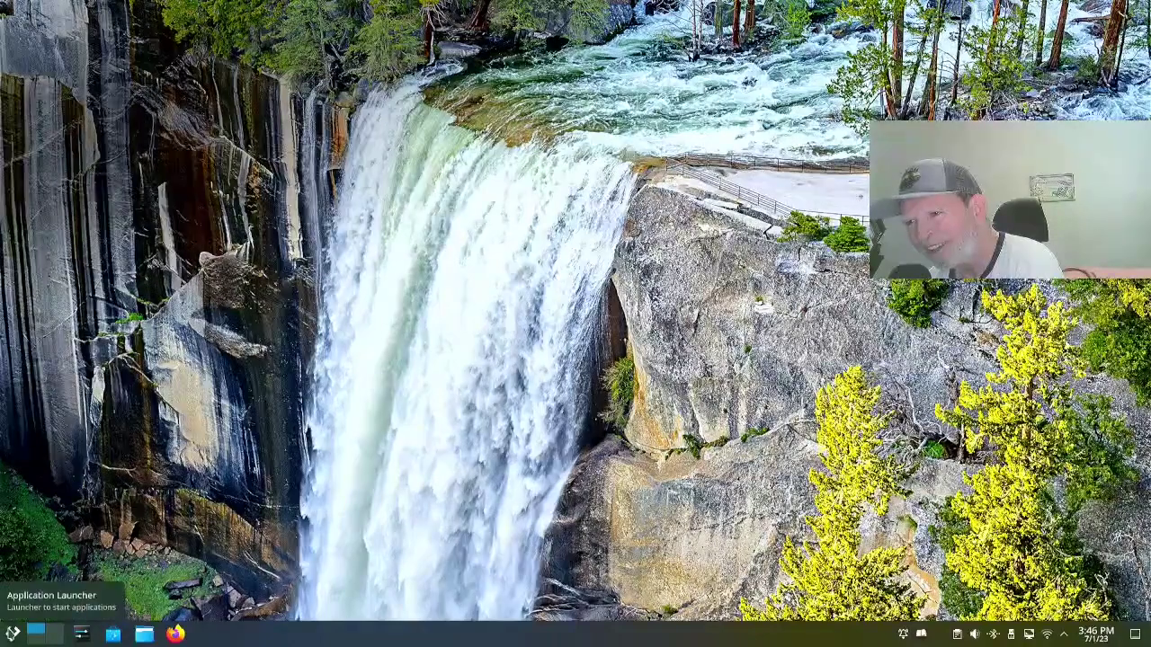
click(12, 633)
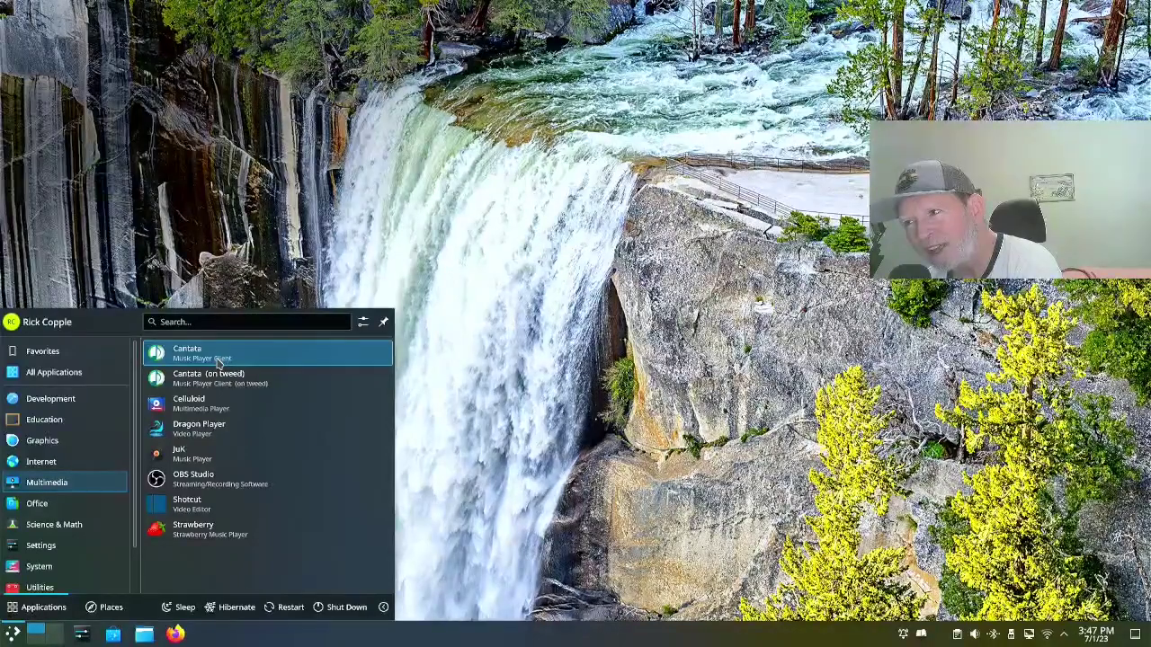
click(217, 362)
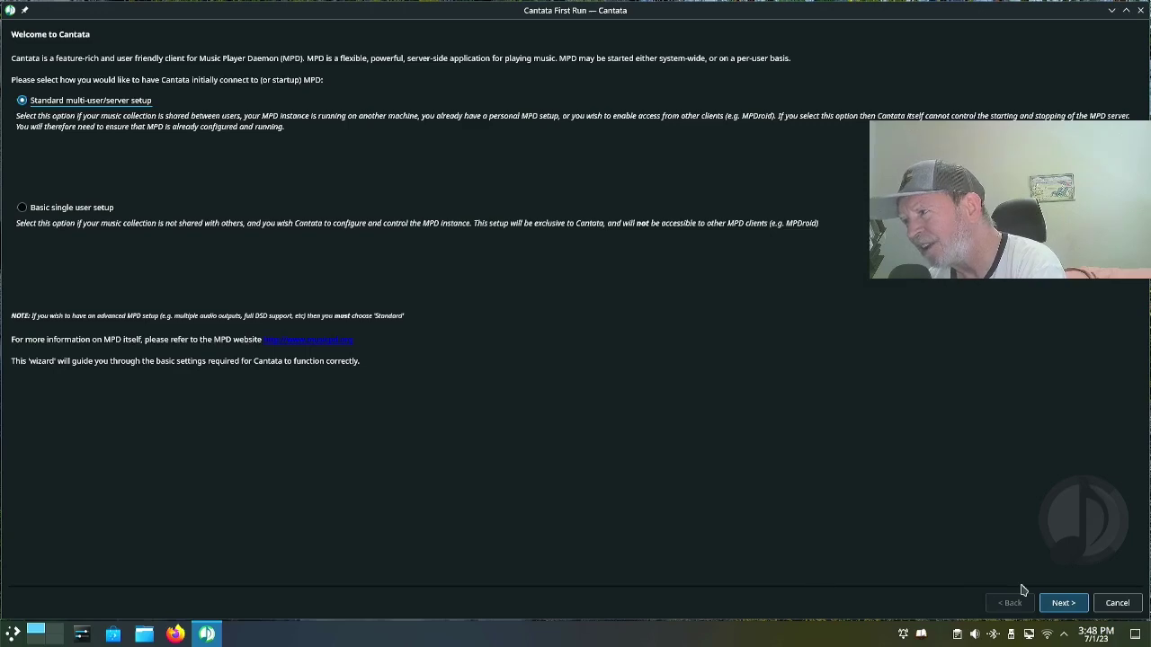
click(1107, 603)
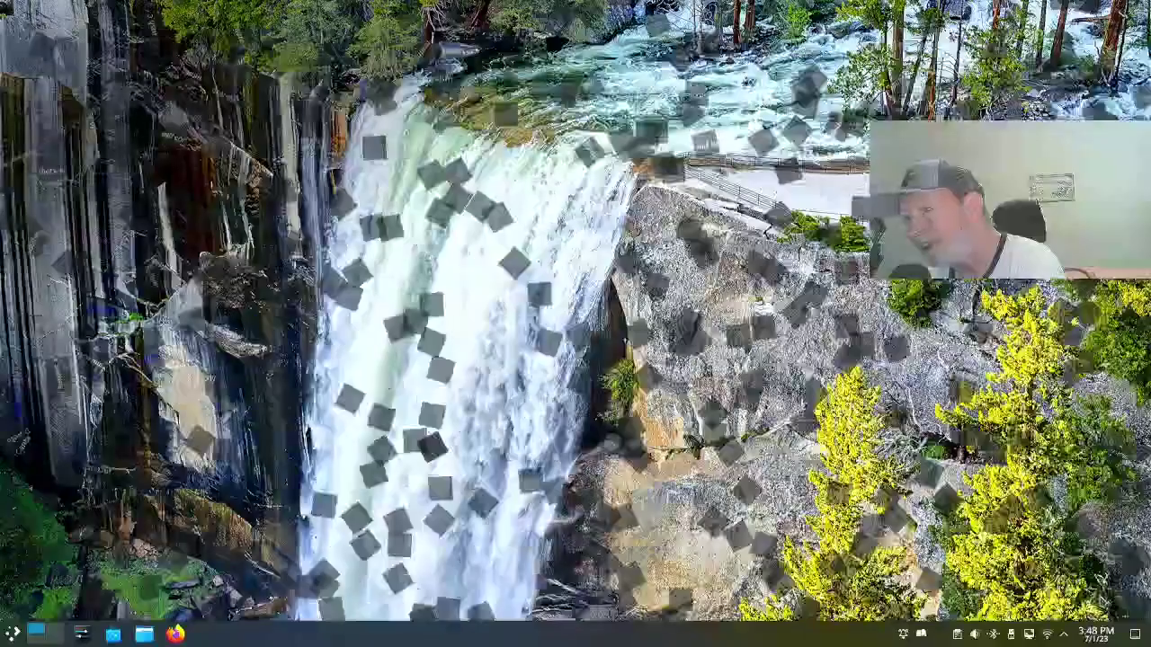
Step: Look through the applications in the launcher's Multimedia and Office categories, including the whole list of LibreOffice entries
click(11, 634)
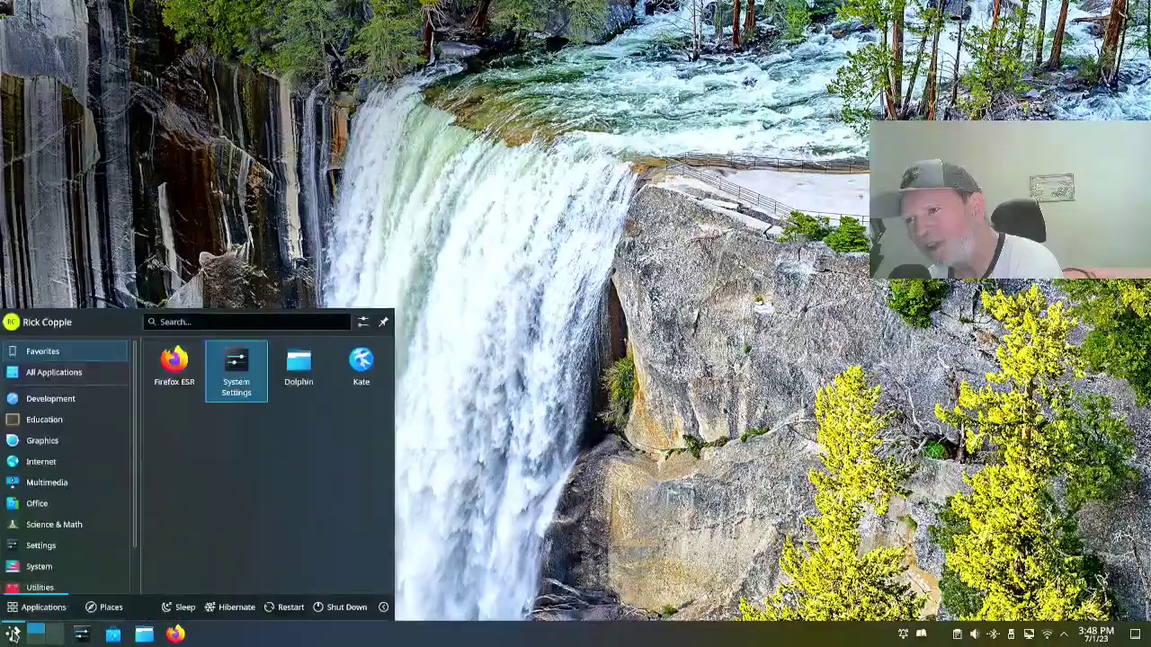
mouse_move(56, 487)
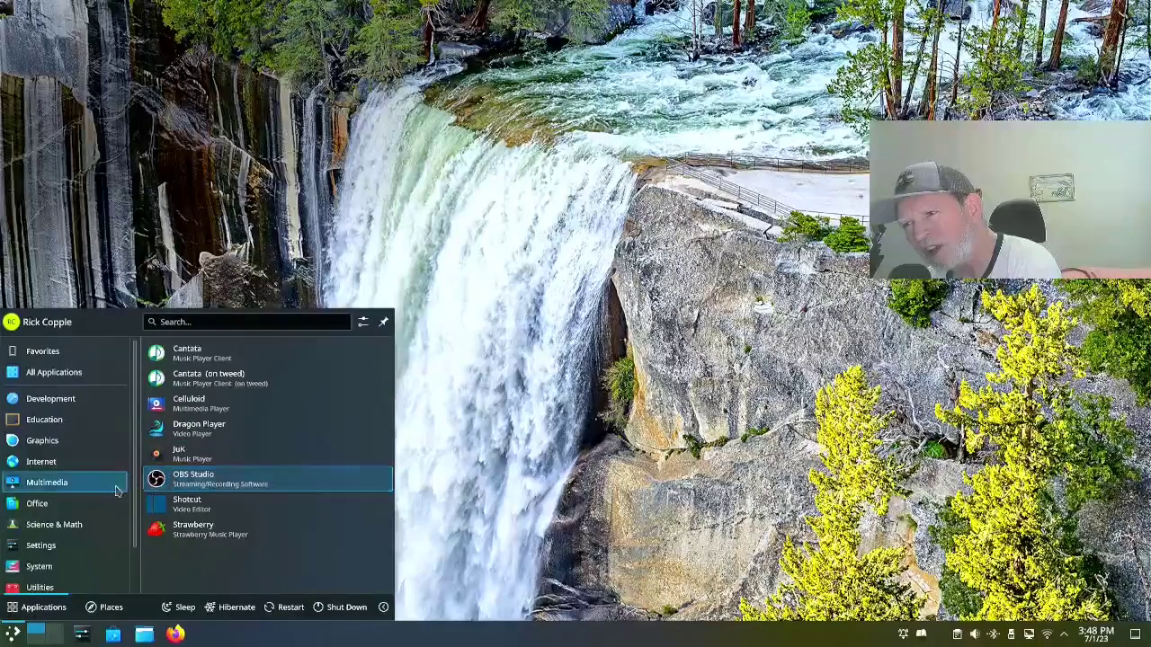
mouse_move(84, 505)
scroll(295, 513, down, 5)
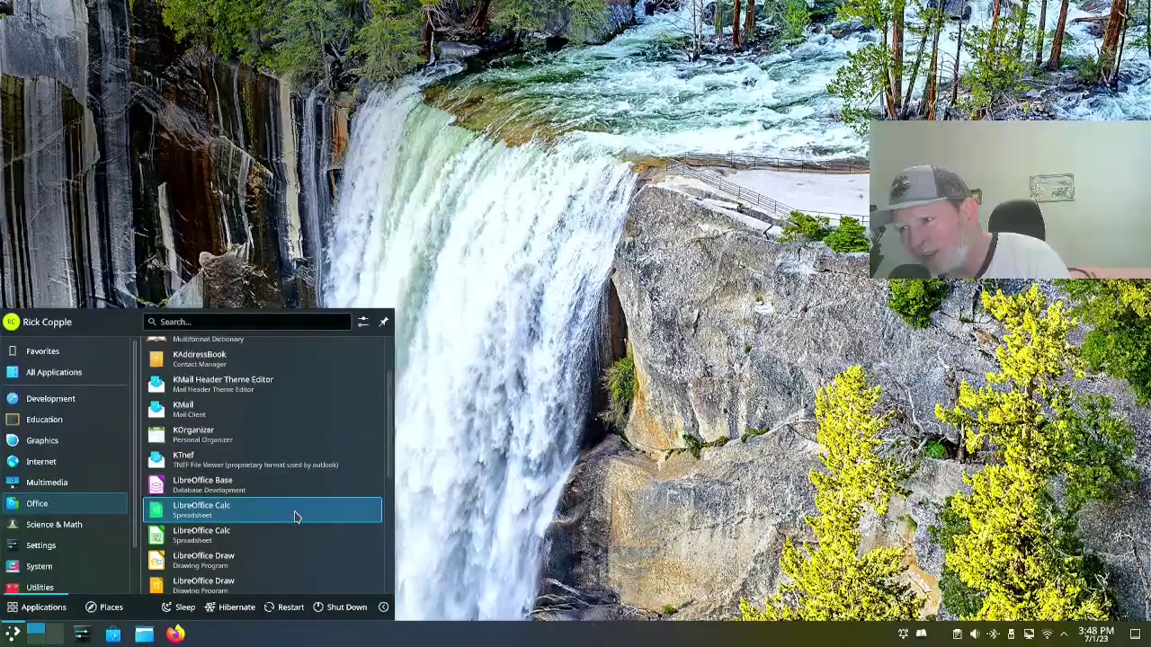
scroll(296, 517, down, 3)
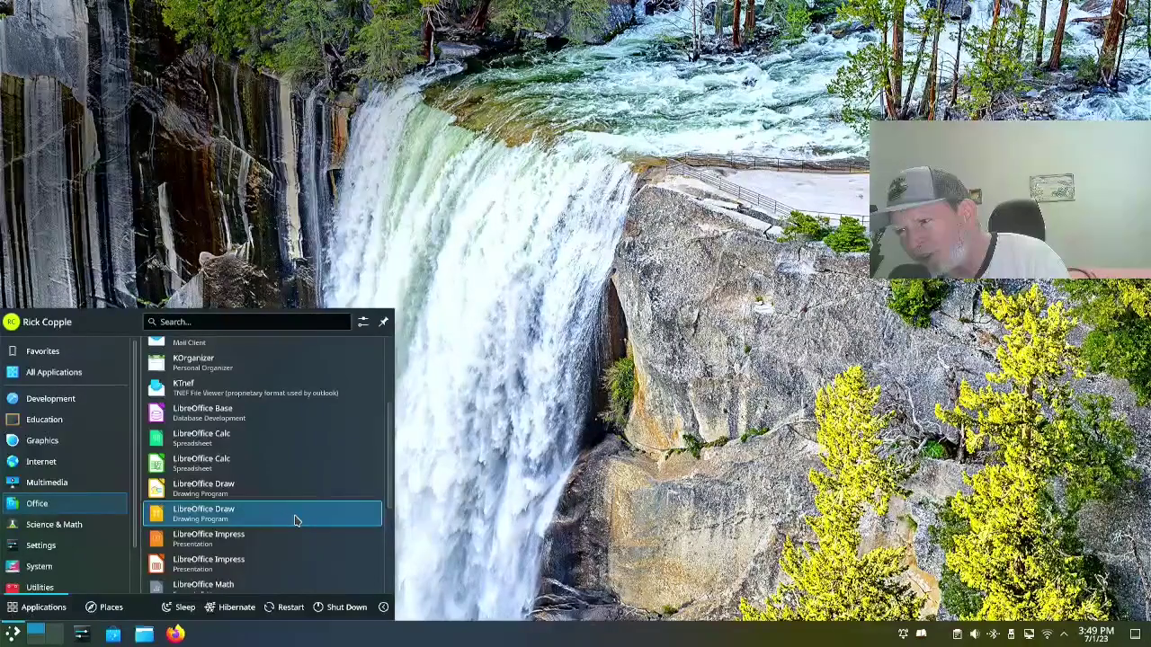
scroll(297, 520, down, 3)
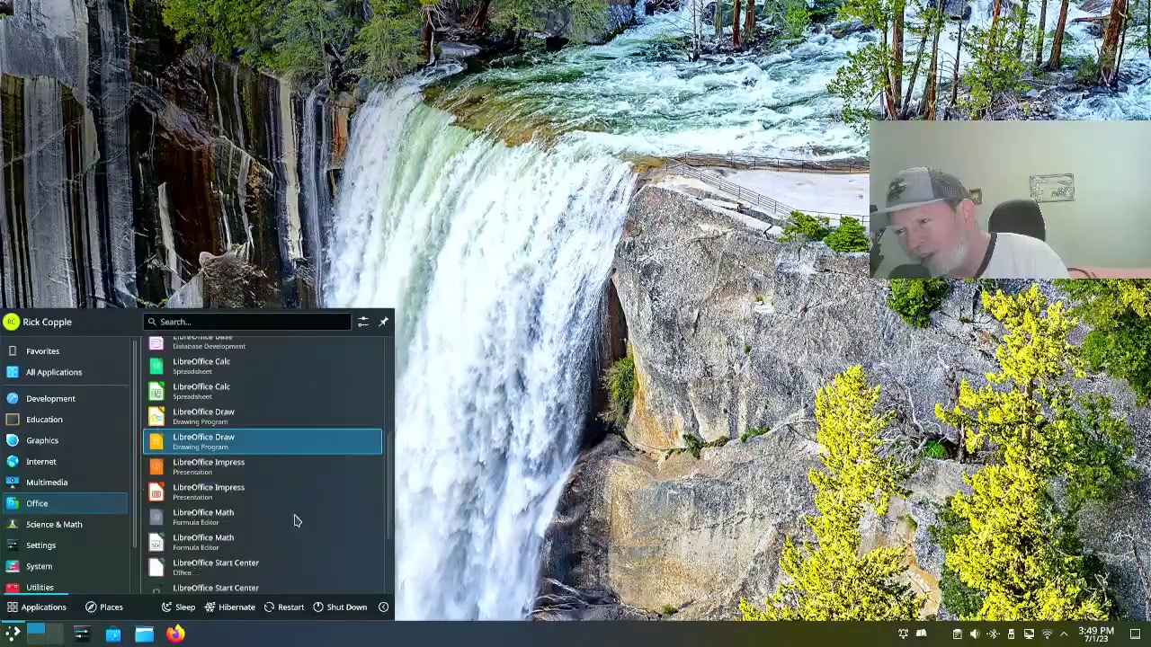
scroll(296, 520, down, 3)
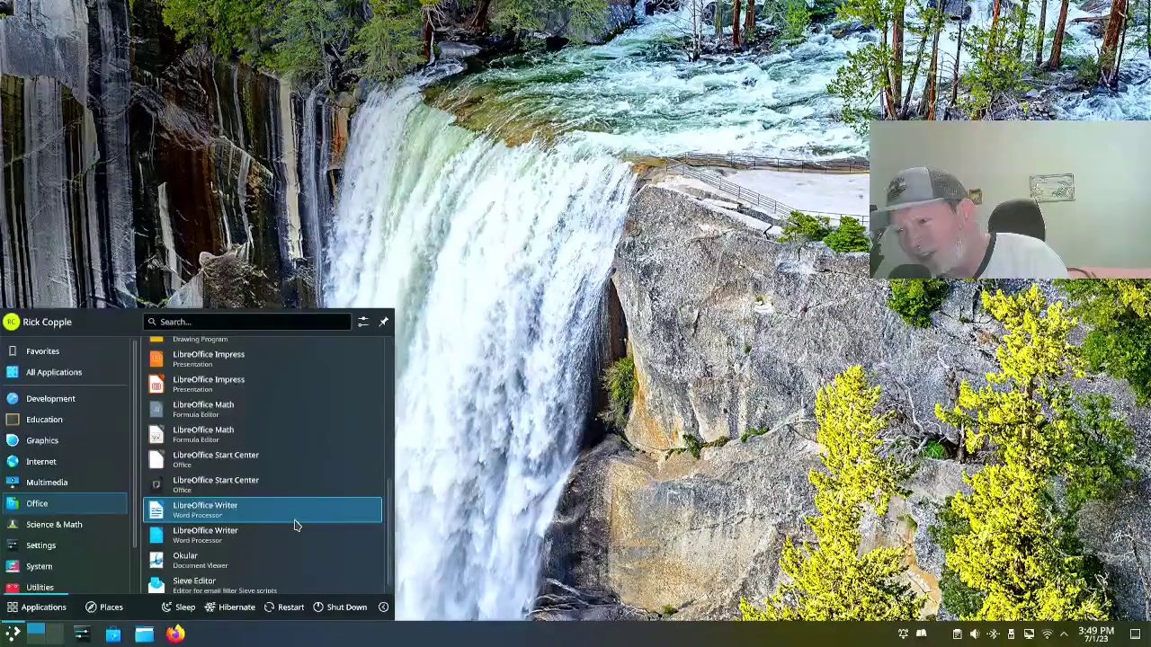
scroll(297, 526, down, 1)
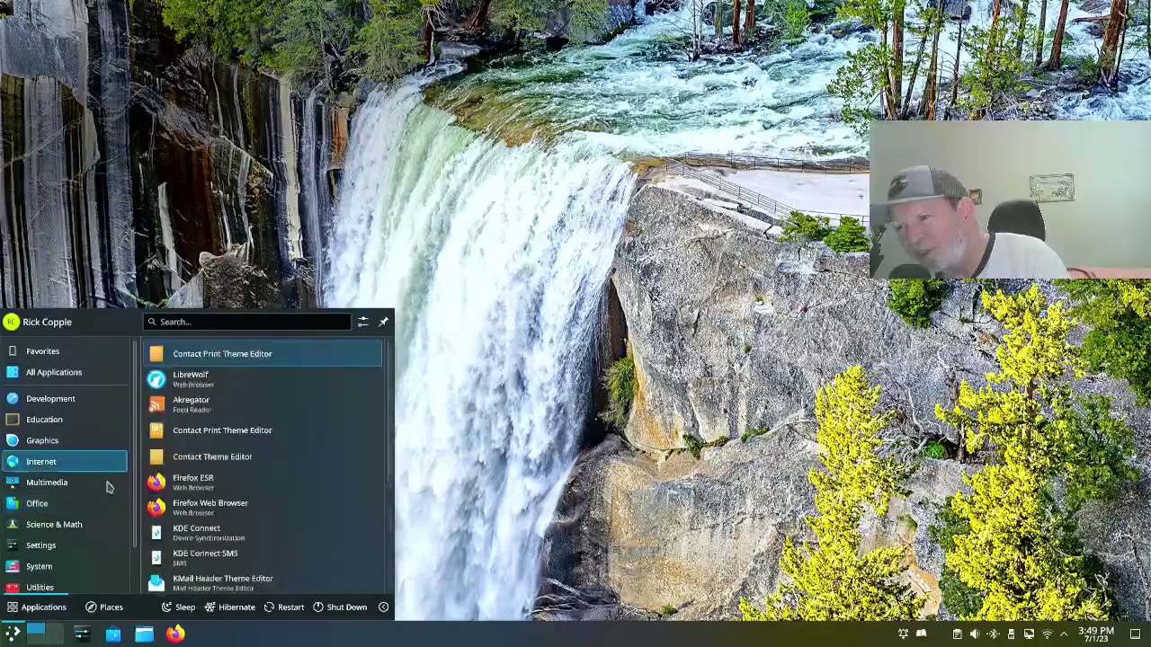
Step: Look through the applications in the launcher's Science & Math, Settings, System and Utilities categories
mouse_move(88, 527)
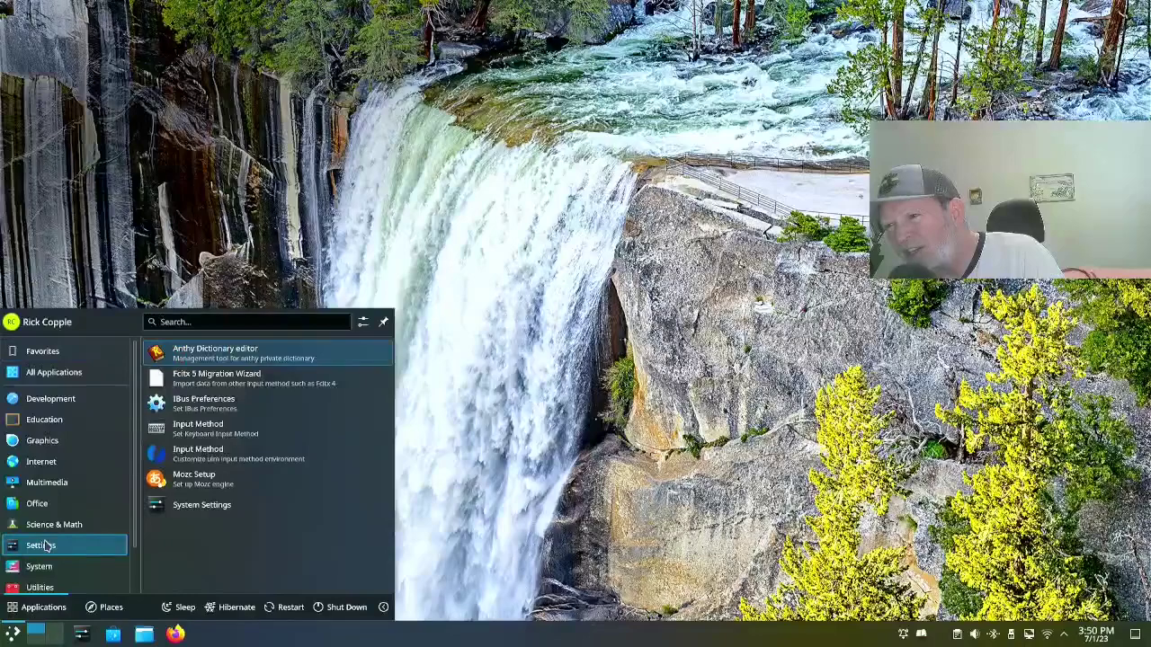
mouse_move(40, 566)
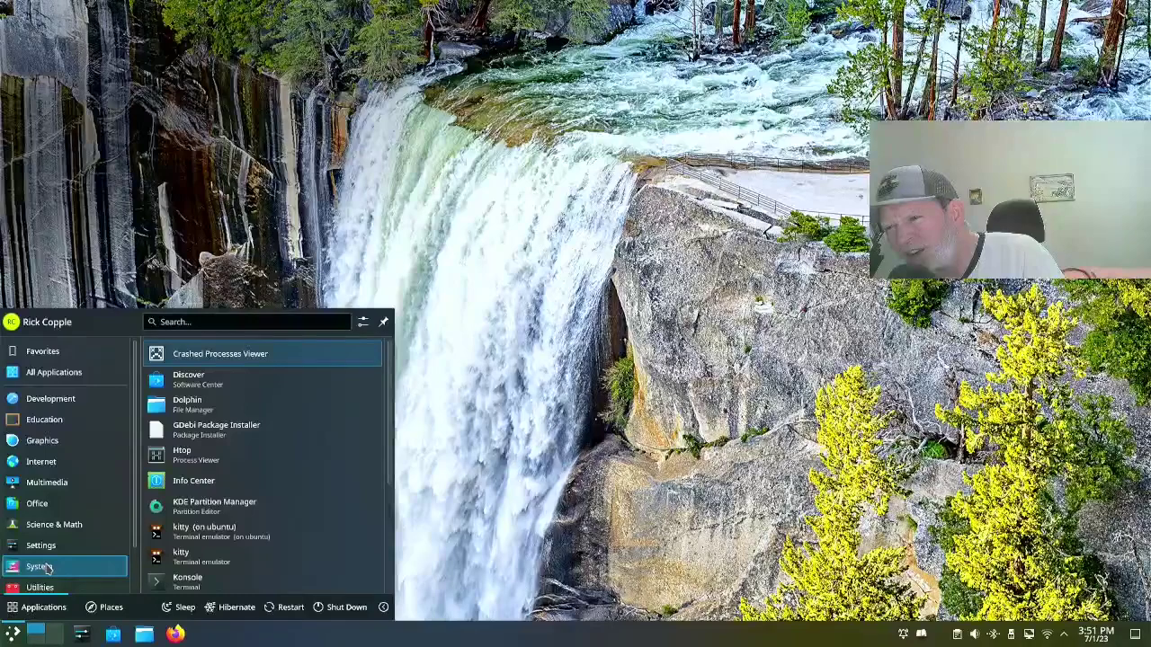
click(43, 586)
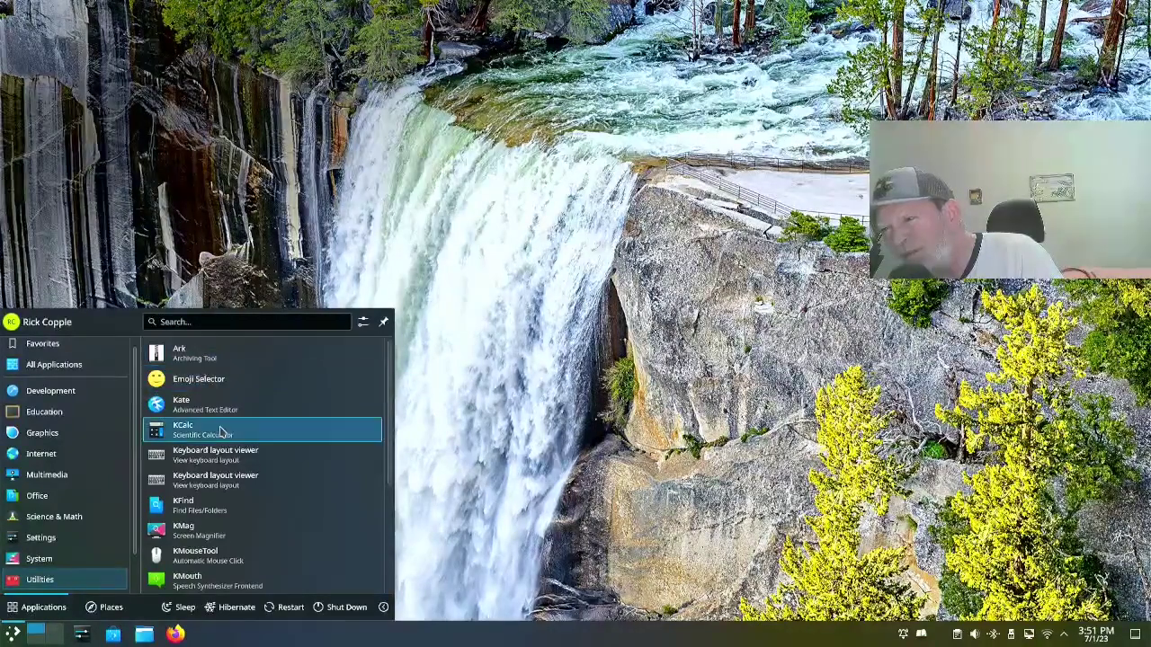
scroll(228, 483, down, 4)
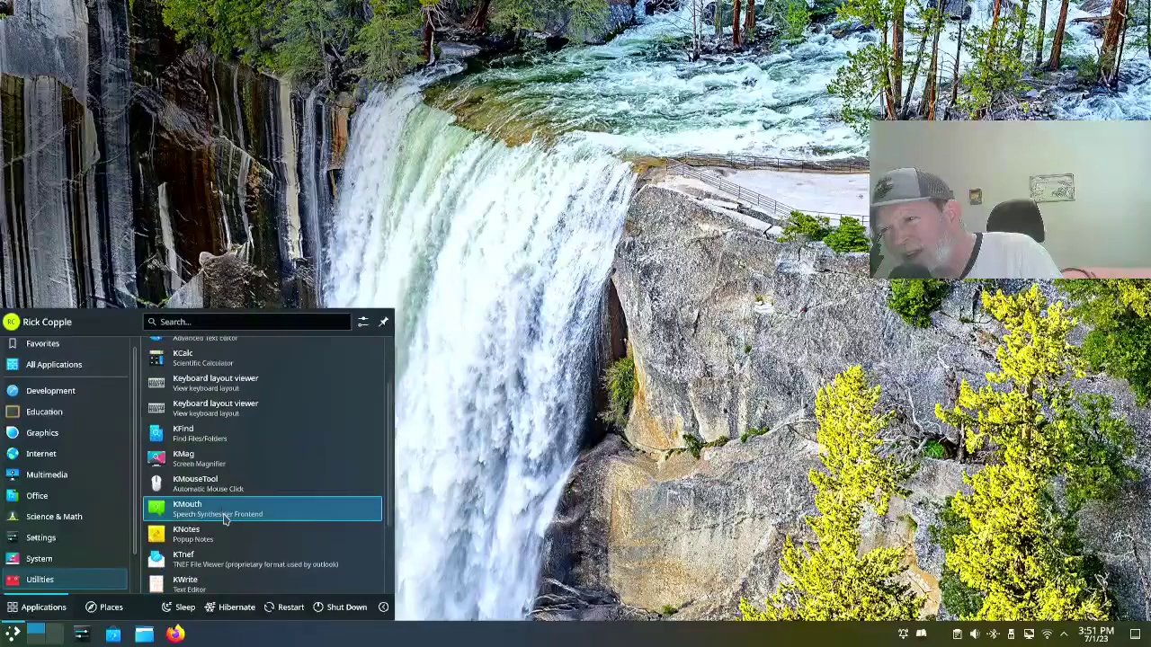
scroll(224, 520, down, 1)
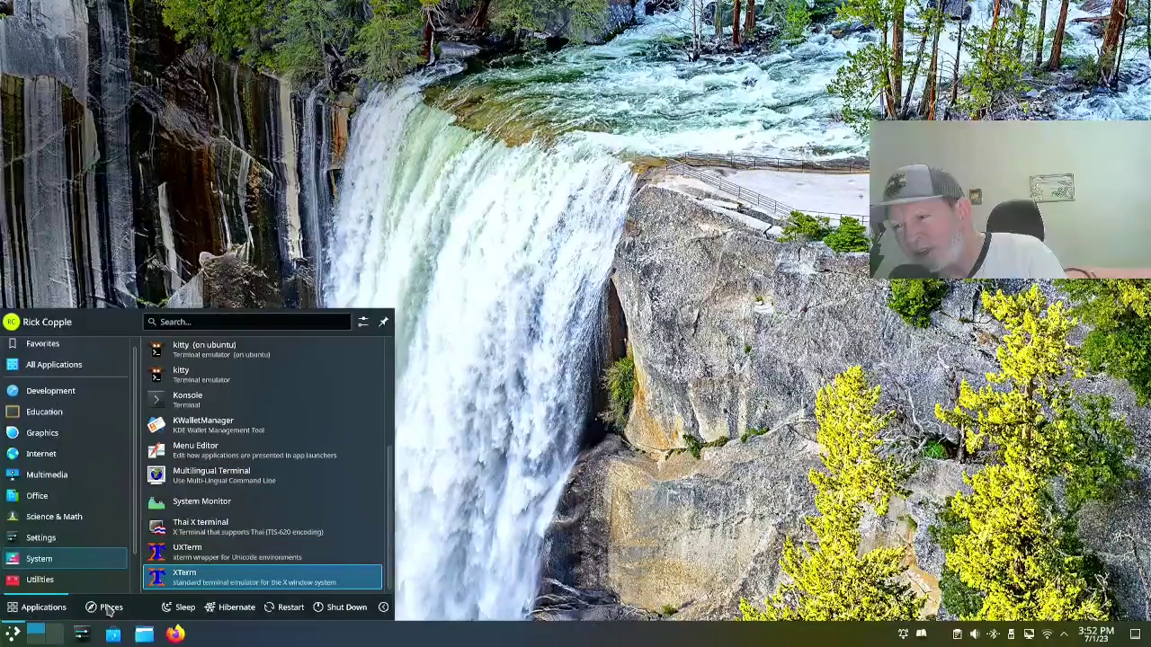
Step: View the launcher's Places section and the additional session options, and close the launcher
click(108, 609)
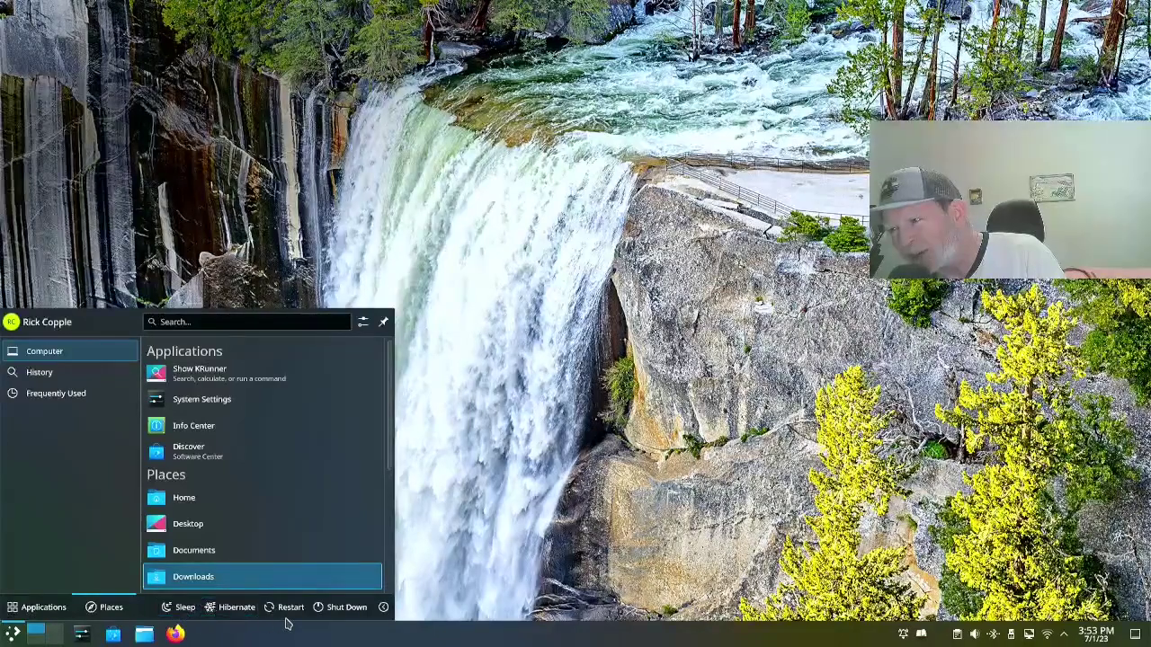
click(382, 609)
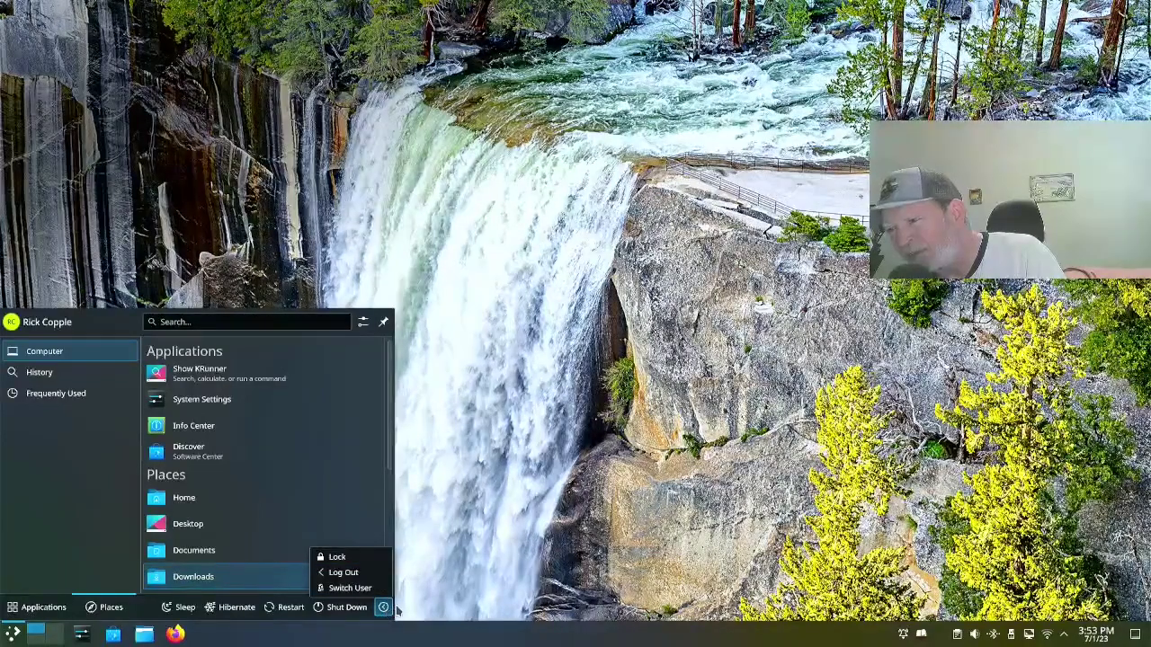
key(Escape)
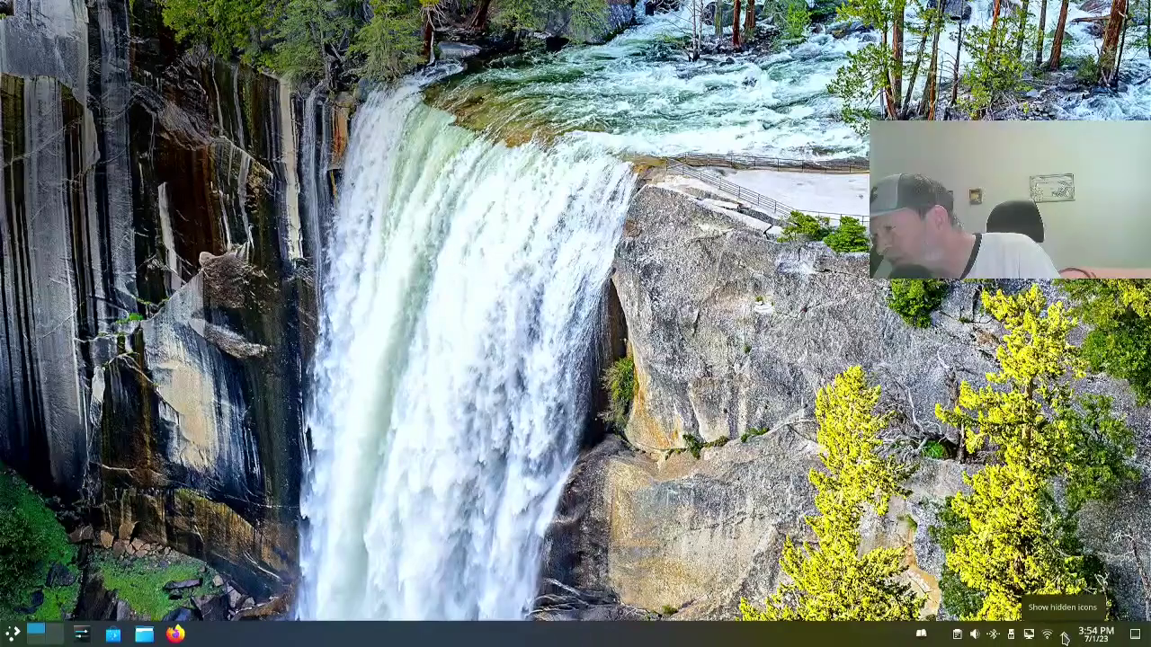
Step: View the hidden system tray items under Status and Notifications, and close the popup
click(1063, 634)
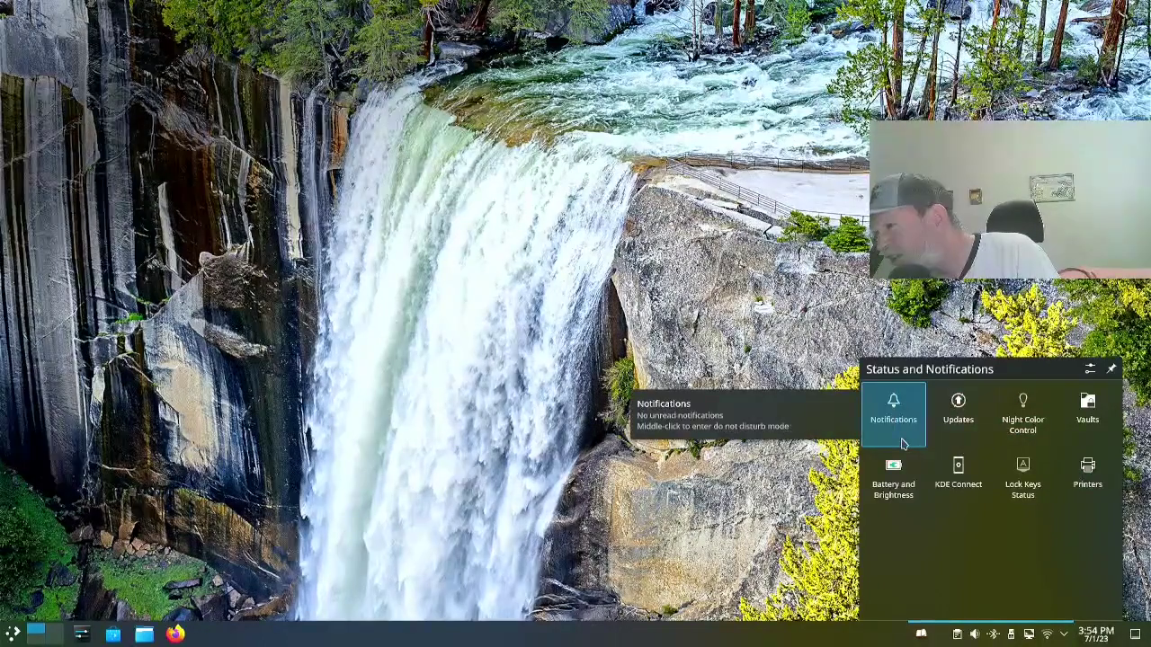
click(1086, 620)
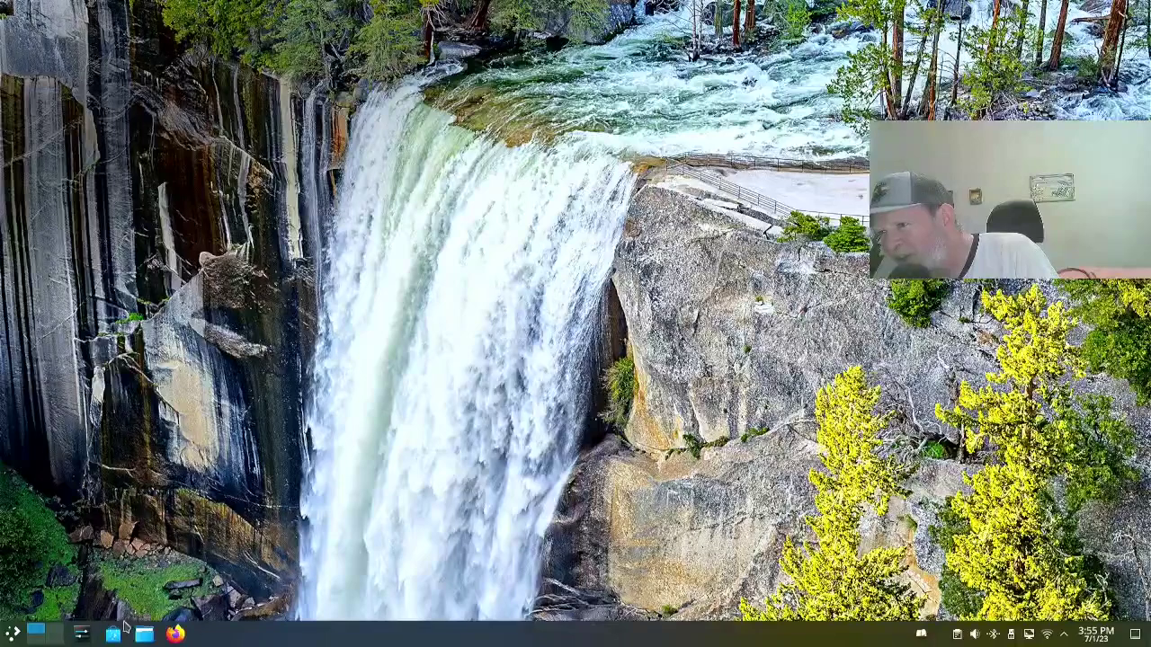
Step: Open Firefox, use Peek at Desktop twice to hide and restore its window, and close Firefox
click(175, 633)
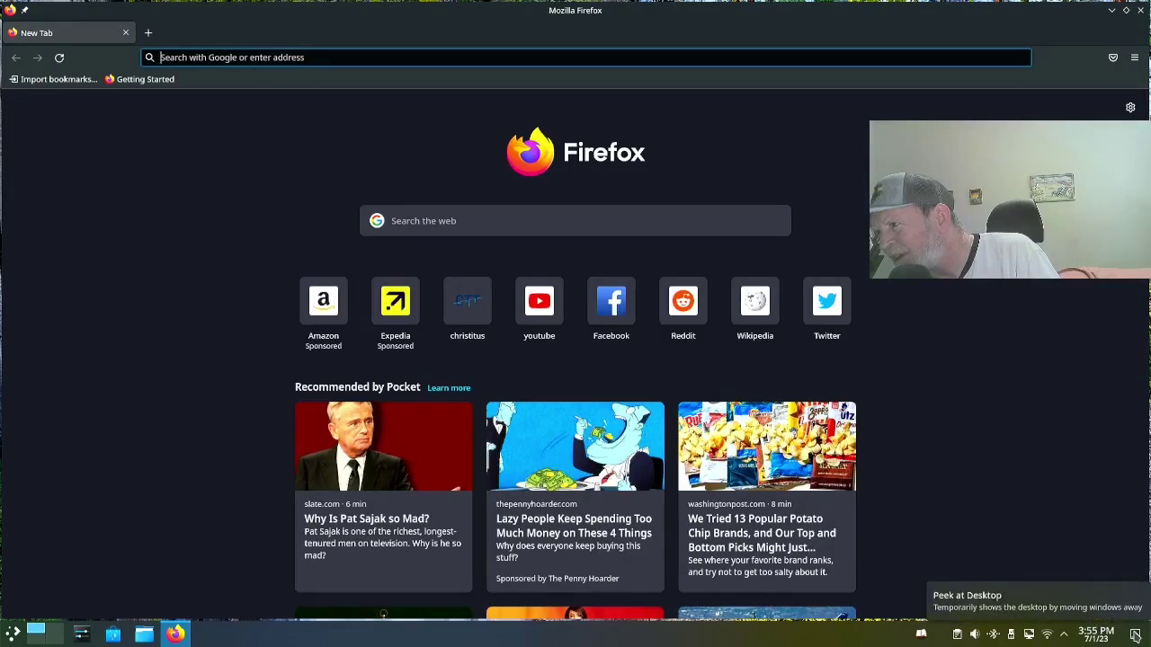
click(1135, 635)
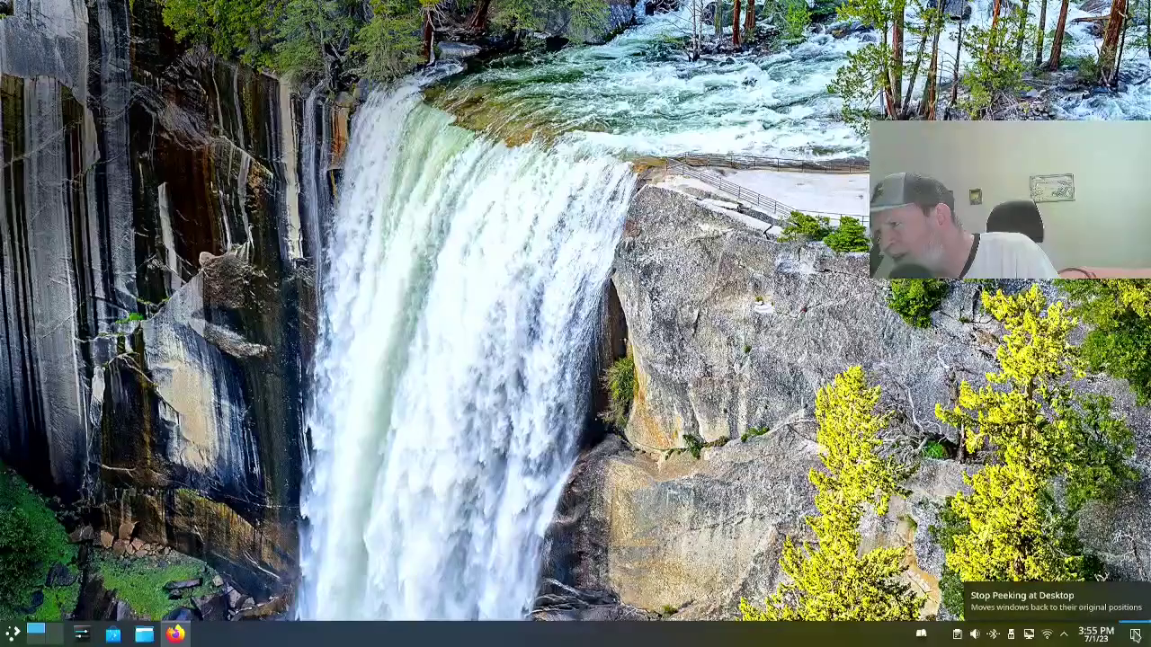
click(1135, 635)
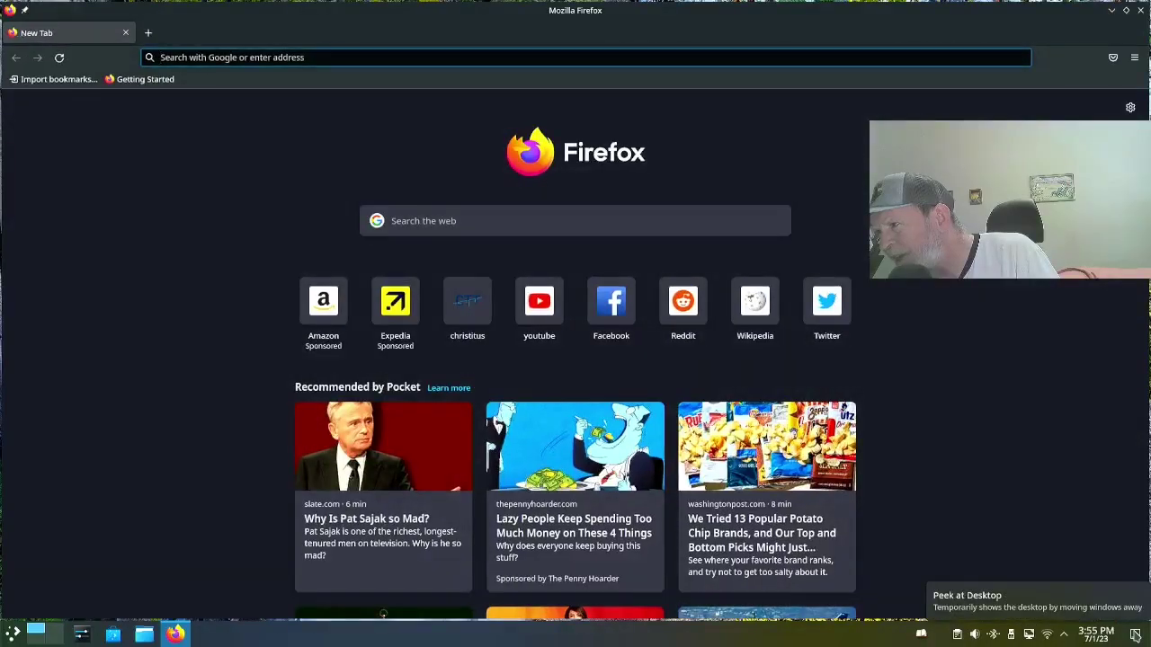
click(1135, 635)
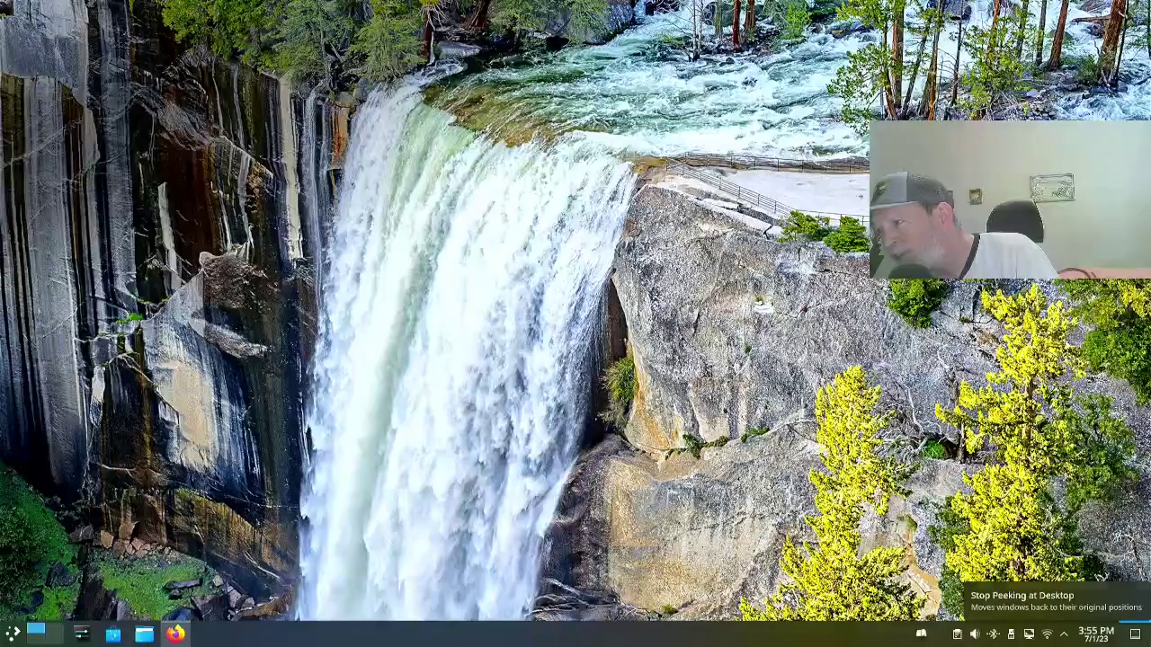
click(1136, 633)
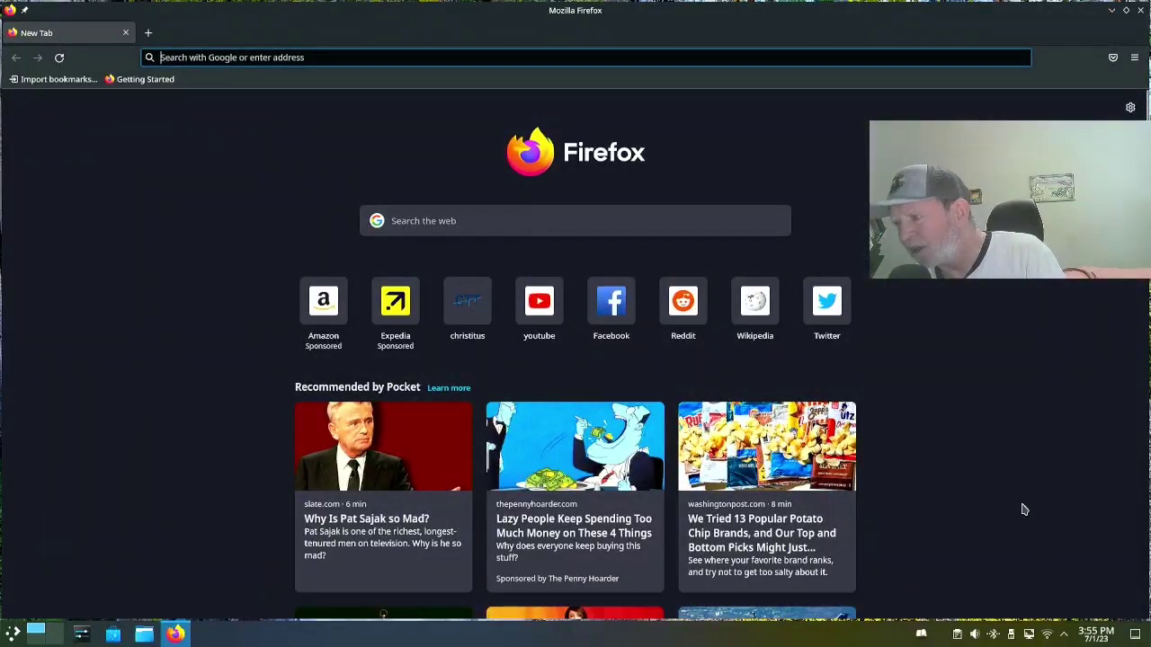
key(alt+F4)
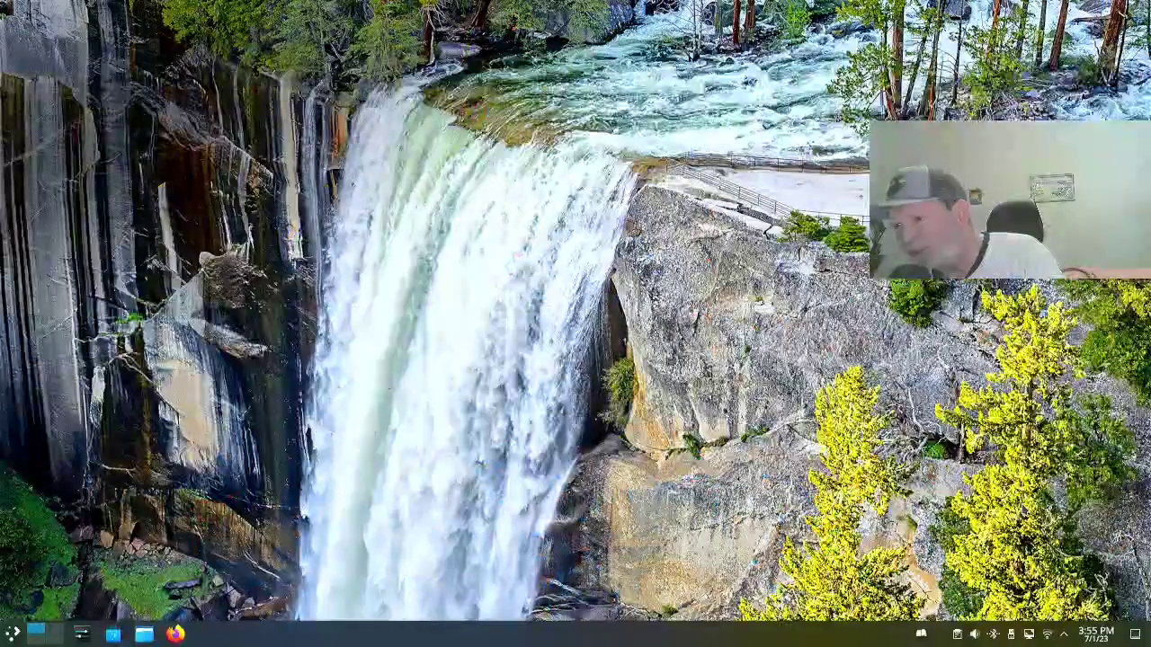
Step: Open the Dolphin file manager and check its version in the About Dolphin window
click(144, 633)
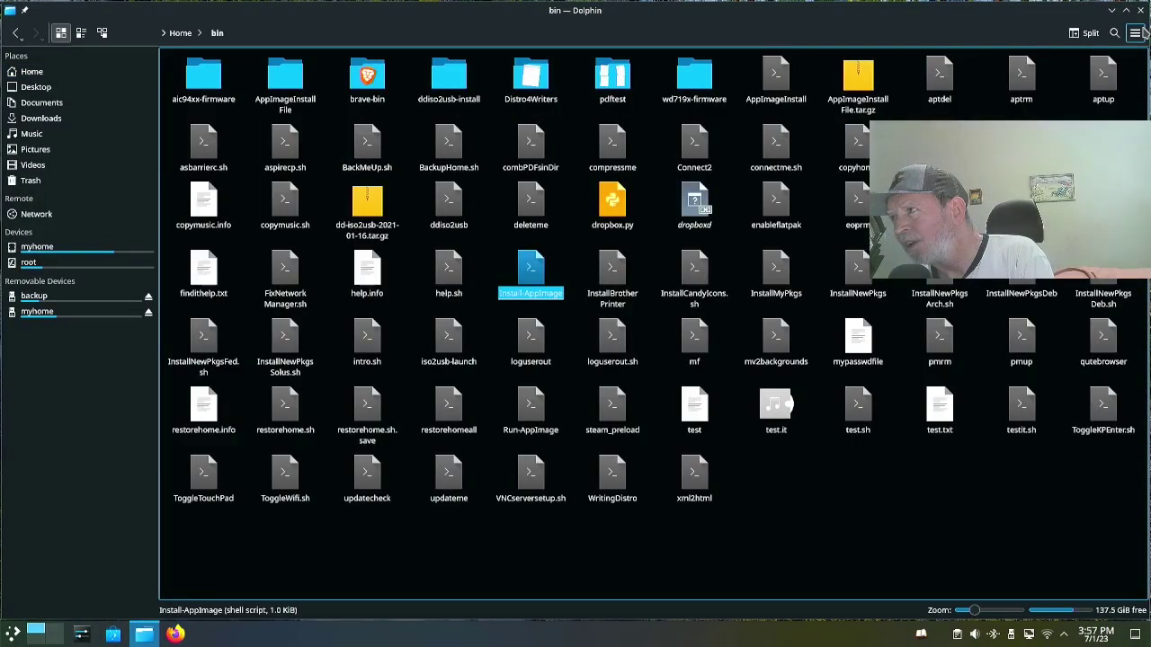
click(1135, 32)
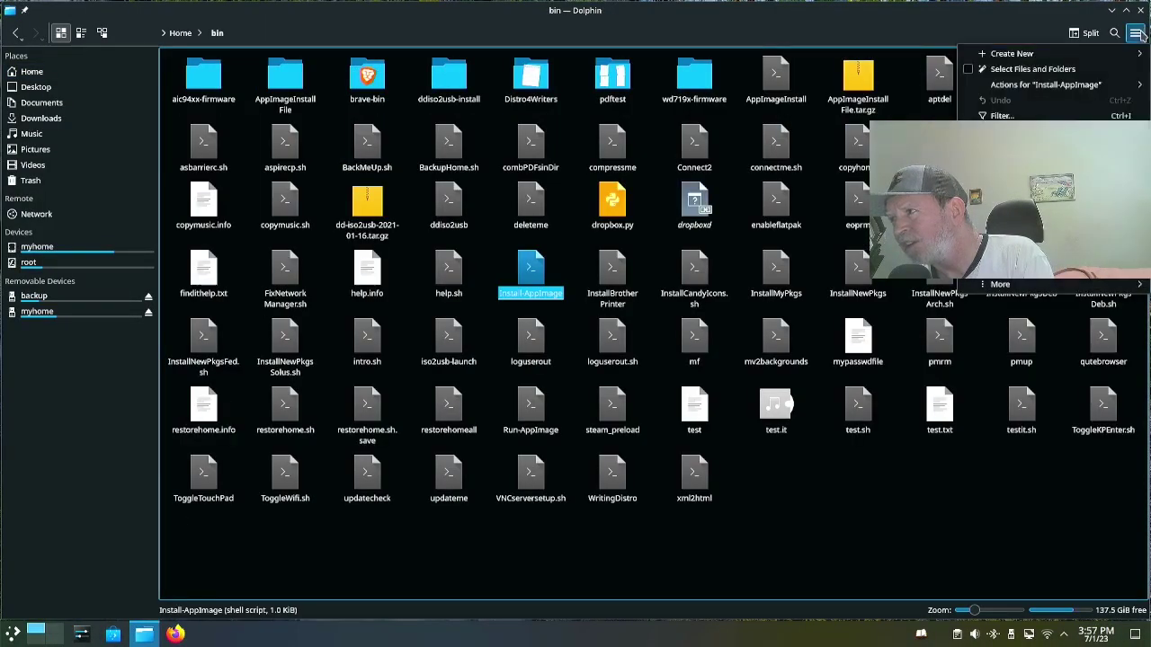
mouse_move(1034, 264)
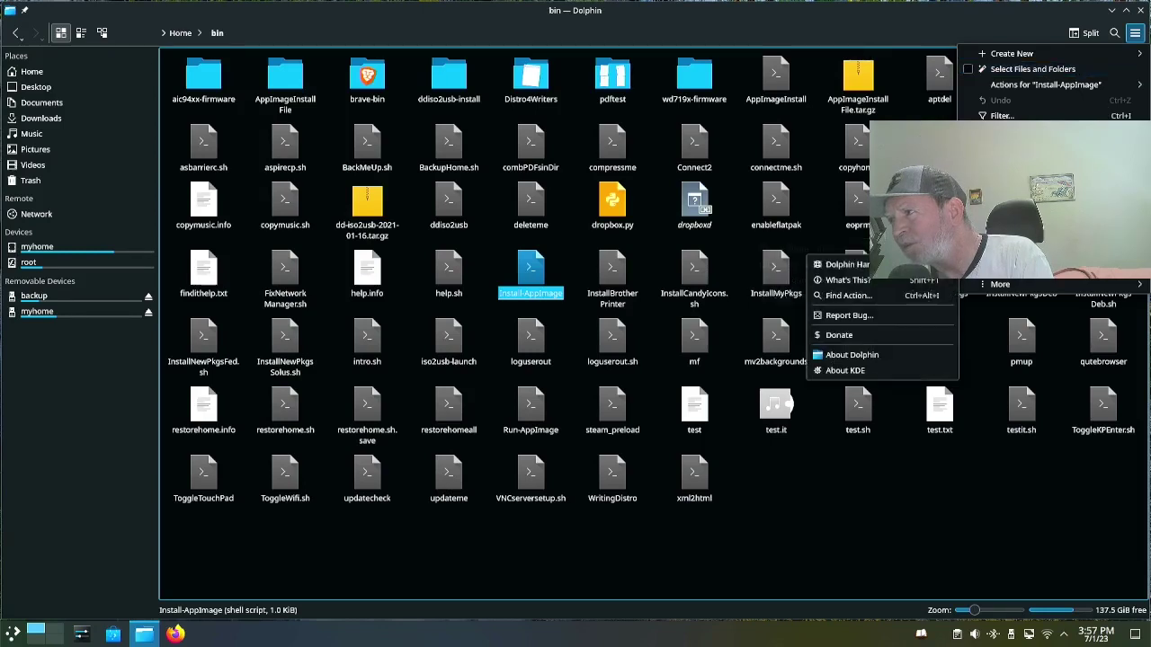
click(852, 354)
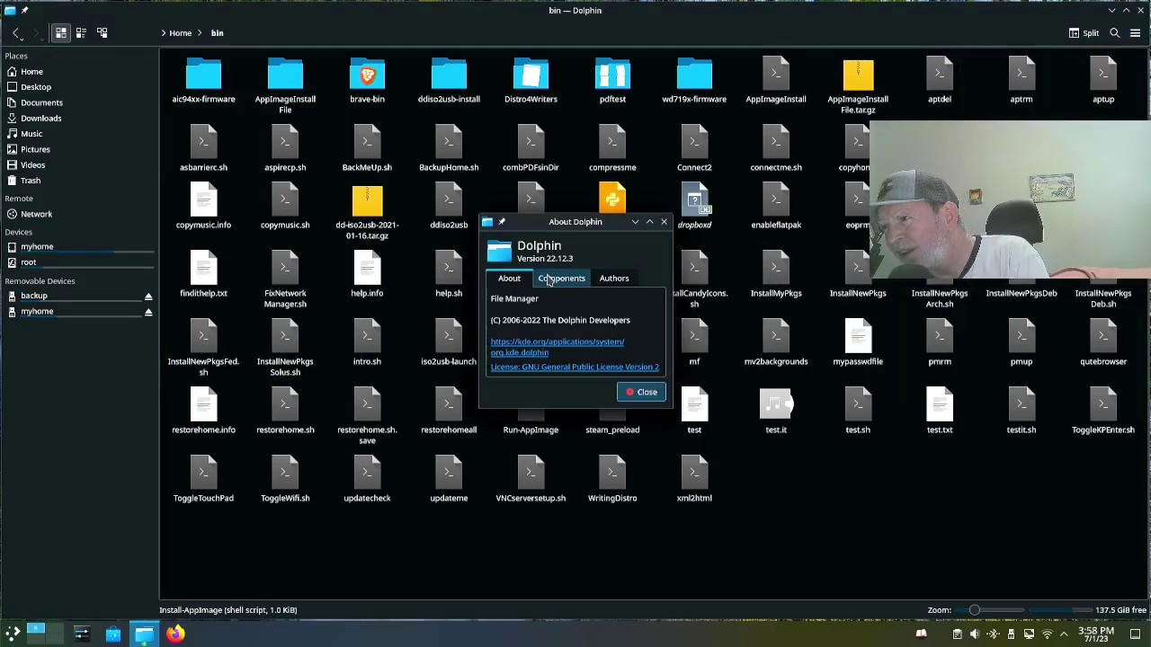